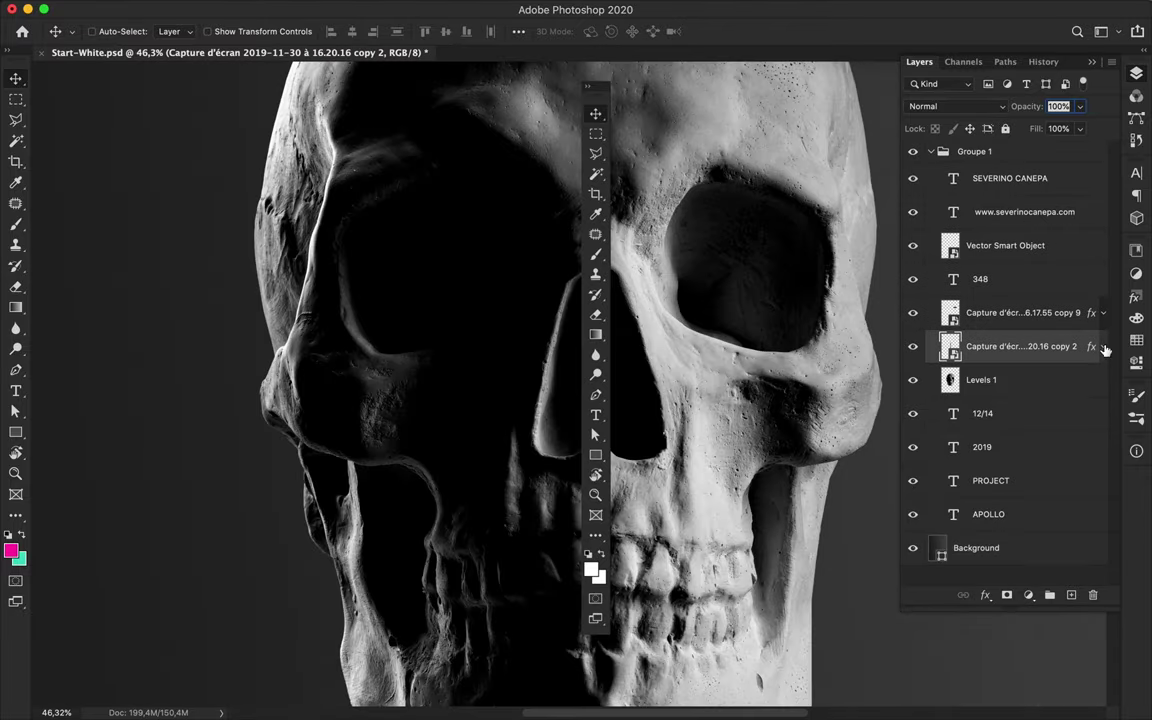
Step: Nudge the toolbar screenshot into place and retune its drop shadow, setting a 178° angle
drag(540, 295, 534, 299)
double_click(948, 346)
click(400, 53)
double_click(1091, 346)
text(93)
click(806, 323)
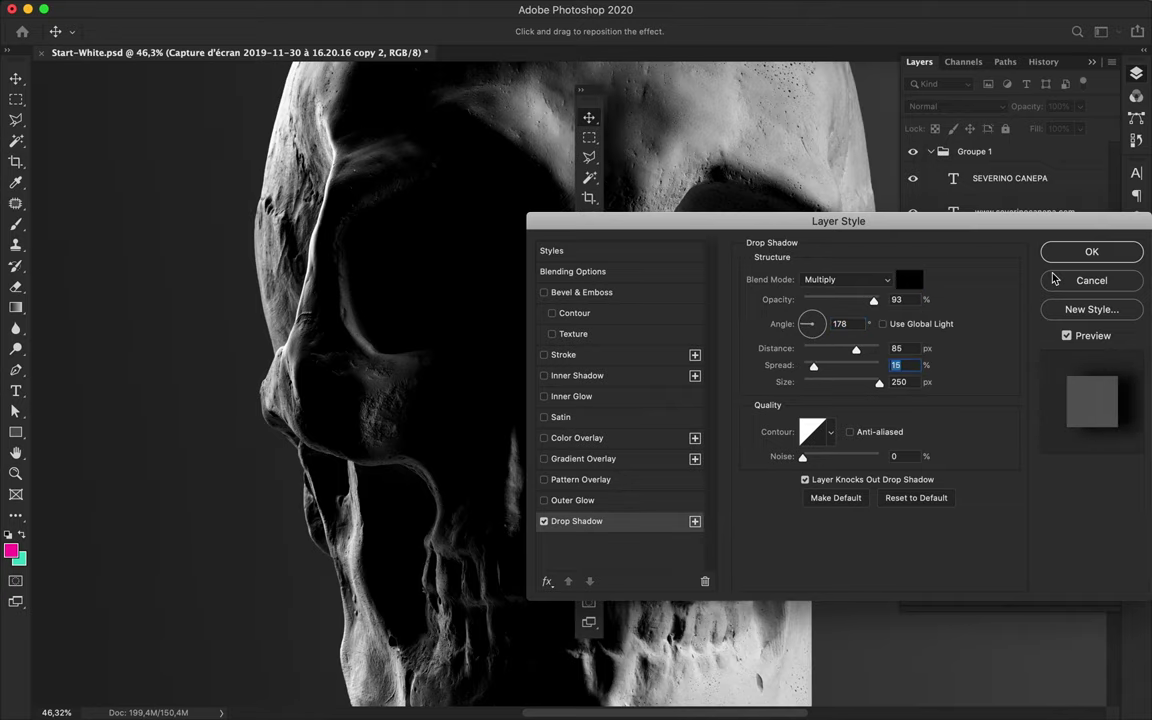
click(1088, 253)
Step: Adjust the copy 9 layer's drop shadow distance, fit the poster in view, and save
double_click(1036, 312)
click(576, 521)
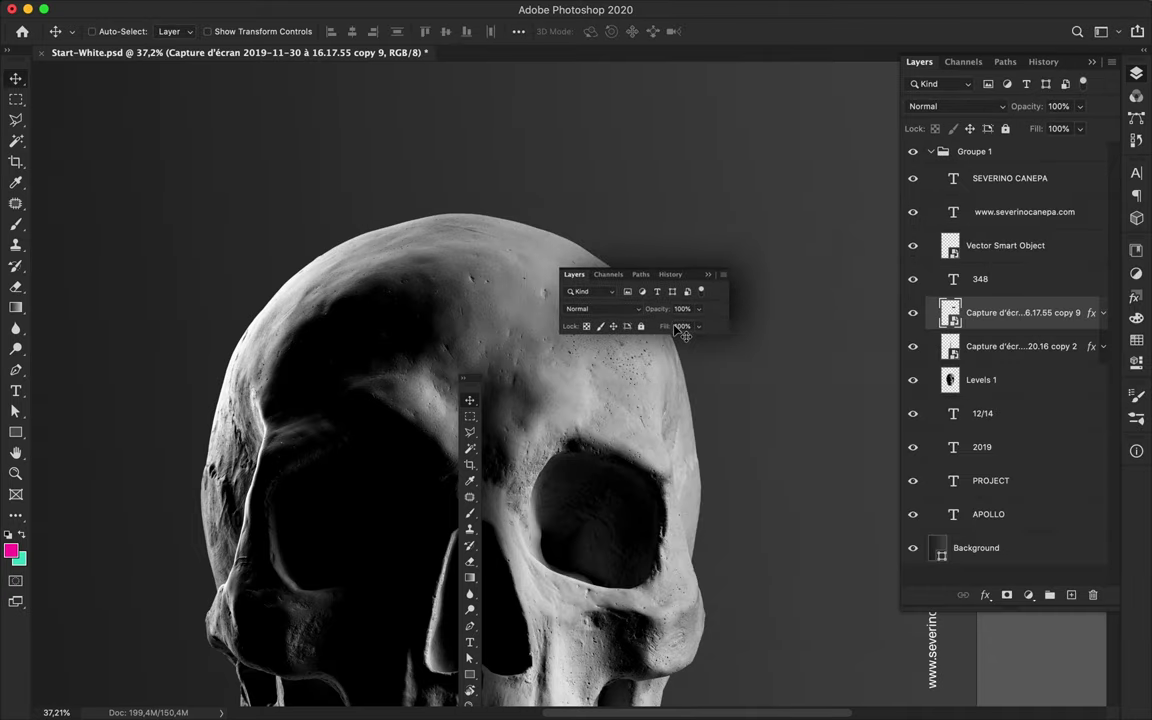
double_click(1016, 312)
click(576, 521)
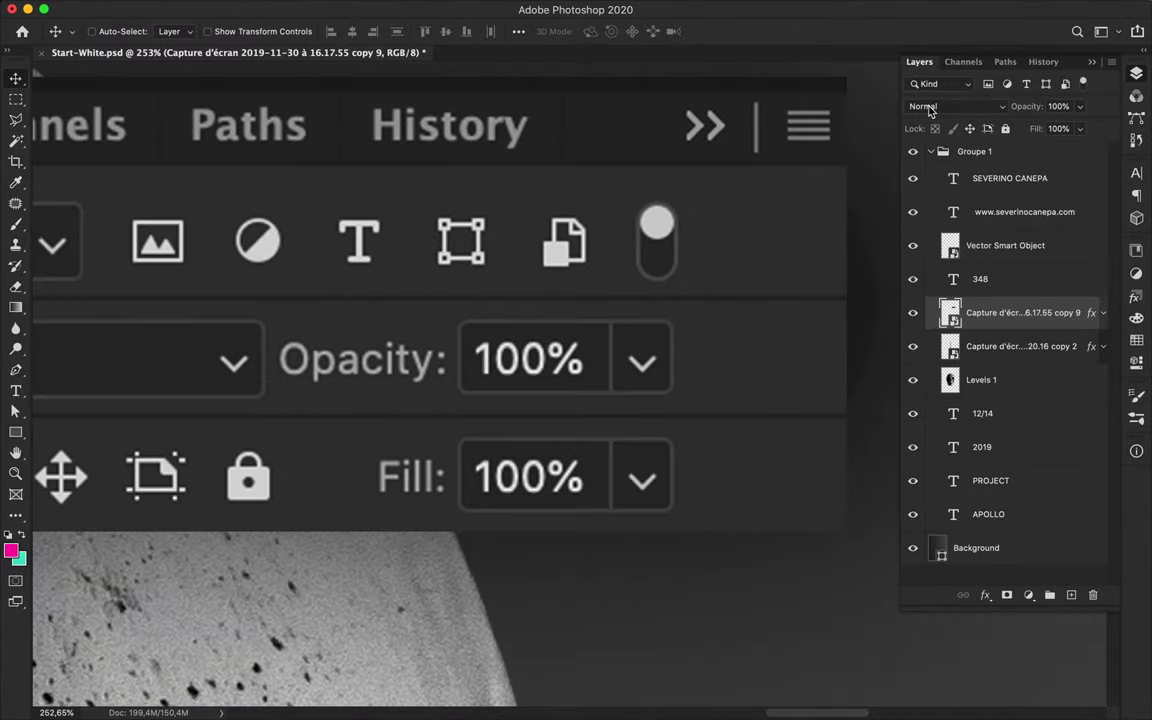
key(ctrl+0)
double_click(1026, 312)
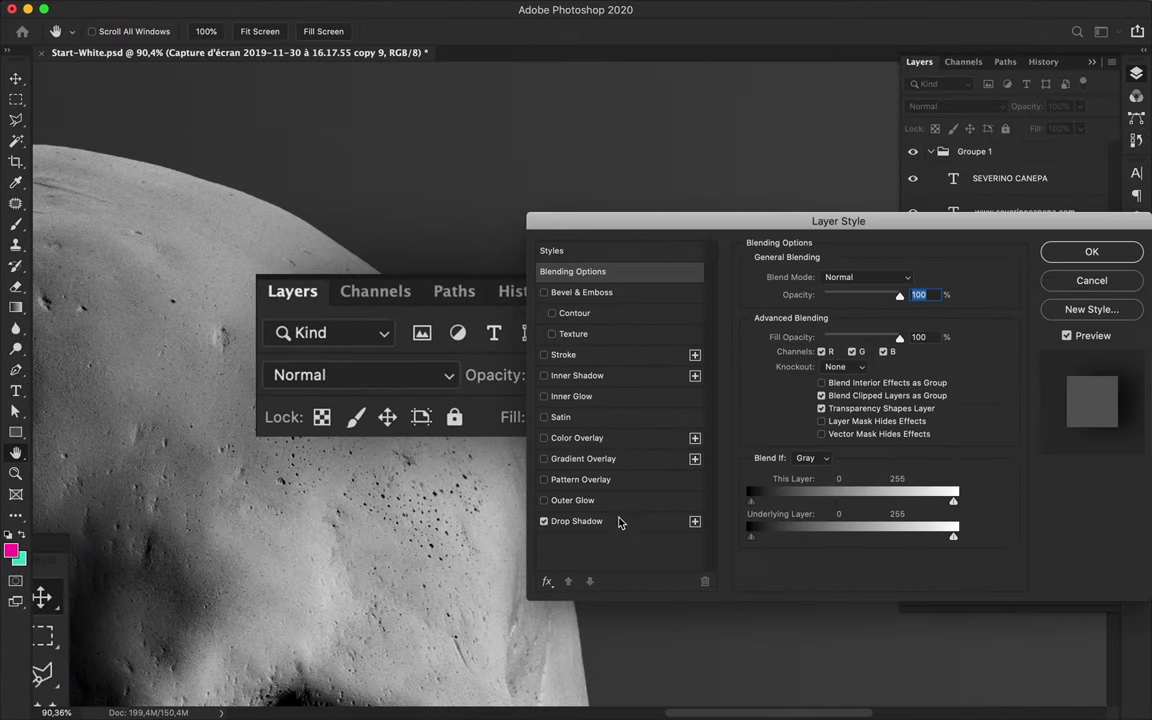
click(640, 521)
drag(830, 206, 1015, 170)
click(1038, 300)
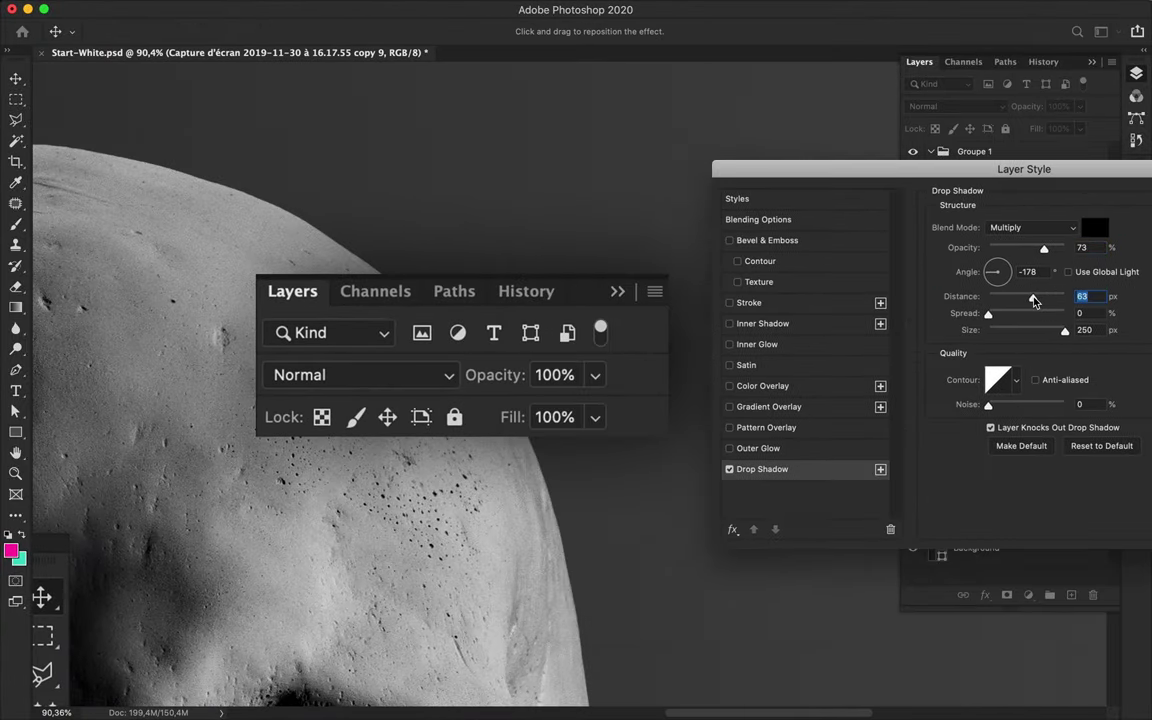
key(Return)
key(ctrl+0)
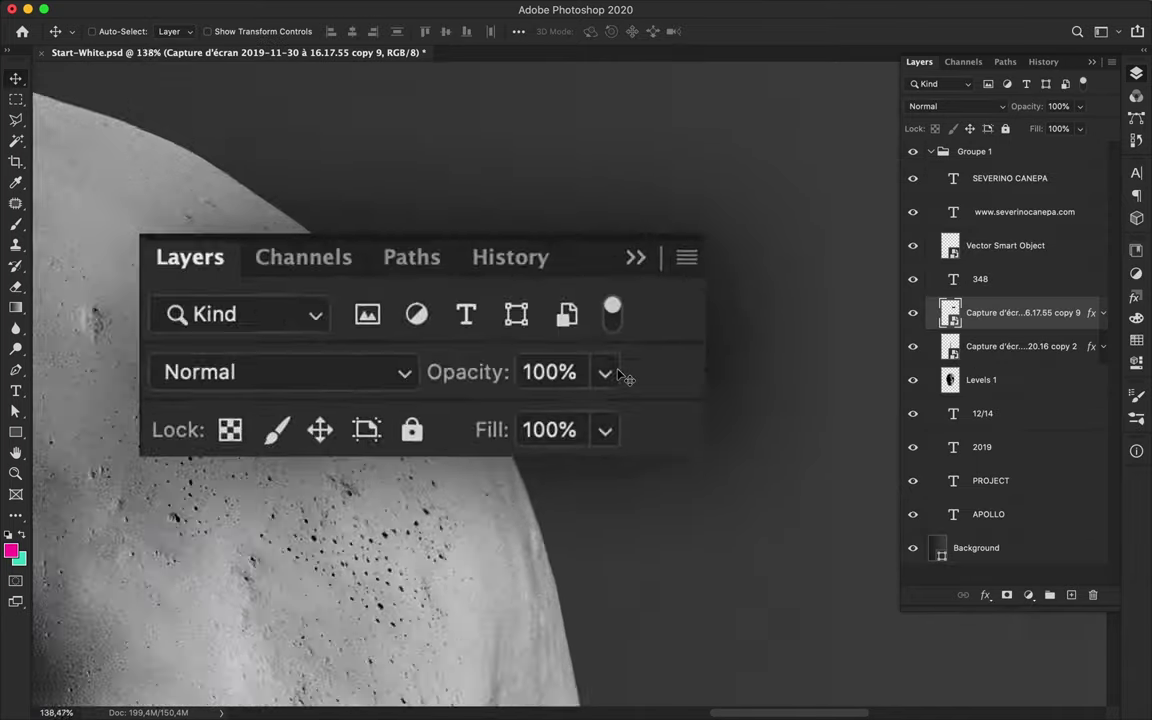
key(ctrl+s)
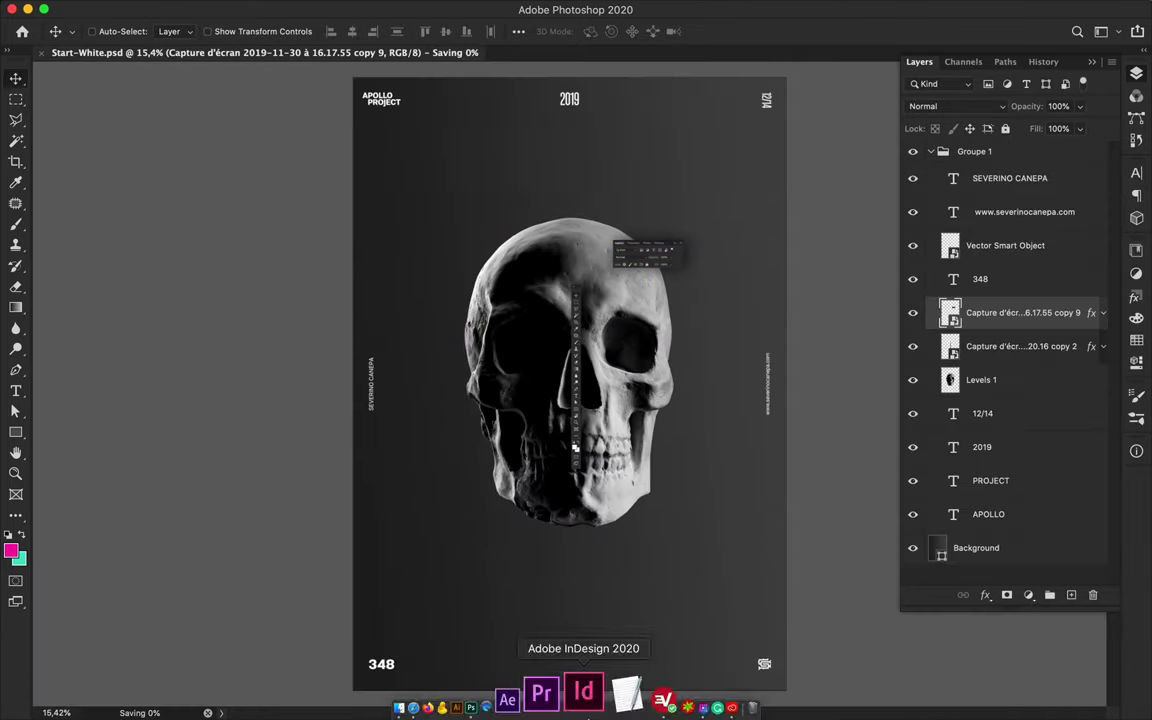
Step: Shift the toolbar screenshot to the right and review its drop shadow settings
alt+scroll(621, 375, up, 3)
mouse_move(560, 460)
mouse_down()
mouse_move(716, 460)
mouse_move(668, 458)
mouse_move(680, 433)
mouse_up()
alt+scroll(609, 385, down, 2)
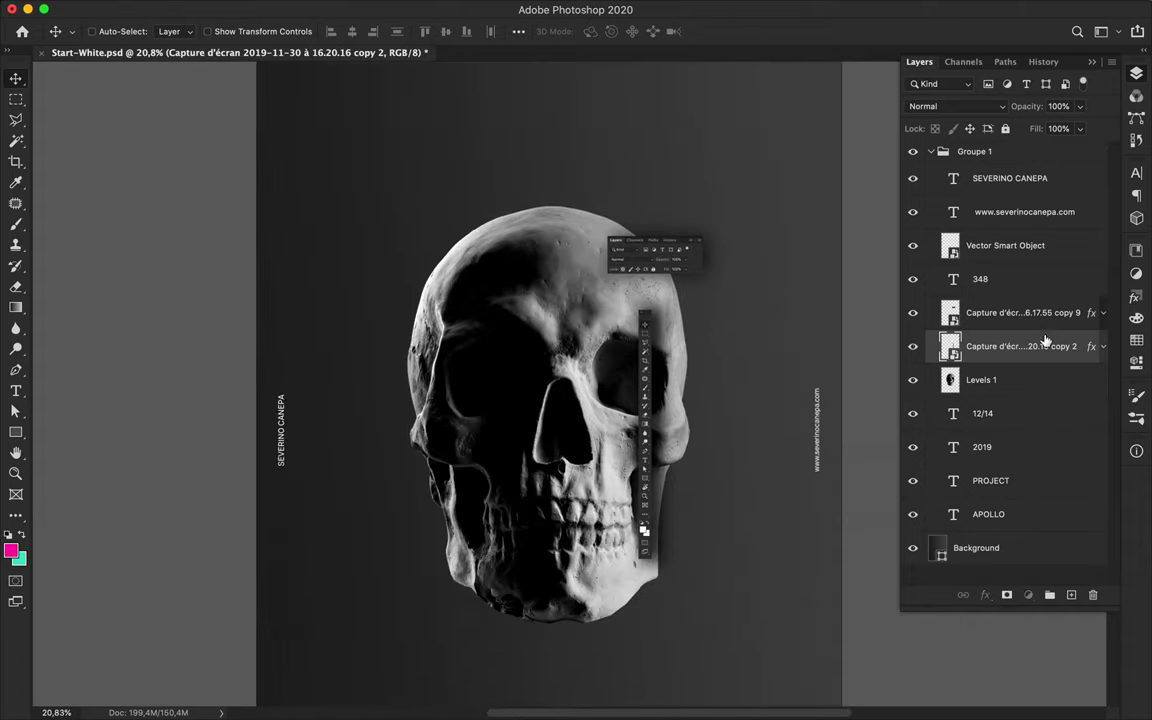
double_click(1045, 339)
click(553, 468)
click(1090, 196)
Step: Set copy 9's drop shadow to angle 0 and distance 55 px
click(1062, 320)
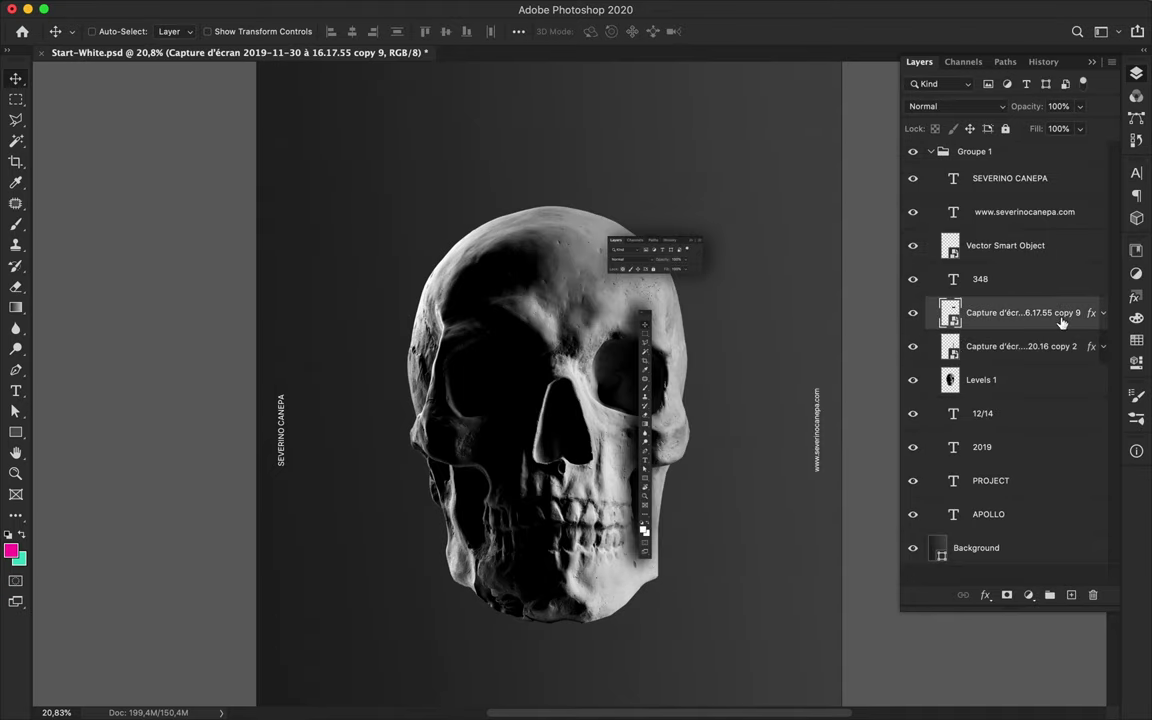
double_click(1061, 318)
click(577, 469)
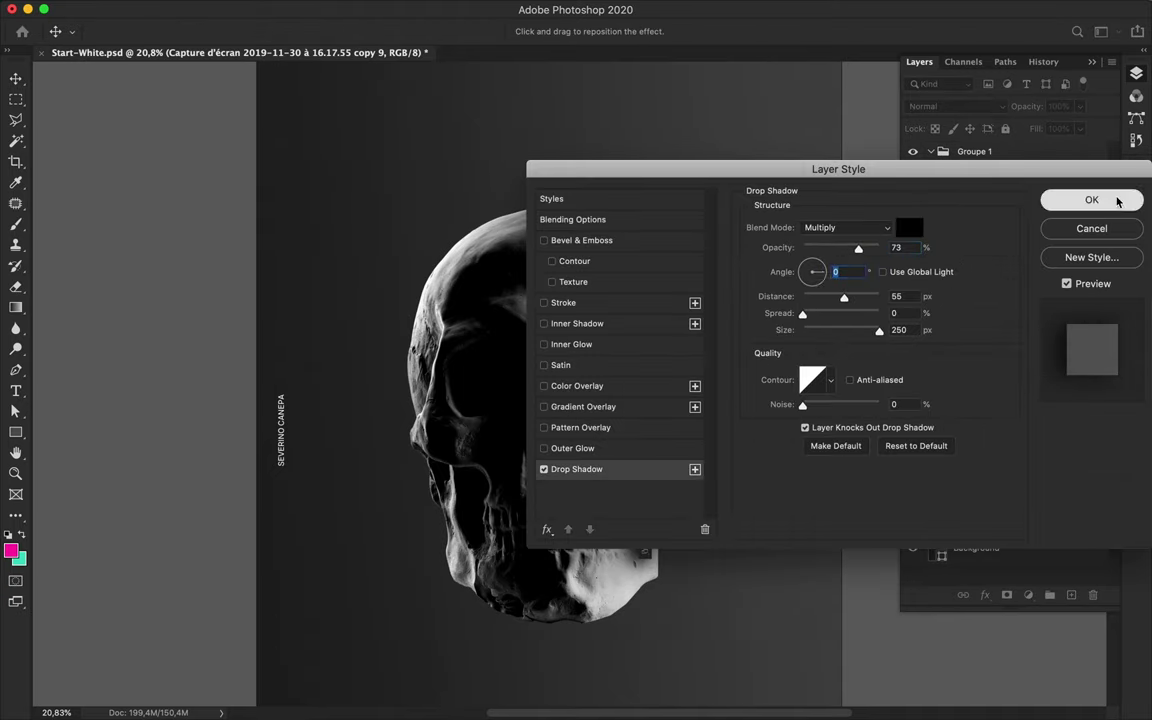
key(Return)
Step: Alt-drag a duplicate Layers panel screenshot, copy 10, above the original
alt+scroll(600, 380, up, 2)
mouse_move(633, 185)
mouse_down()
mouse_move(708, 129)
mouse_move(709, 139)
mouse_up()
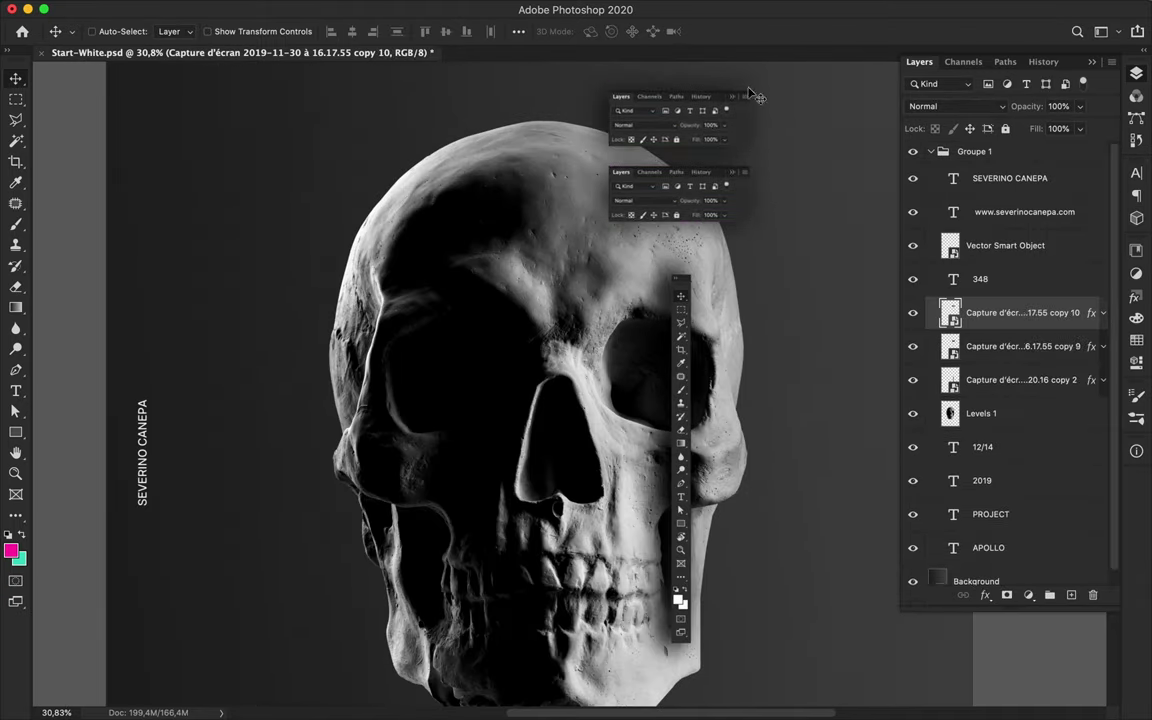
alt+scroll(590, 185, up, 1)
Step: Move Levels 1 and the three Capture layers out of the group above Background
key(p)
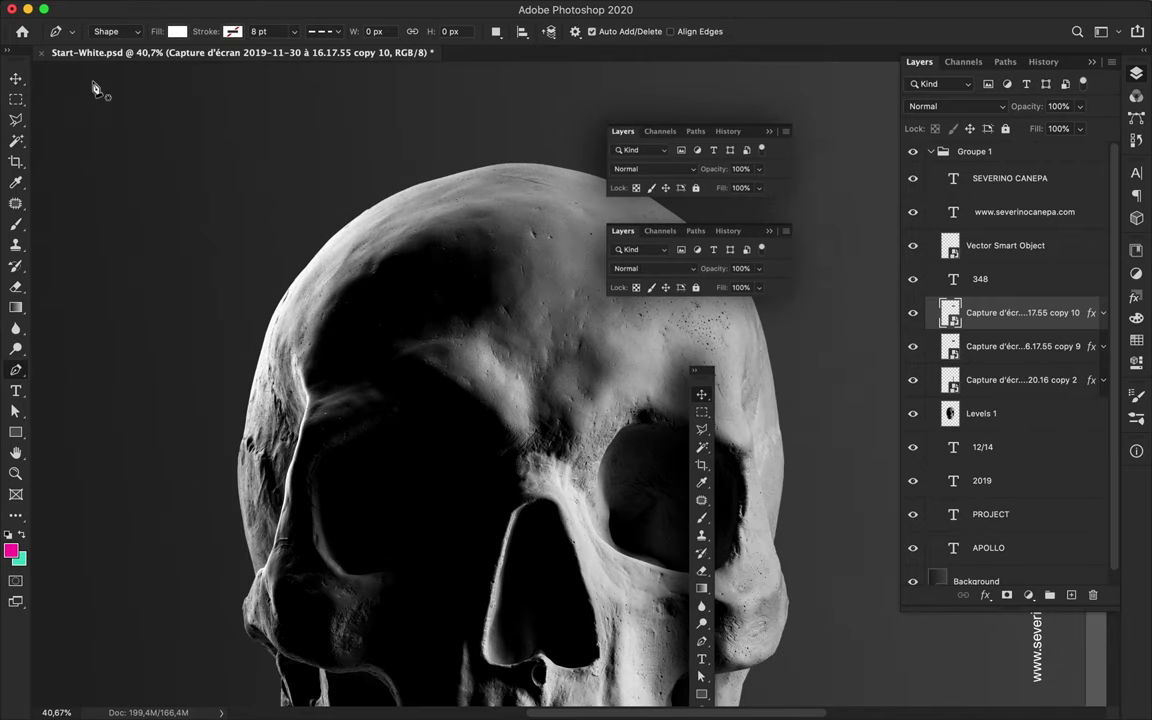
shift+click(937, 413)
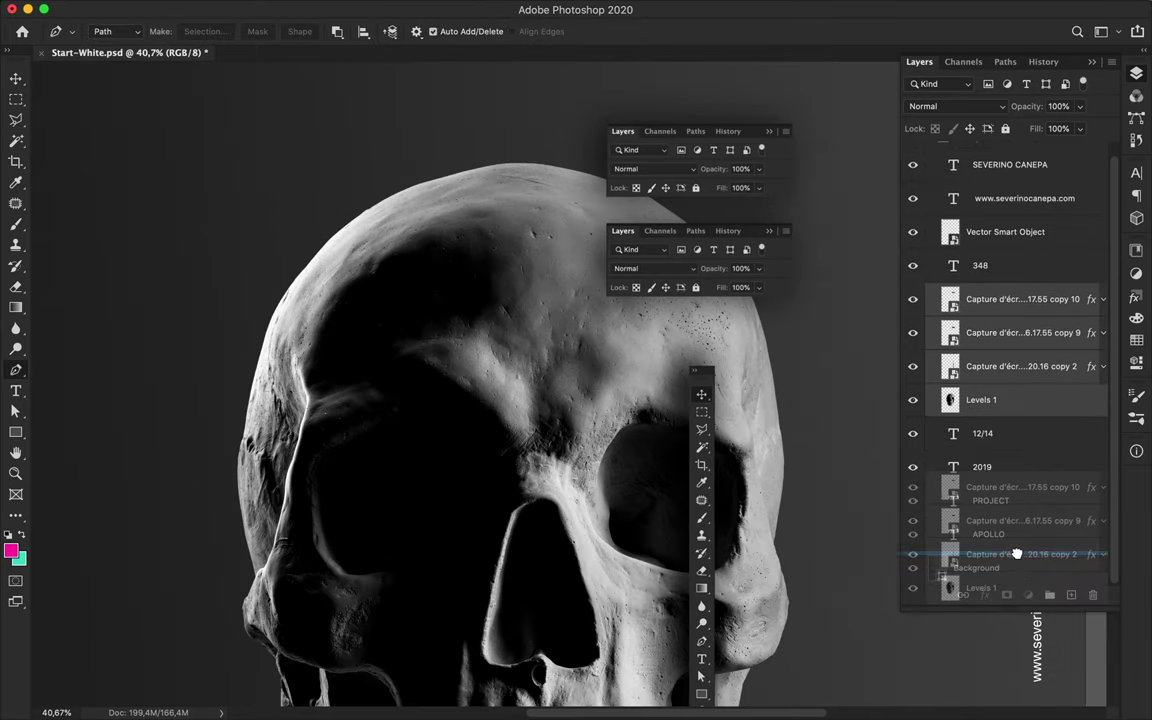
drag(950, 413, 950, 562)
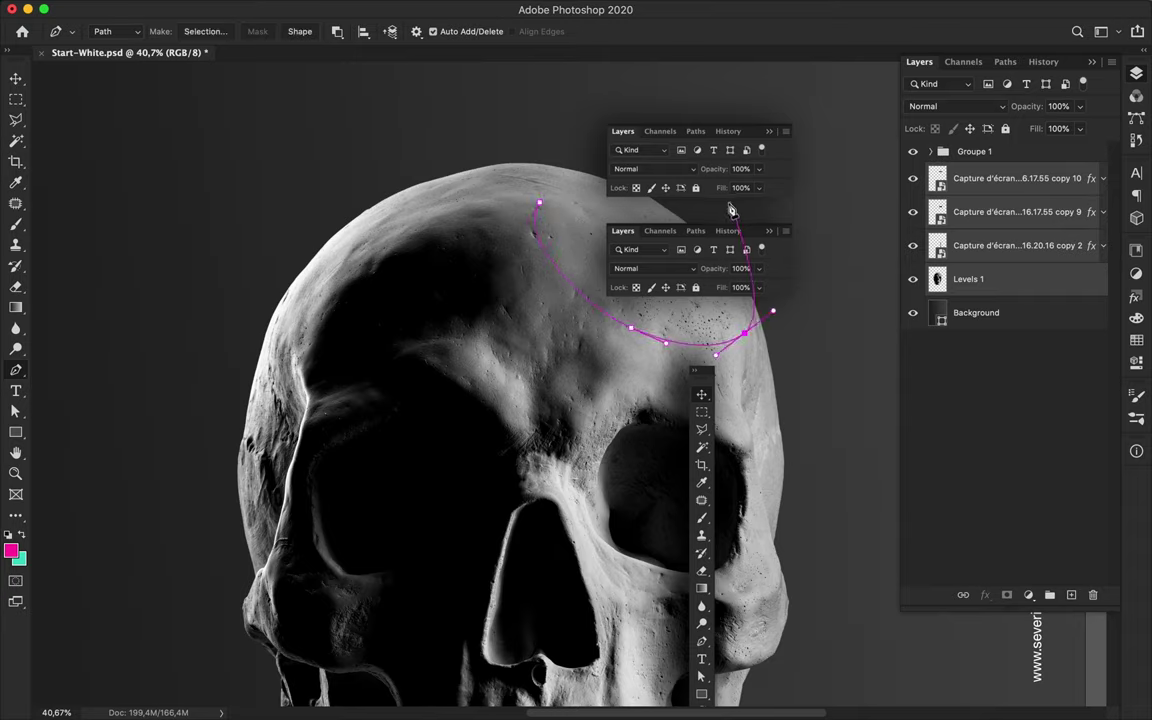
Step: Copy the pen-outlined skull crown to Layer 1 below copy 10, raised up-right
right_click(447, 243)
click(620, 289)
key(ctrl+j)
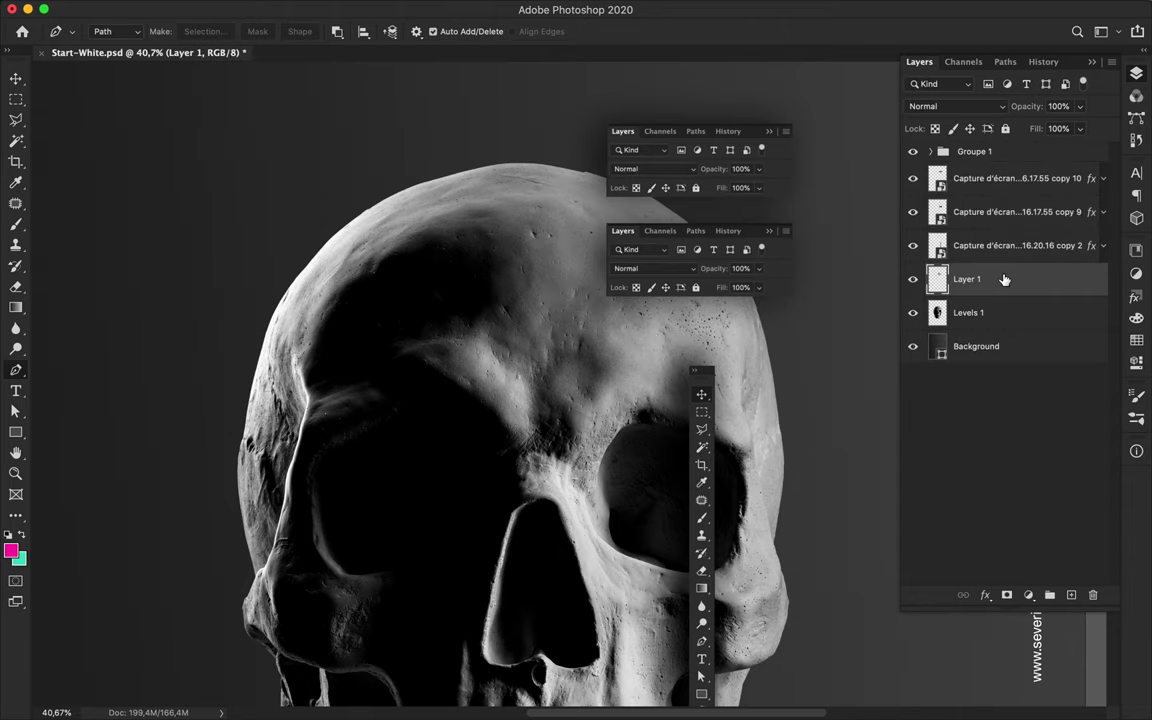
drag(1003, 279, 997, 225)
key(v)
drag(658, 278, 693, 258)
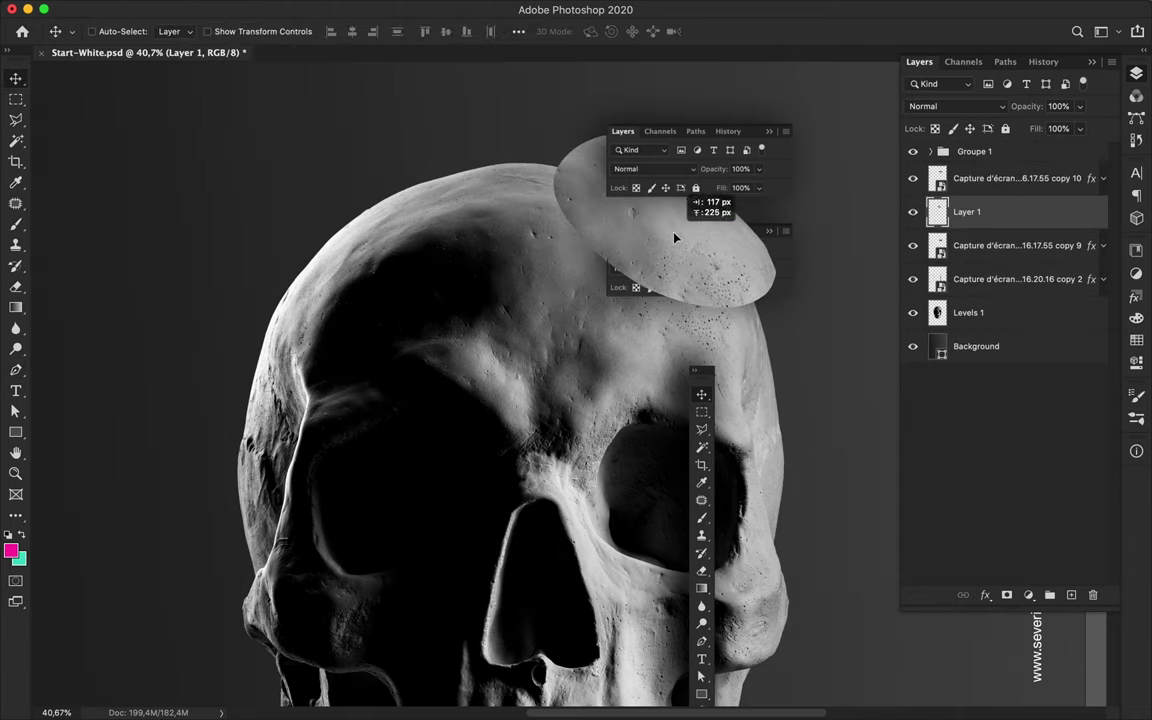
Step: Paint inside the fragment's outline on a new empty layer, then deselect
key(ctrl+shift+alt+n)
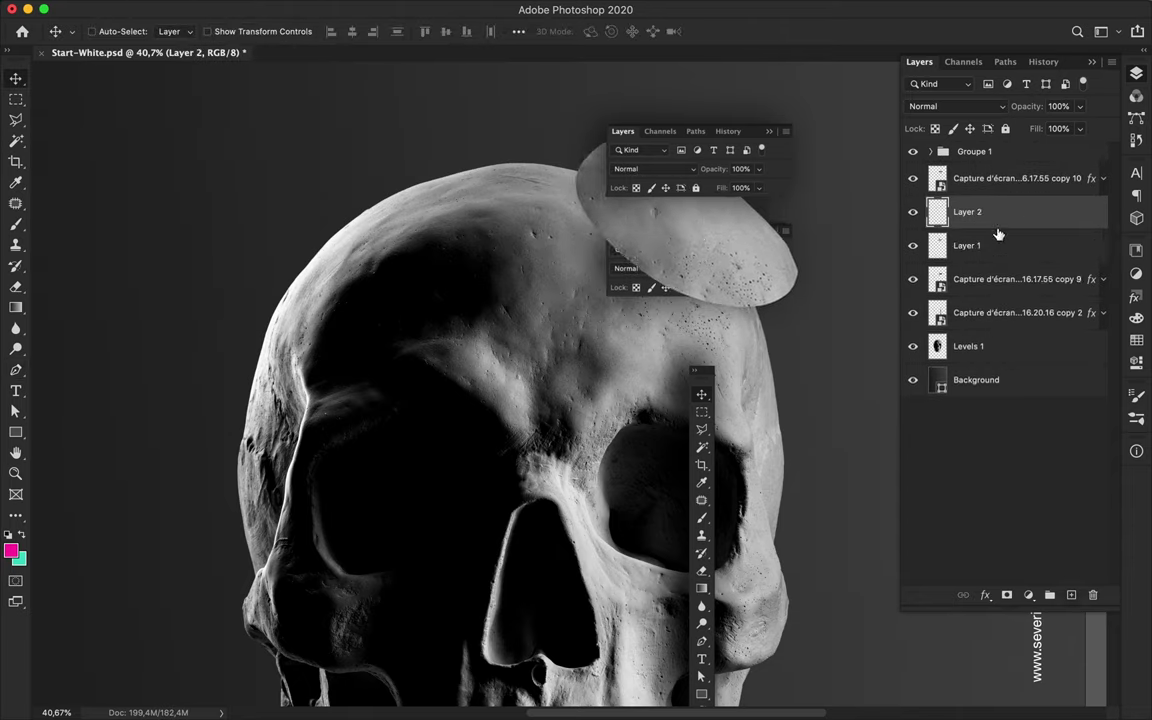
ctrl+click(937, 211)
key(i)
click(19, 558)
key(Return)
key(b)
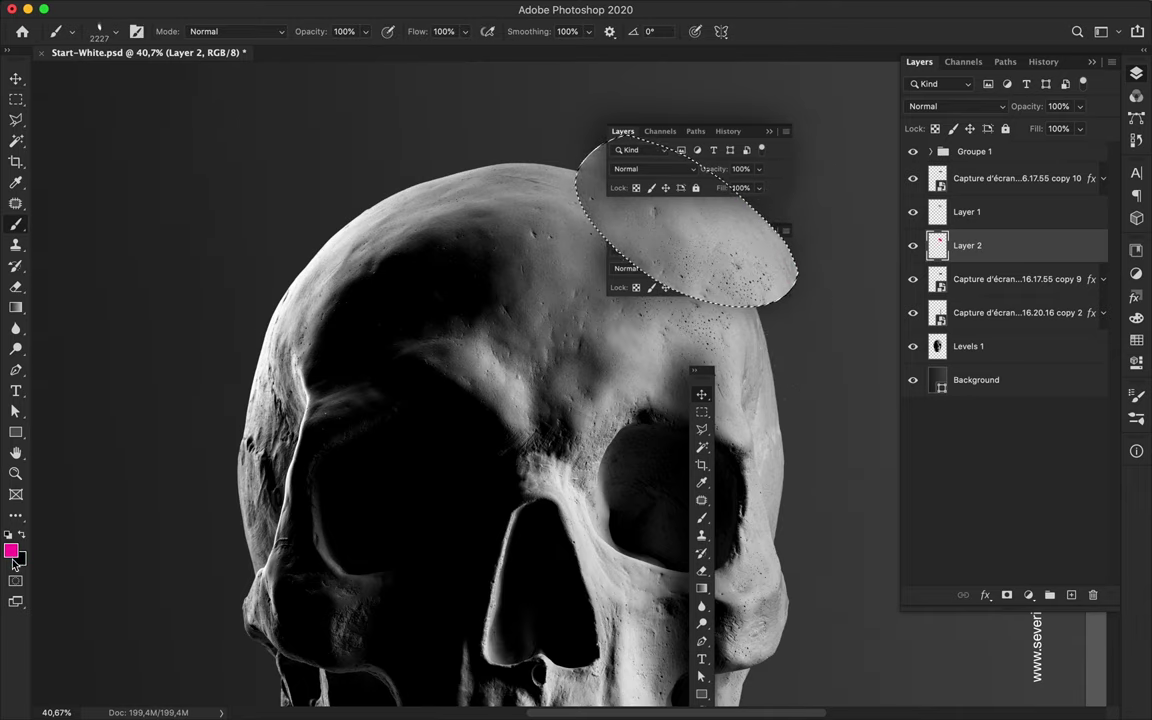
key(x)
key(ctrl+d)
key(m)
key(v)
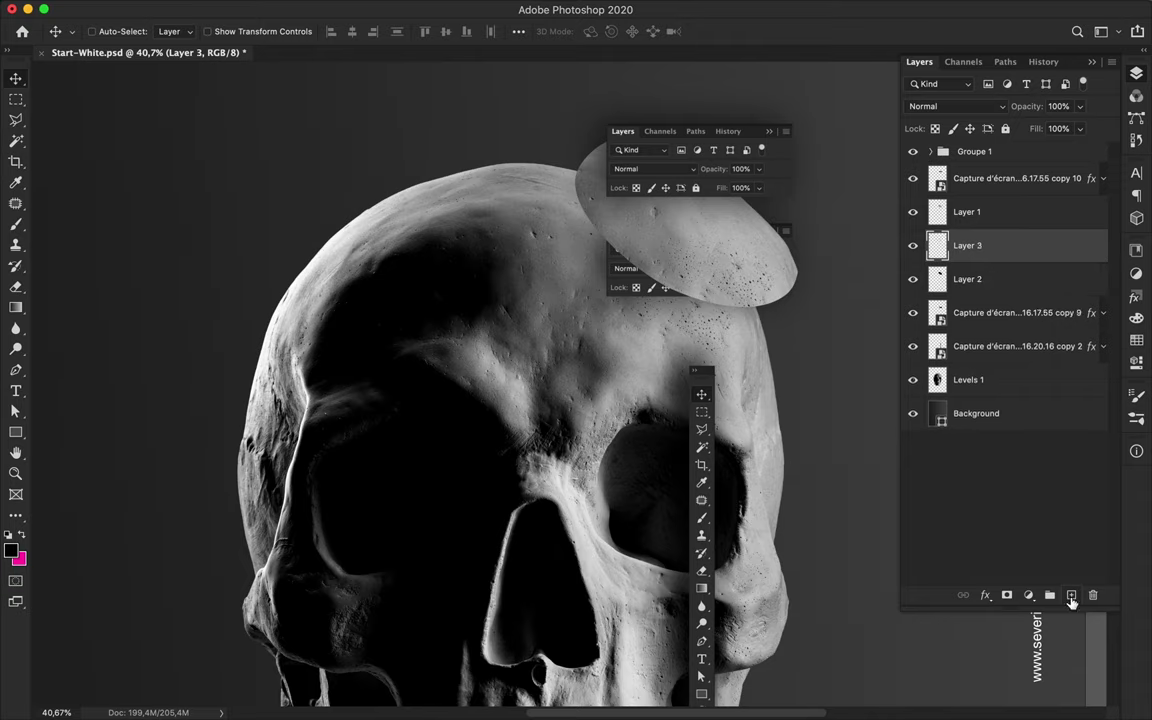
Step: Soften the painted layer with a Gaussian Blur
click(374, 8)
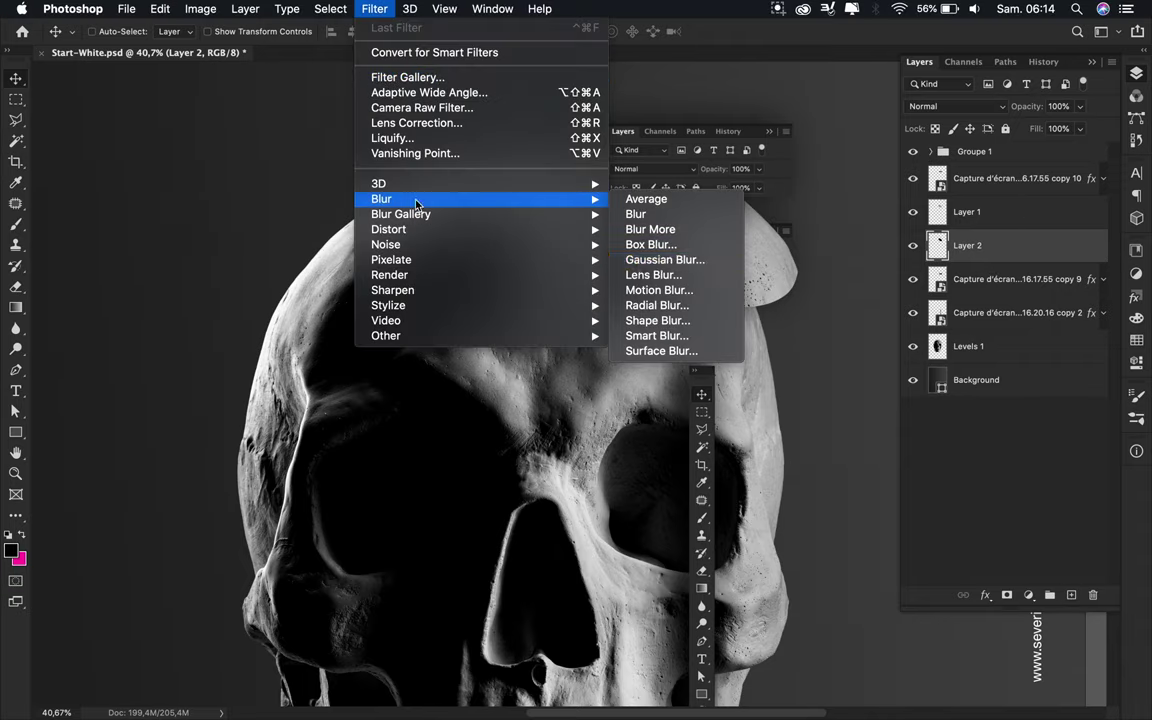
click(655, 259)
click(921, 168)
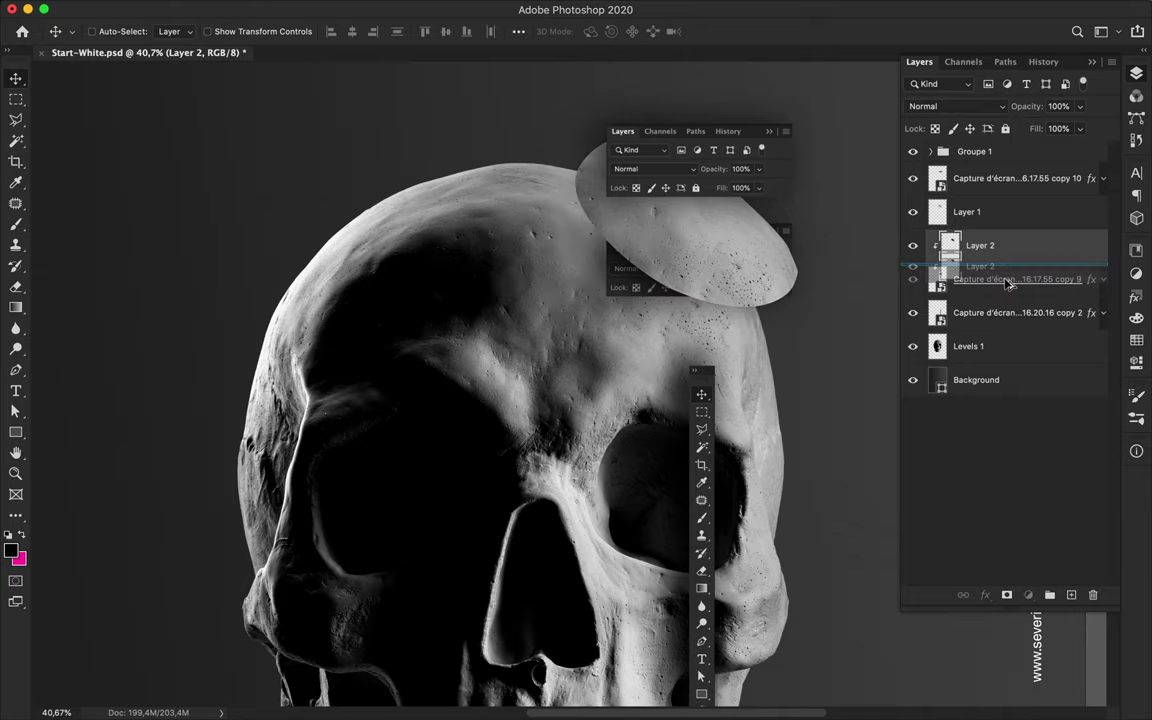
Step: Duplicate Layer 2 clipped above Levels 1, offset it, and reselect Layer 1
drag(976, 260, 990, 340)
drag(624, 237, 646, 263)
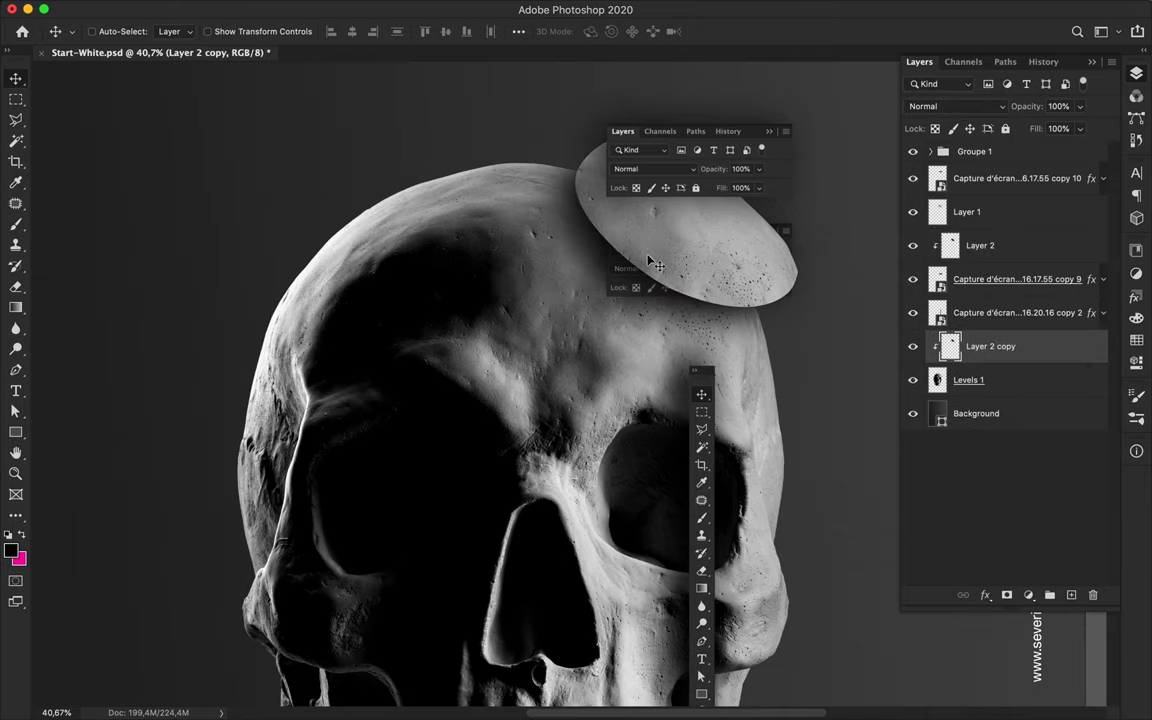
scroll(648, 260, down, 2)
scroll(662, 257, up, 1)
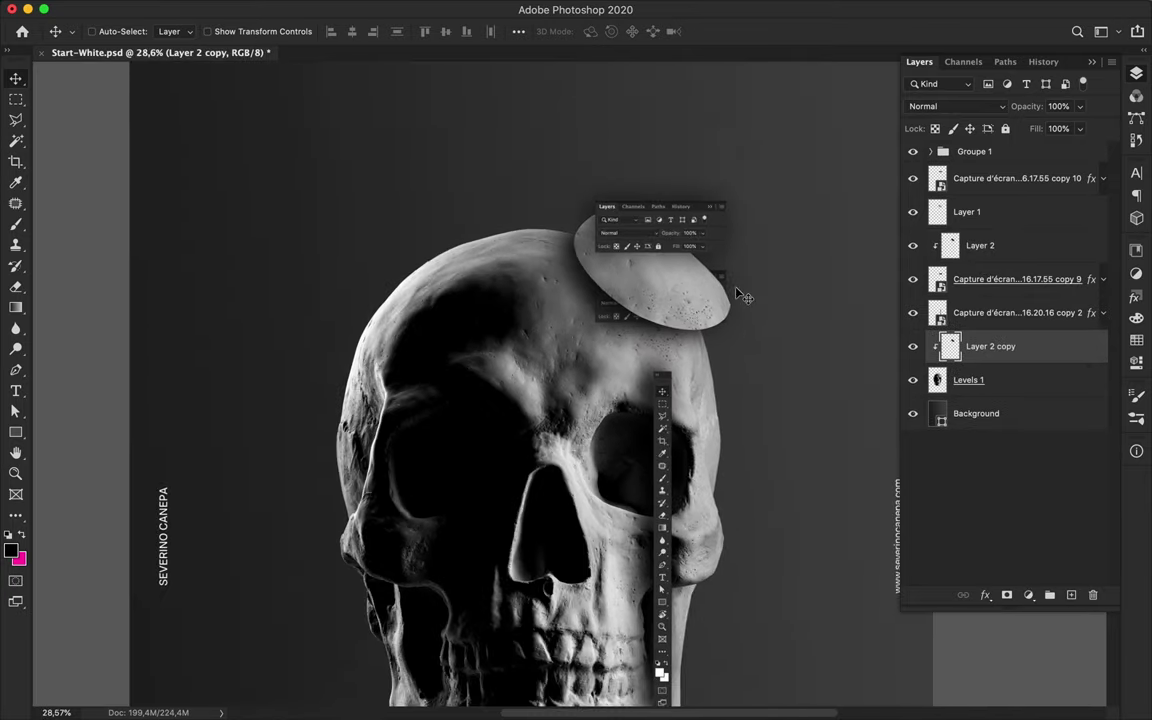
ctrl+click(675, 280)
scroll(680, 288, up, 2)
key(p)
scroll(678, 287, up, 2)
scroll(678, 287, right, 3)
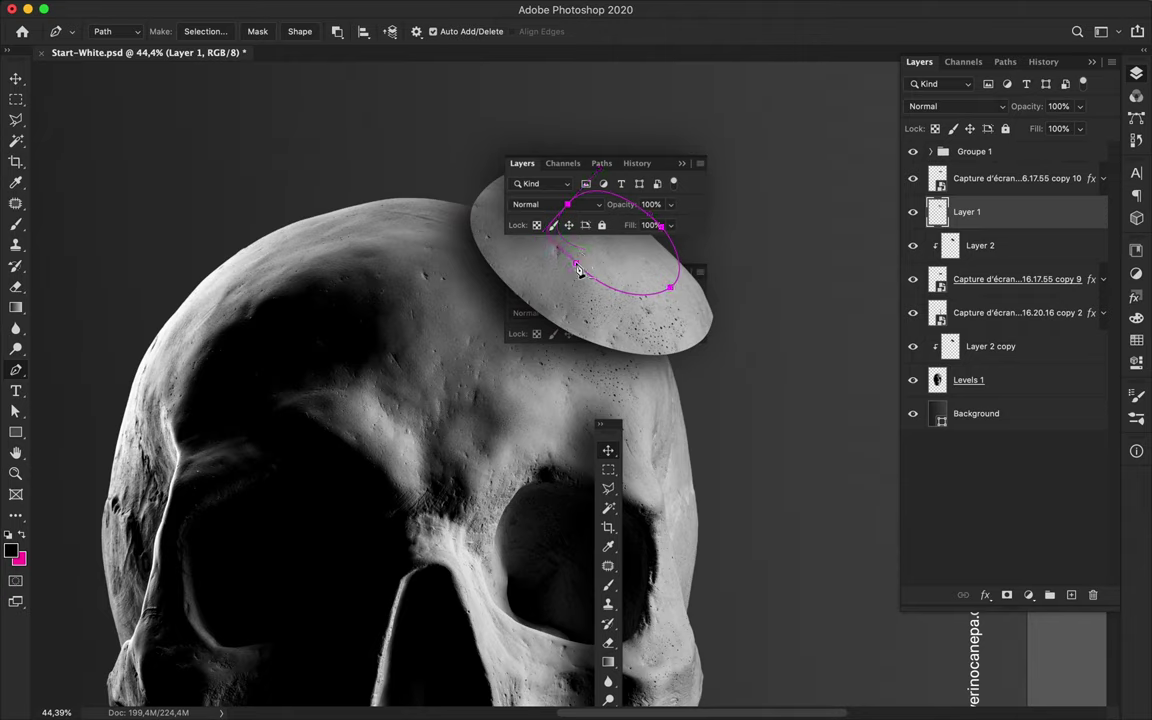
Step: Turn the path into a selection, copy it to a new layer, and move it upward
key(a)
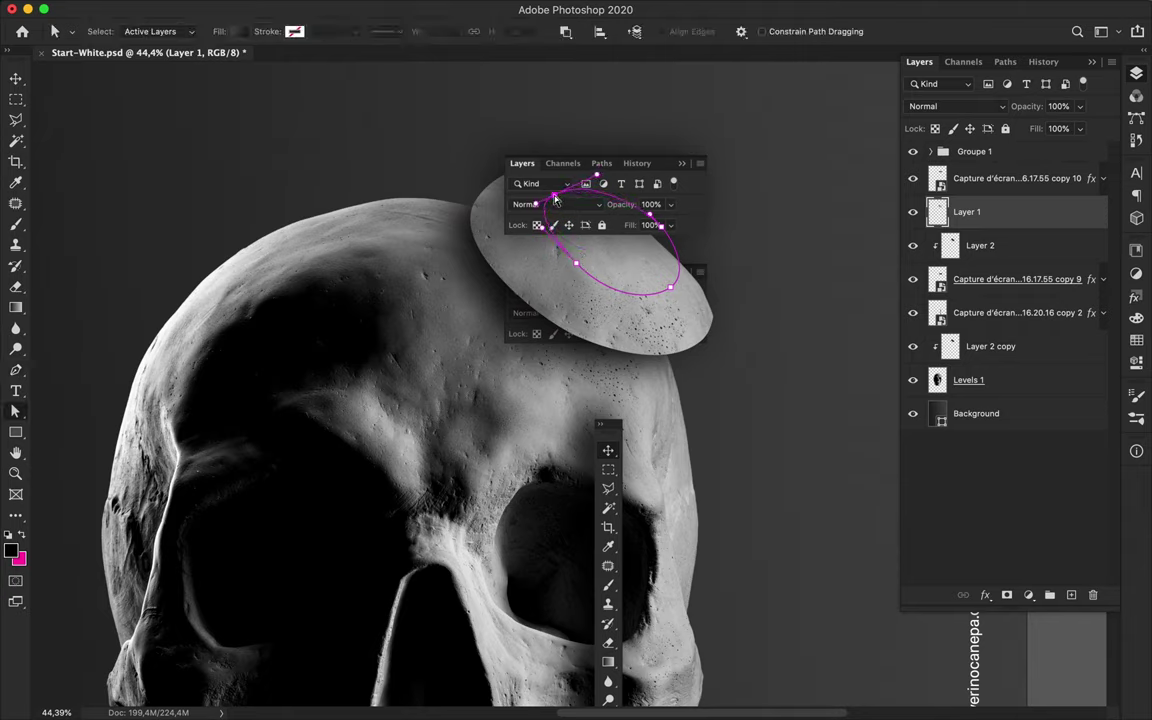
key(p)
click(205, 31)
key(Return)
key(ctrl+j)
key(v)
drag(640, 285, 663, 196)
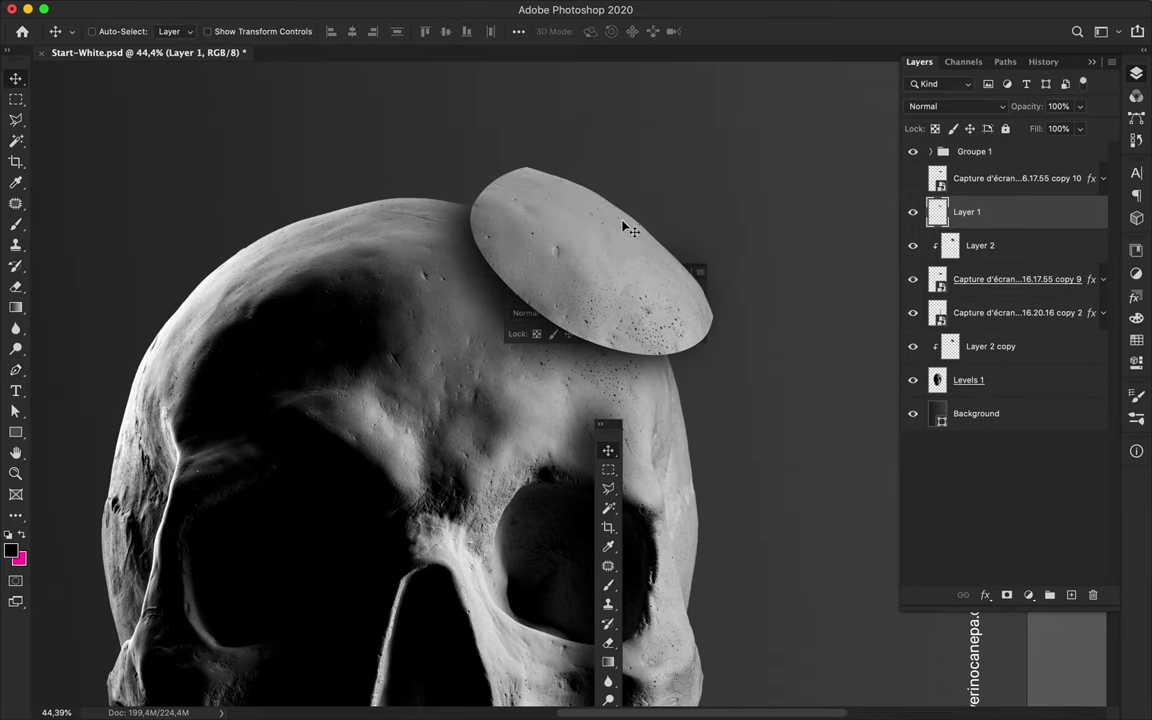
Step: Copy the ellipse-traced disc to Layer 3 above copy 10, lifted higher on the skull
key(p)
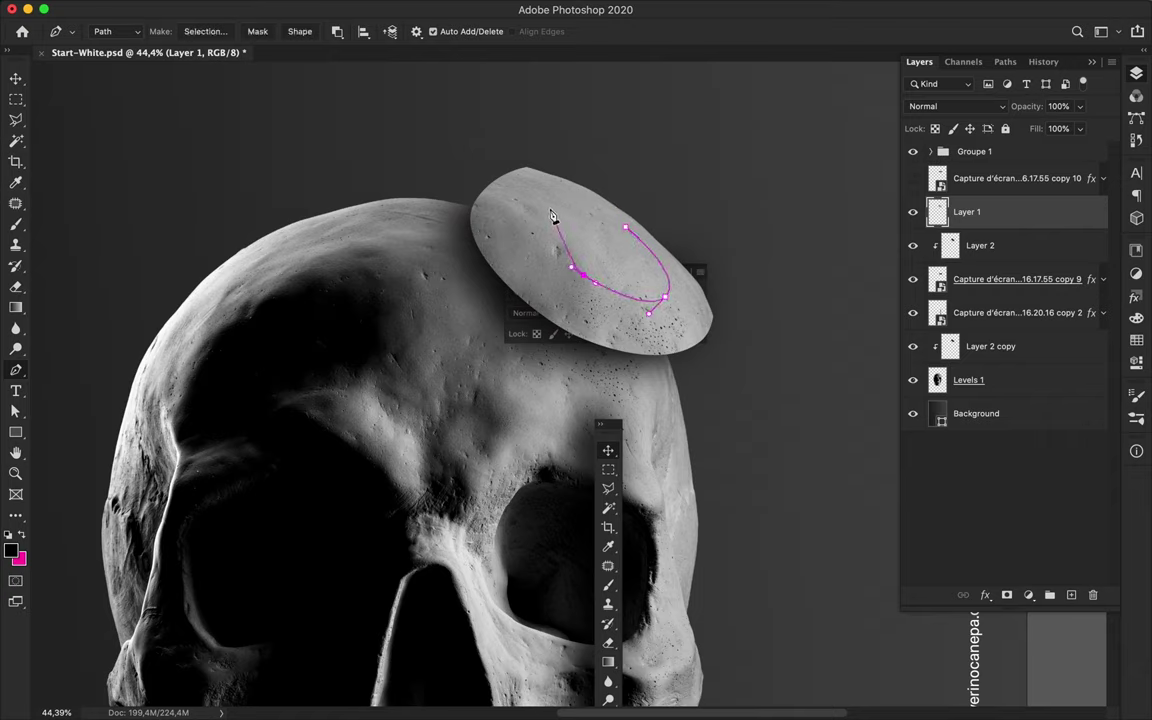
key(a)
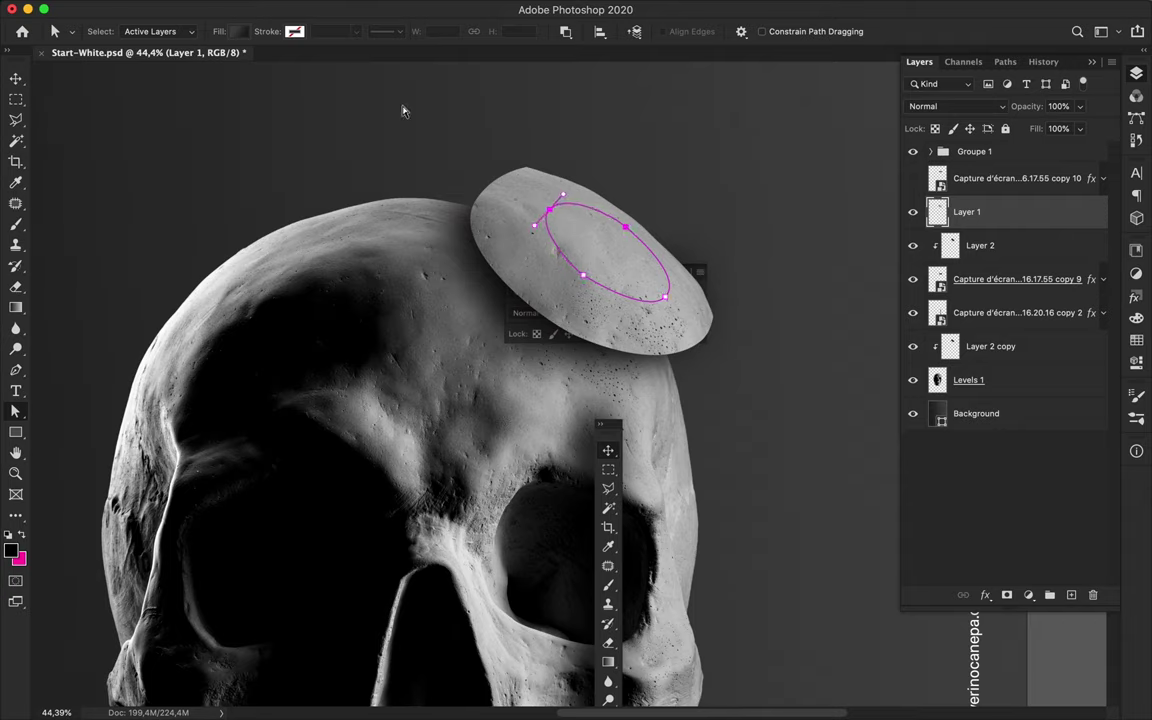
key(p)
key(ctrl+Return)
key(ctrl+j)
drag(620, 290, 648, 235)
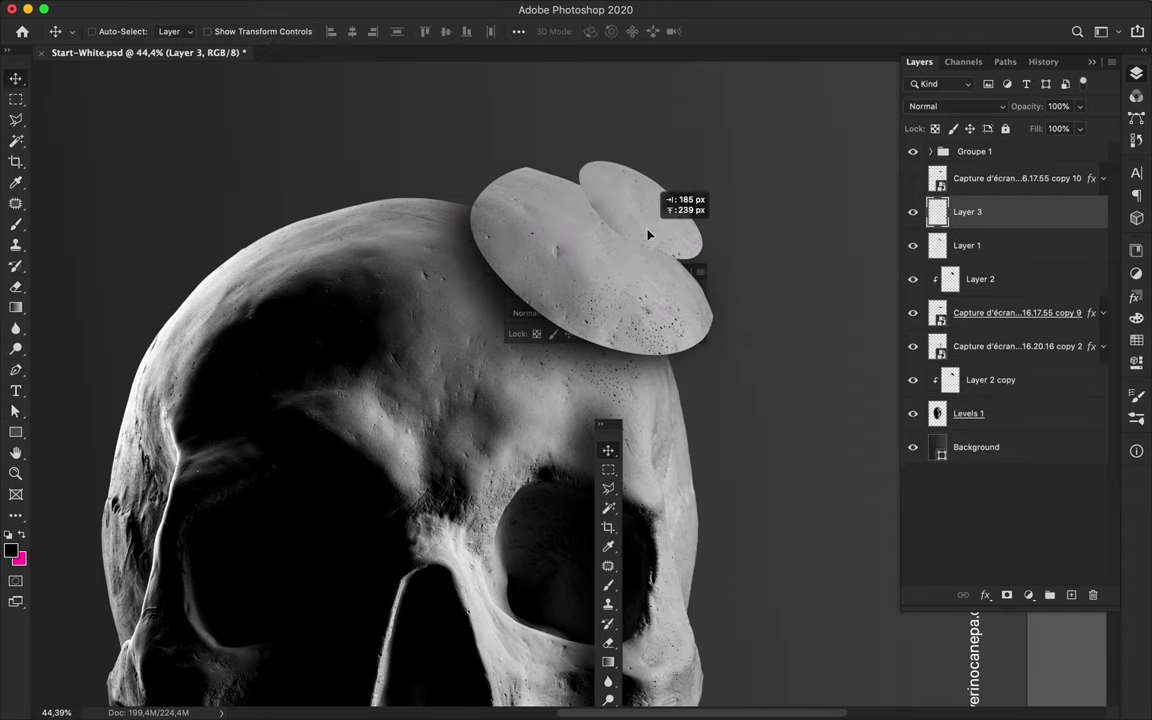
drag(911, 186, 911, 168)
drag(660, 235, 679, 218)
Step: Paint spatter within the disc outline on Layer 4, and place a copy below copy 10
click(1071, 595)
ctrl+click(937, 178)
key(b)
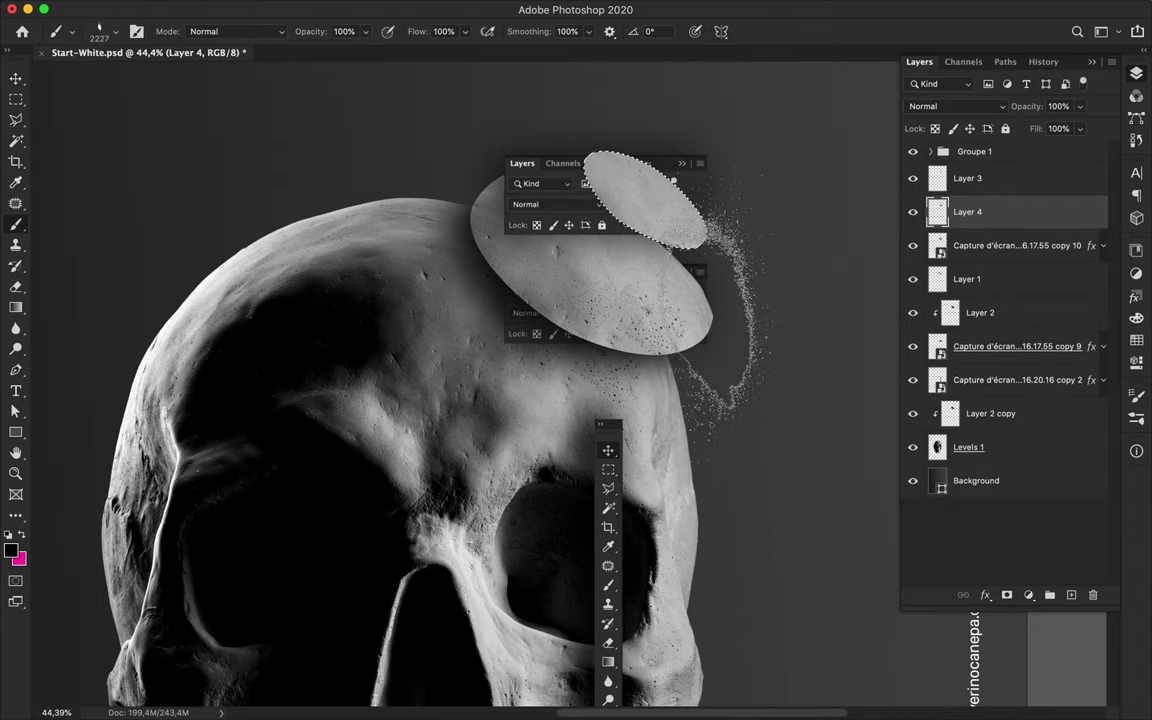
key(m)
key(v)
drag(605, 230, 618, 231)
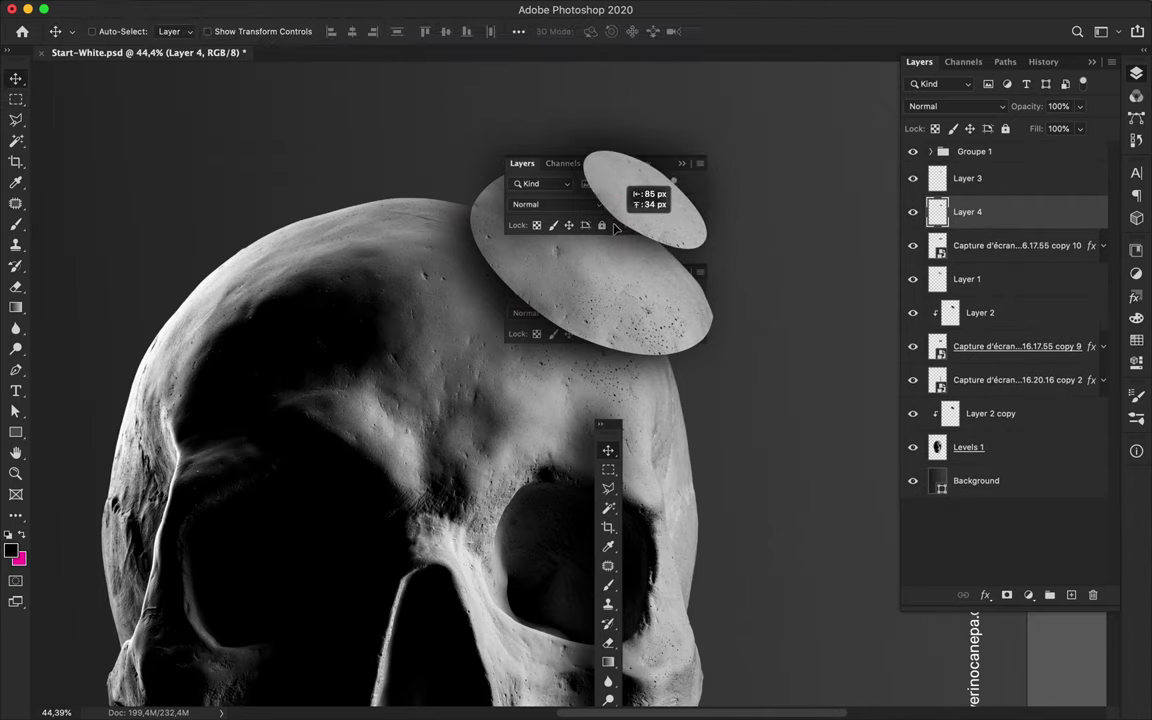
drag(962, 238, 962, 268)
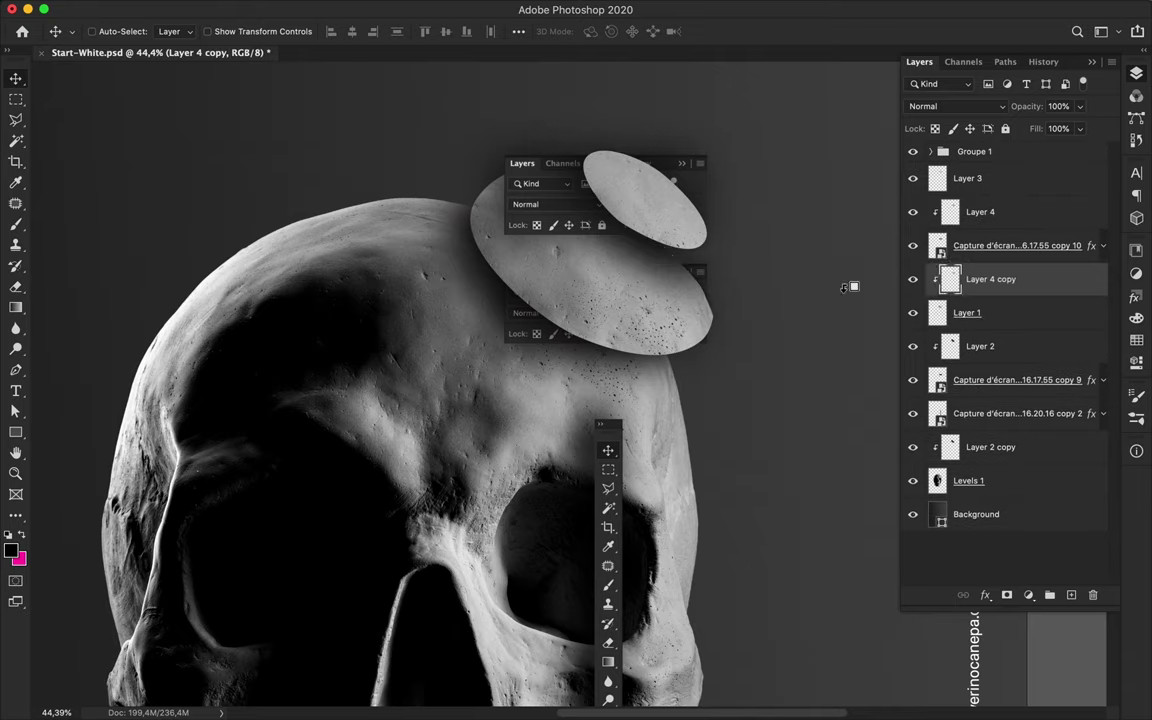
drag(581, 245, 643, 266)
Step: Paint a Gaussian-blurred black shape on Layer 5, placed below the Layer 4 copy
click(1010, 245)
ctrl+click(937, 245)
click(1071, 595)
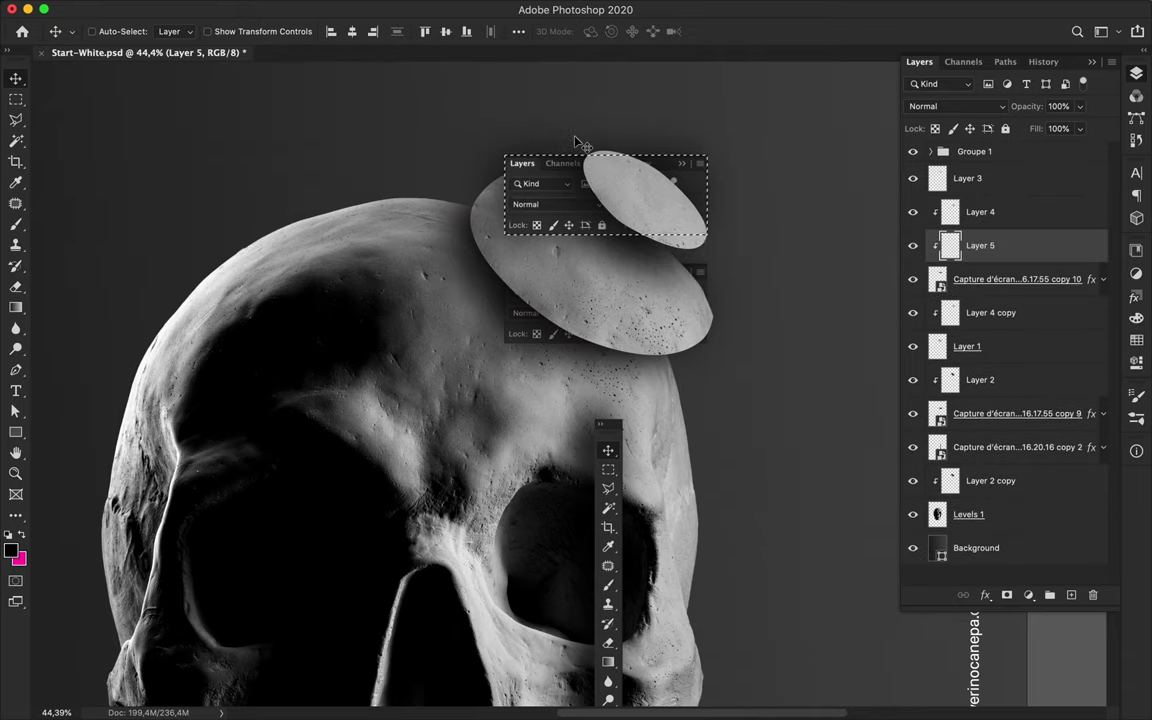
key(b)
key(m)
click(380, 8)
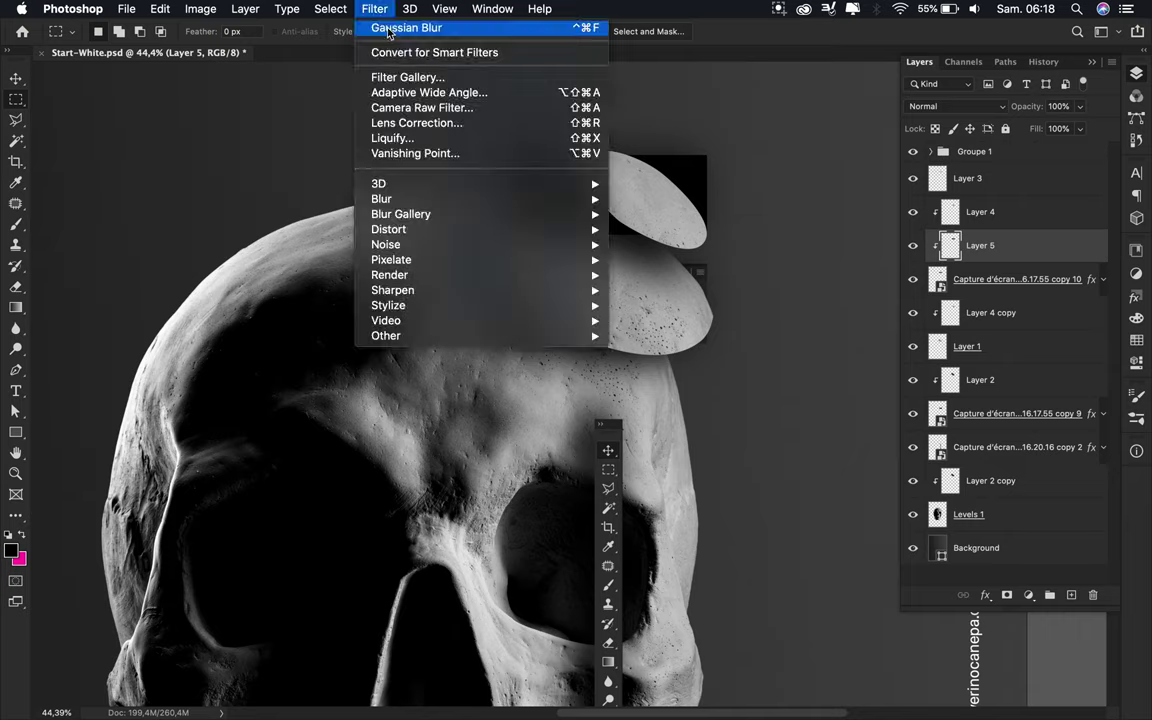
click(388, 30)
drag(975, 245, 1000, 330)
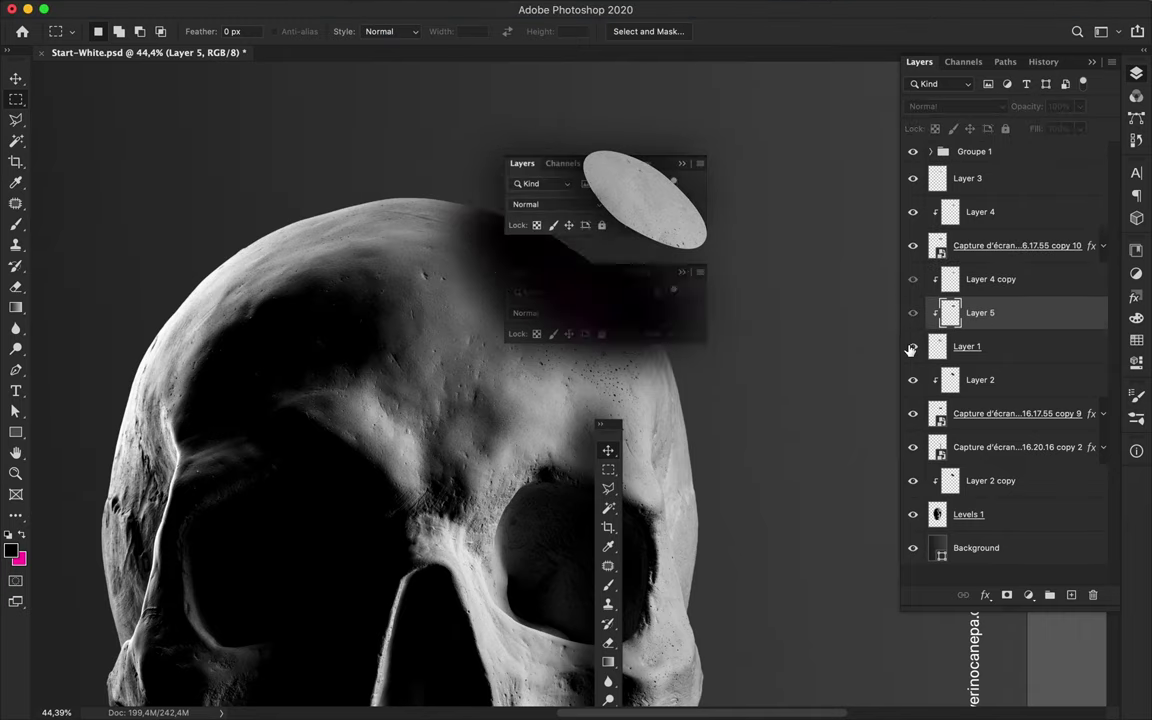
key(v)
Step: Warp Layer 5 so the shadow's lower edge curves to follow the disc
scroll(570, 283, down, 2)
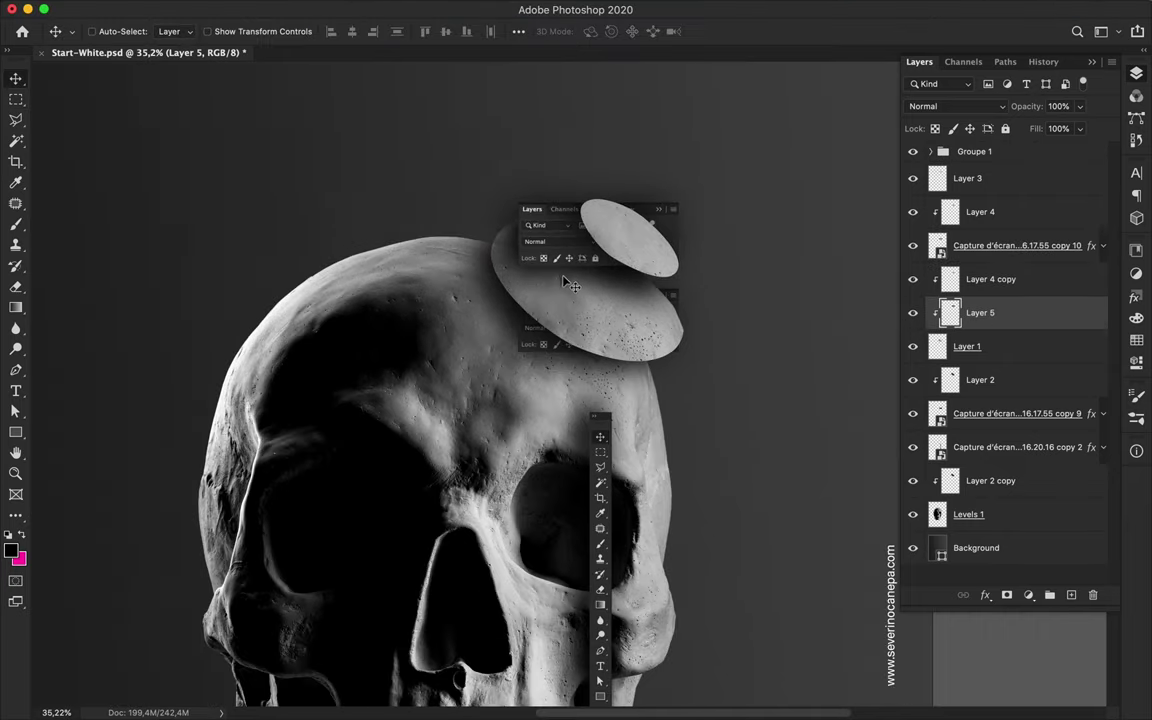
scroll(591, 674, down, 2)
scroll(594, 300, up, 4)
key(ctrl+t)
right_click(527, 215)
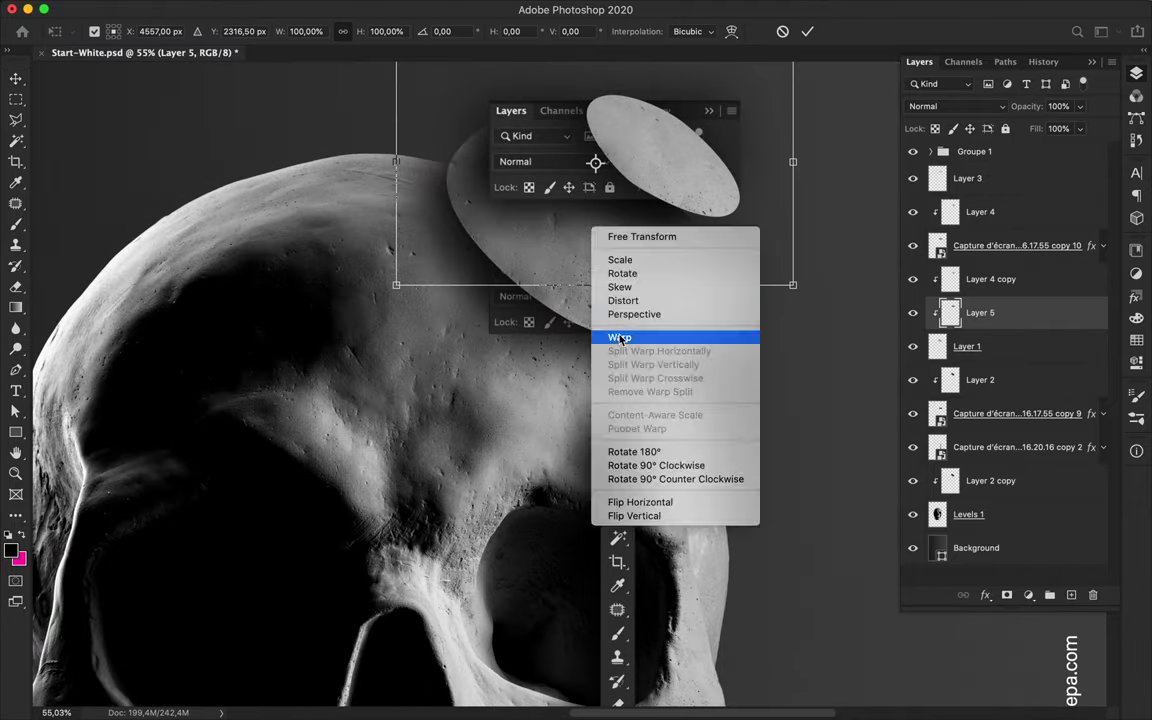
click(630, 334)
drag(659, 251, 658, 233)
drag(528, 285, 602, 234)
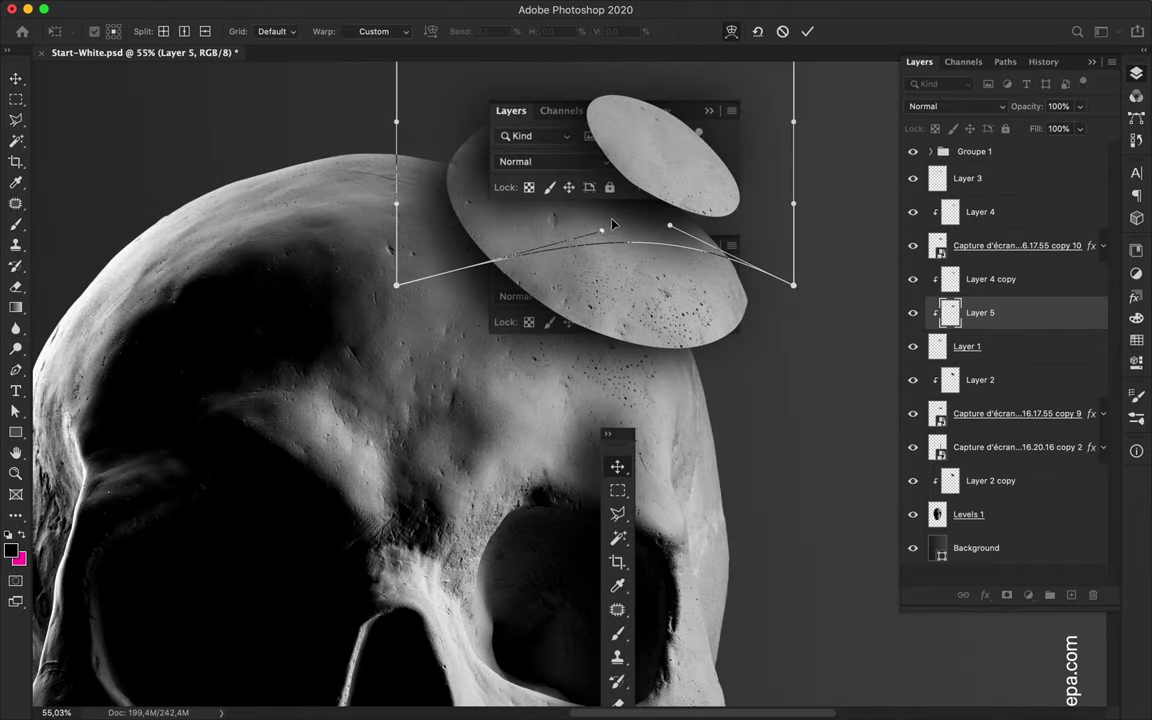
key(Return)
Step: Duplicate a toolbar strip to the left, stacking it just above Background
scroll(613, 224, down, 3)
scroll(613, 222, down, 2)
scroll(589, 450, down, 1)
drag(615, 474, 343, 474)
key(ctrl+shift+bracketleft)
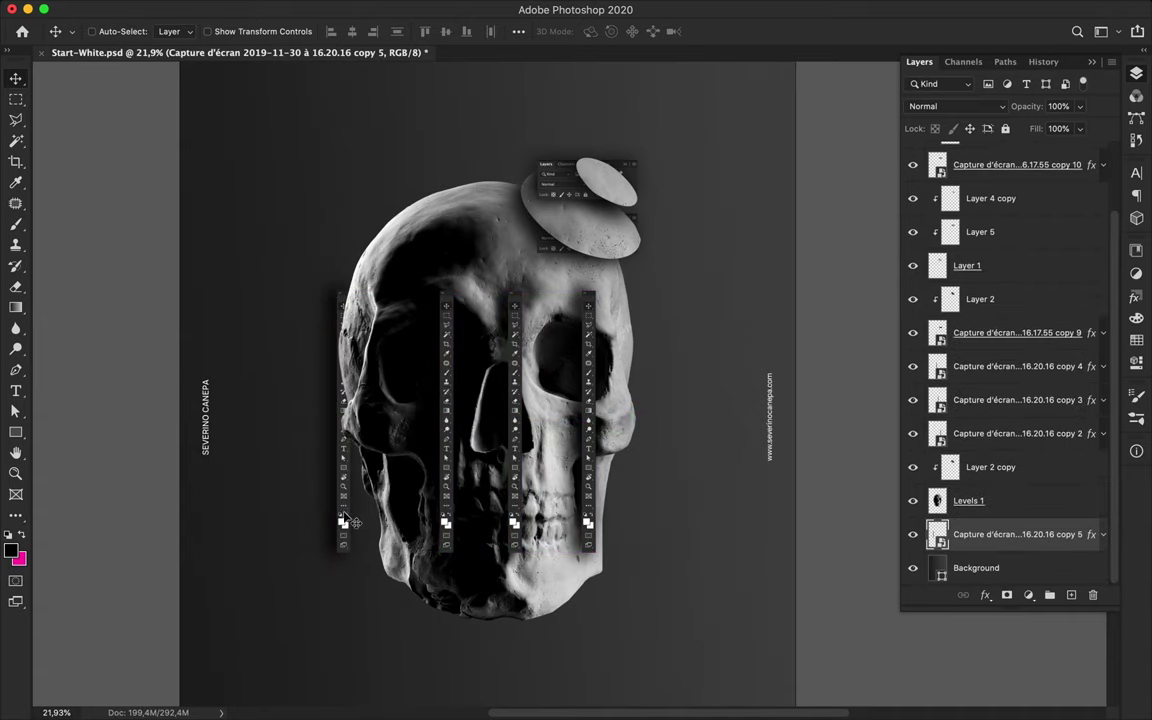
Step: Duplicate a toolbar strip to the right and adjust copy 8's drop shadow opacity
mouse_move(343, 520)
mouse_down()
mouse_move(664, 540)
mouse_move(668, 505)
mouse_move(740, 500)
mouse_up()
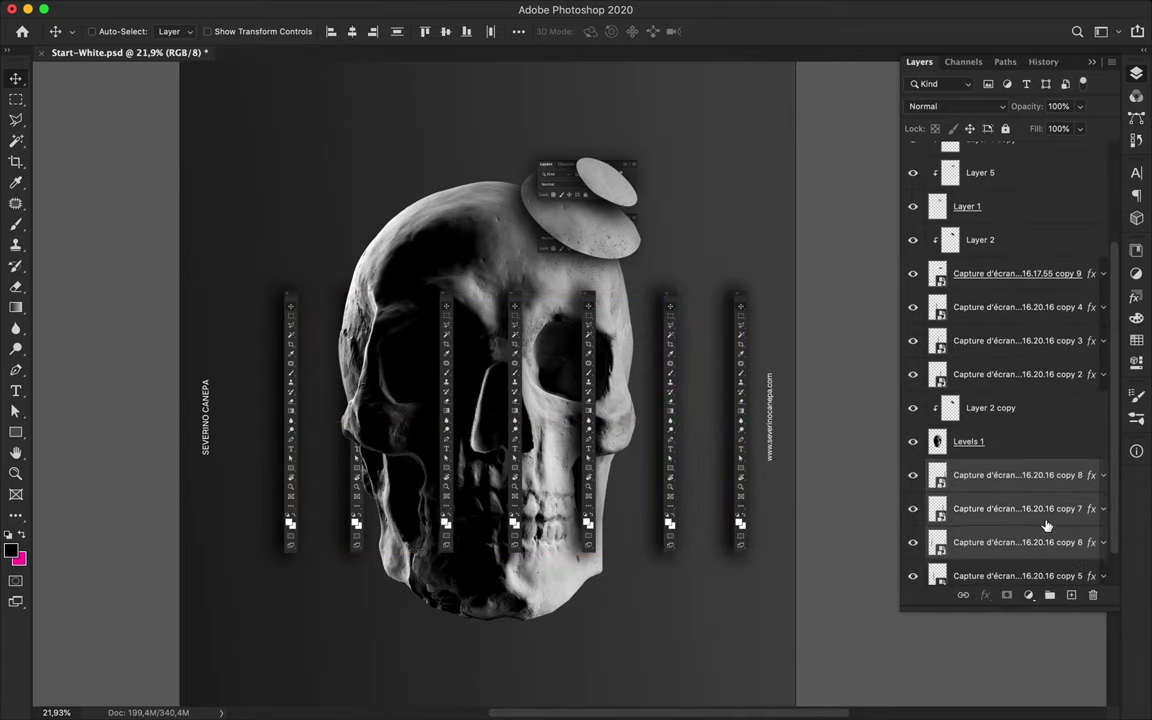
double_click(1090, 534)
click(576, 469)
drag(855, 249, 866, 253)
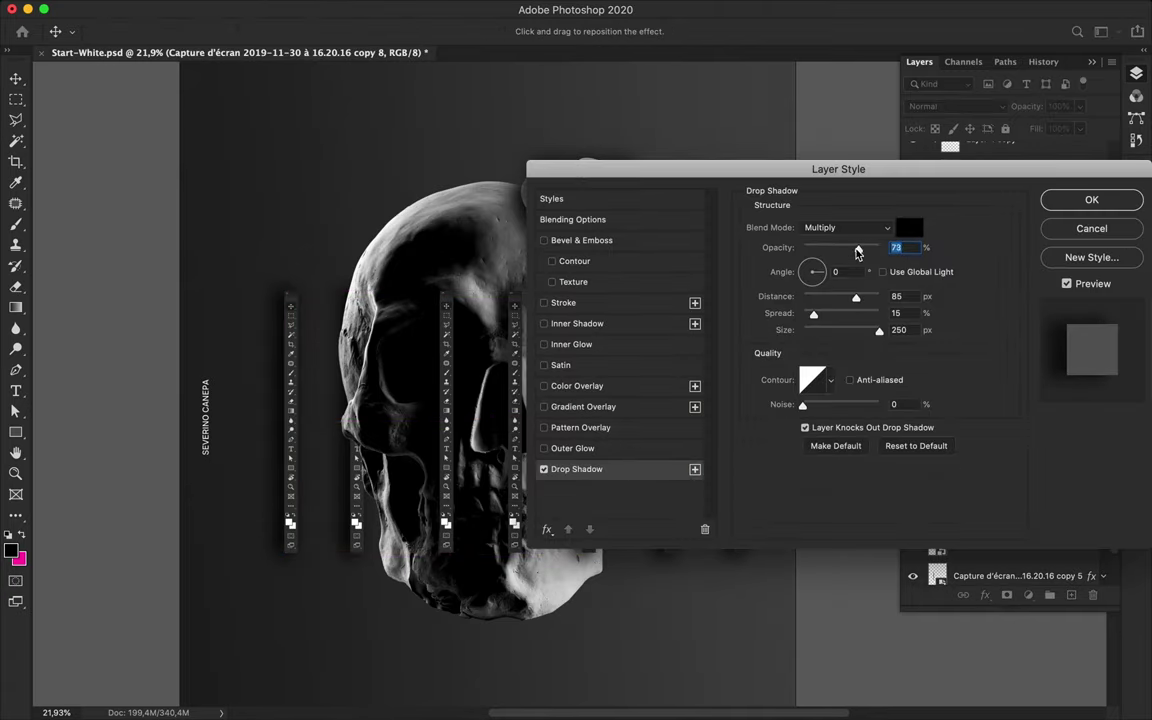
Step: Copy the strip's layer style and paste it onto the other selected strip layers
click(892, 423)
click(1050, 508)
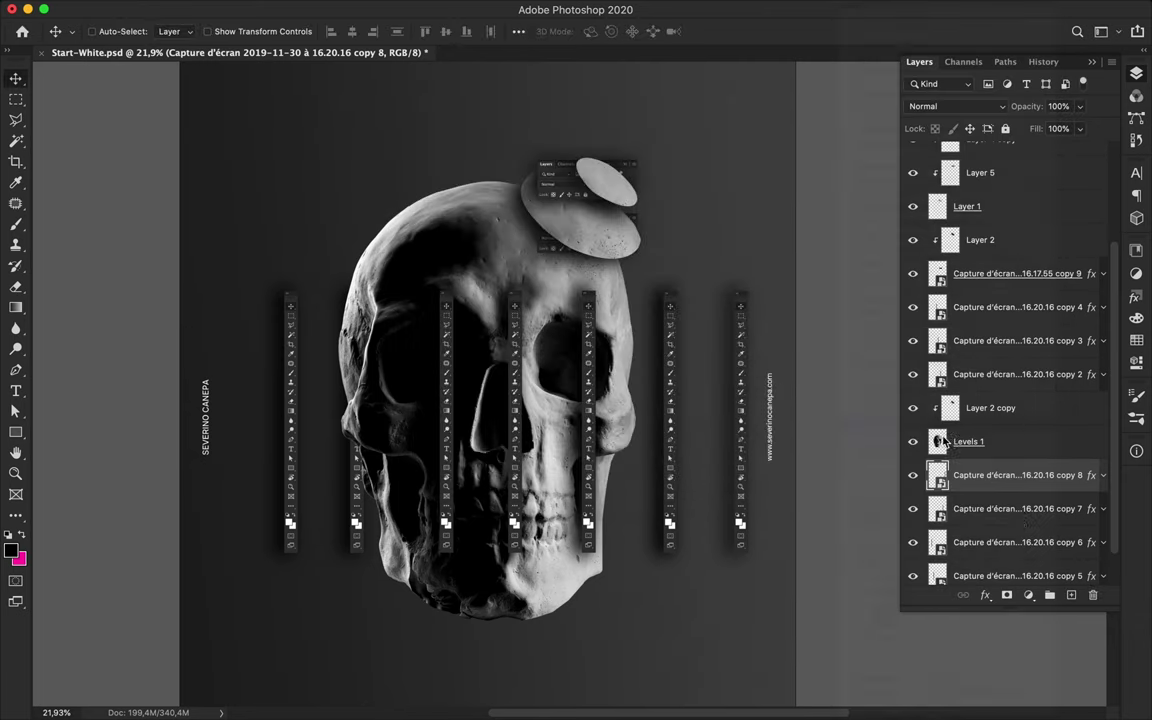
shift+click(1050, 575)
right_click(1000, 500)
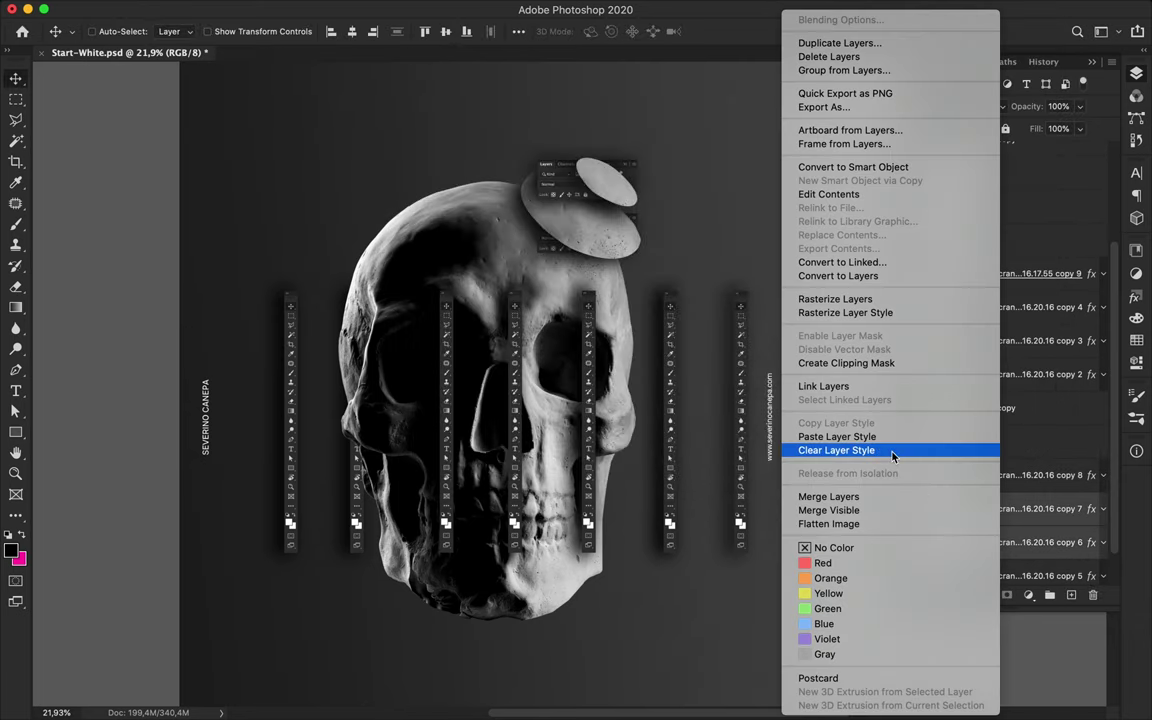
click(805, 437)
Step: Nudge the copy 4 strip right and duplicate a strip raised near the skull top
ctrl+click(520, 467)
drag(520, 467, 550, 466)
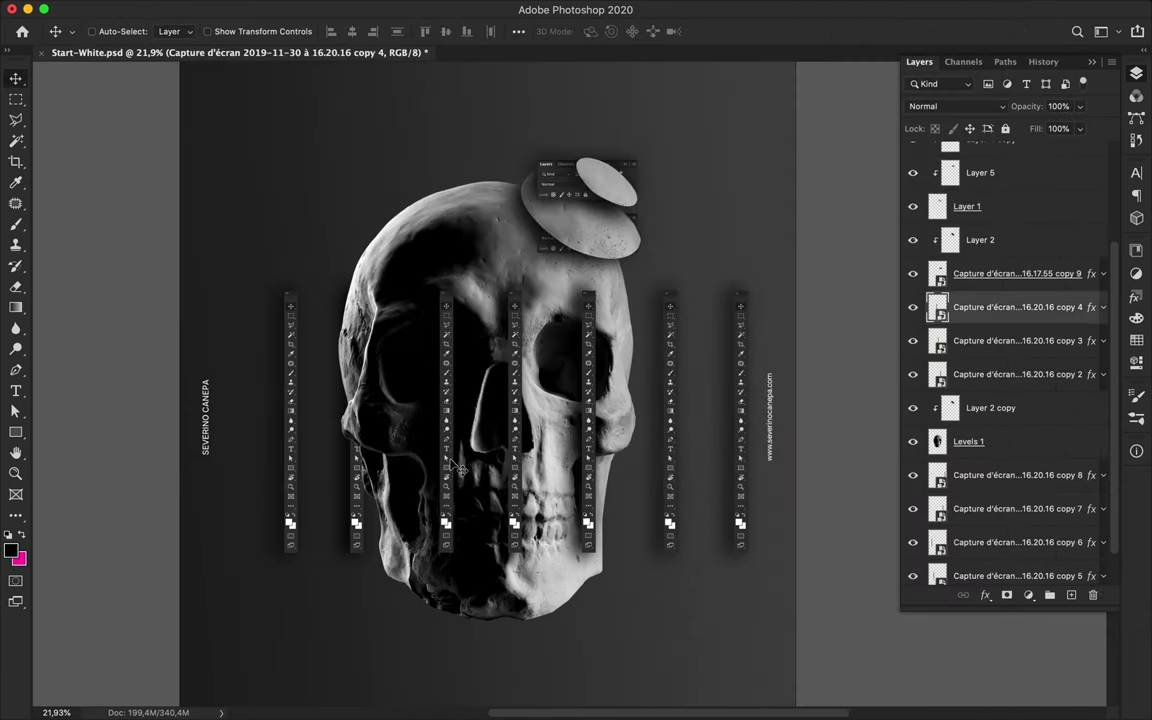
mouse_move(456, 462)
alt+mouse_down()
mouse_move(459, 231)
mouse_move(477, 507)
alt+mouse_up()
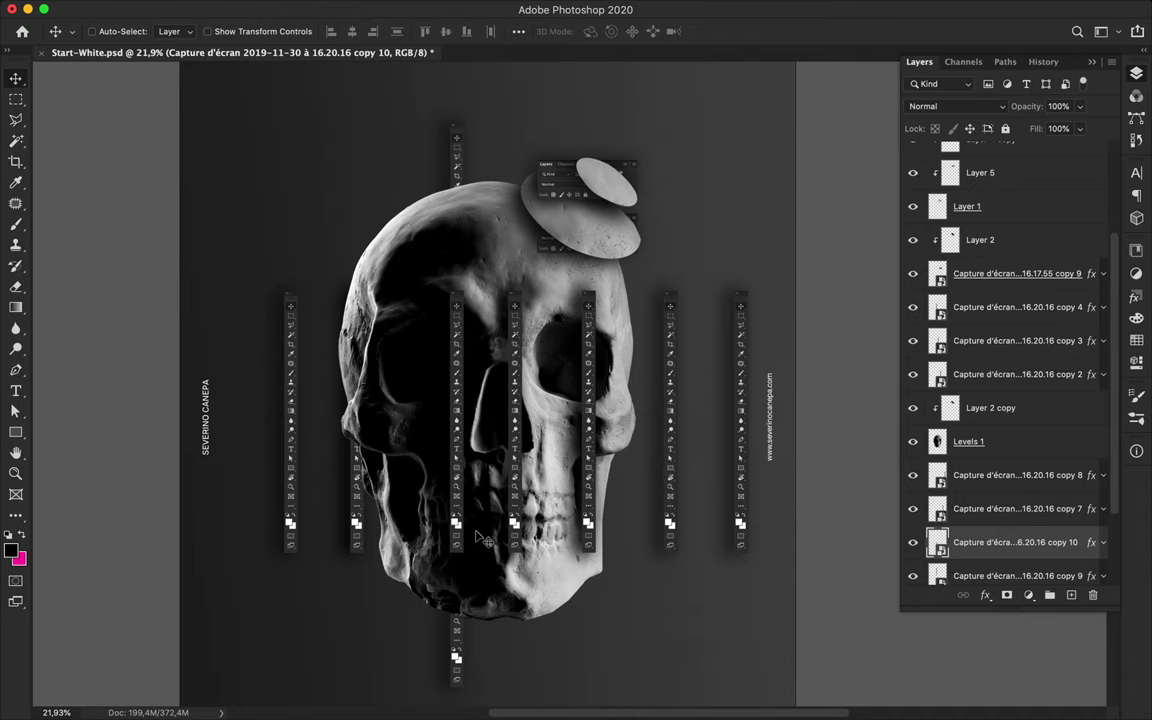
scroll(480, 538, up, 3)
scroll(496, 609, down, 3)
scroll(501, 611, up, 3)
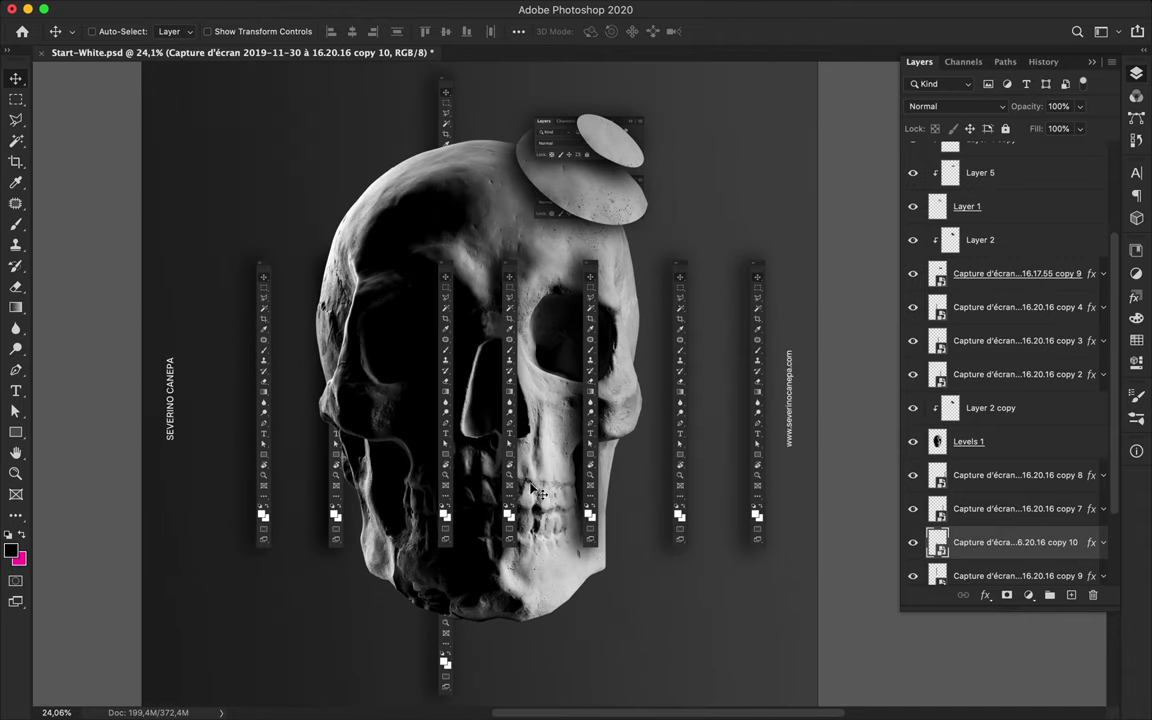
Step: Pen-outline the nose and teeth area and mask it out of the copy 3 strip
scroll(537, 493, up, 2)
scroll(537, 450, up, 3)
scroll(537, 398, up, 3)
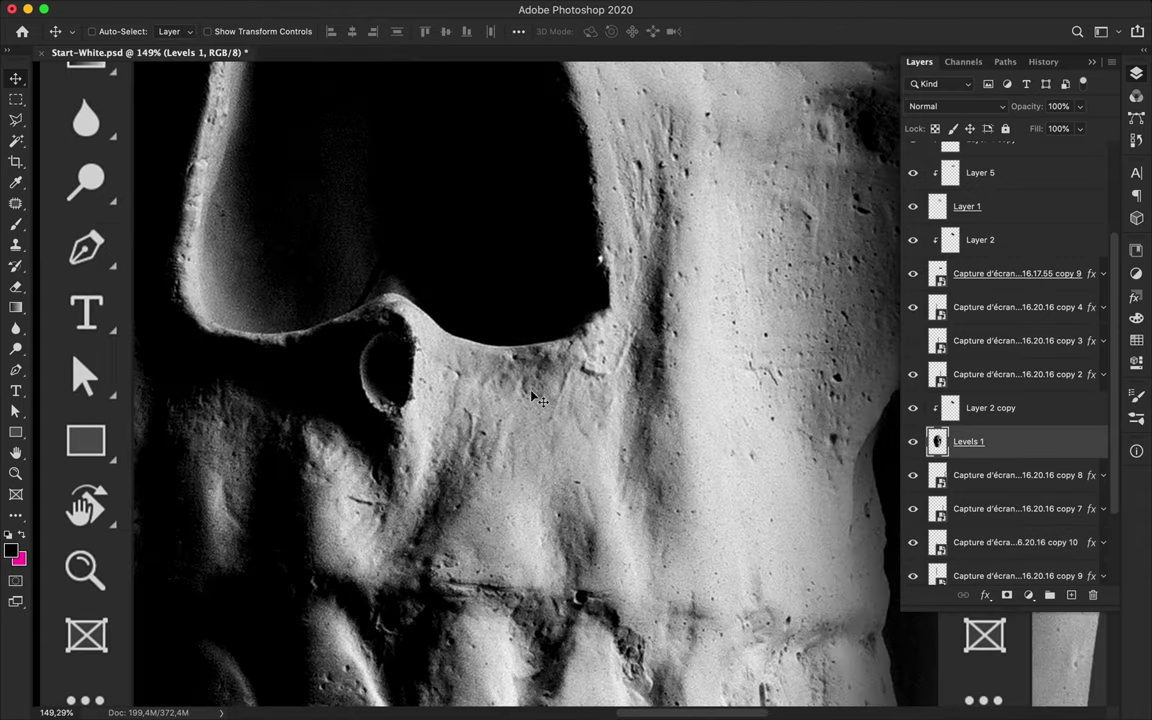
key(p)
scroll(537, 398, up, 1)
click(615, 297)
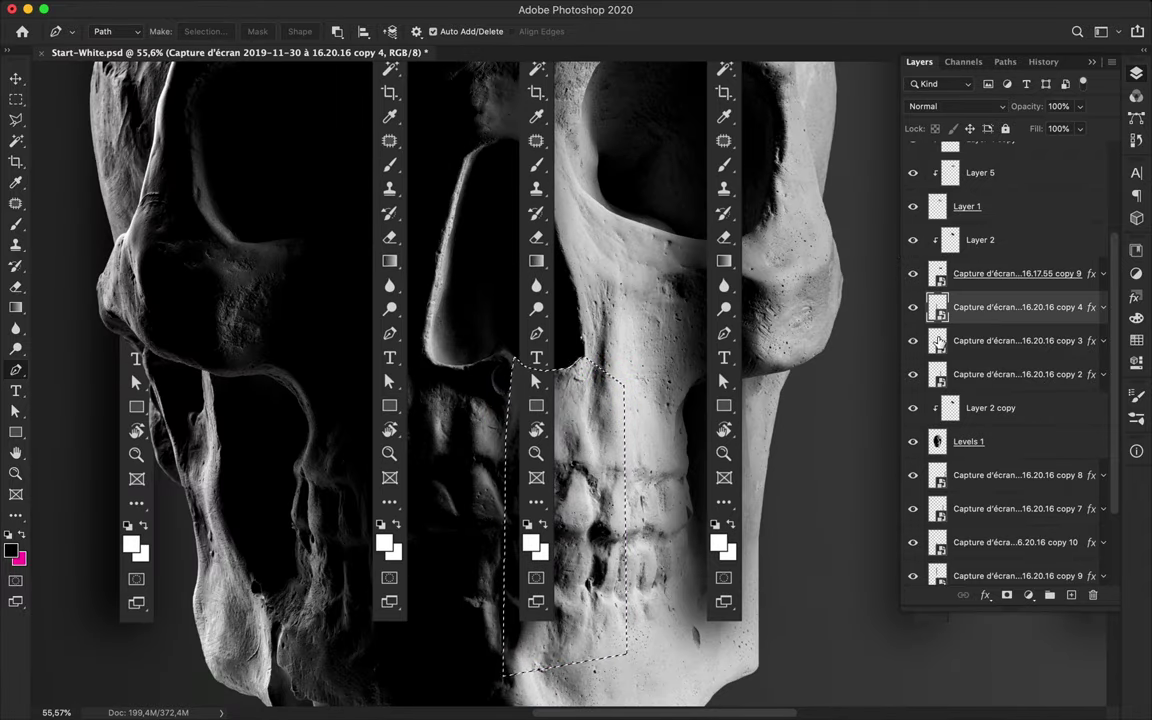
key(BackSpace)
key(Return)
click(1006, 595)
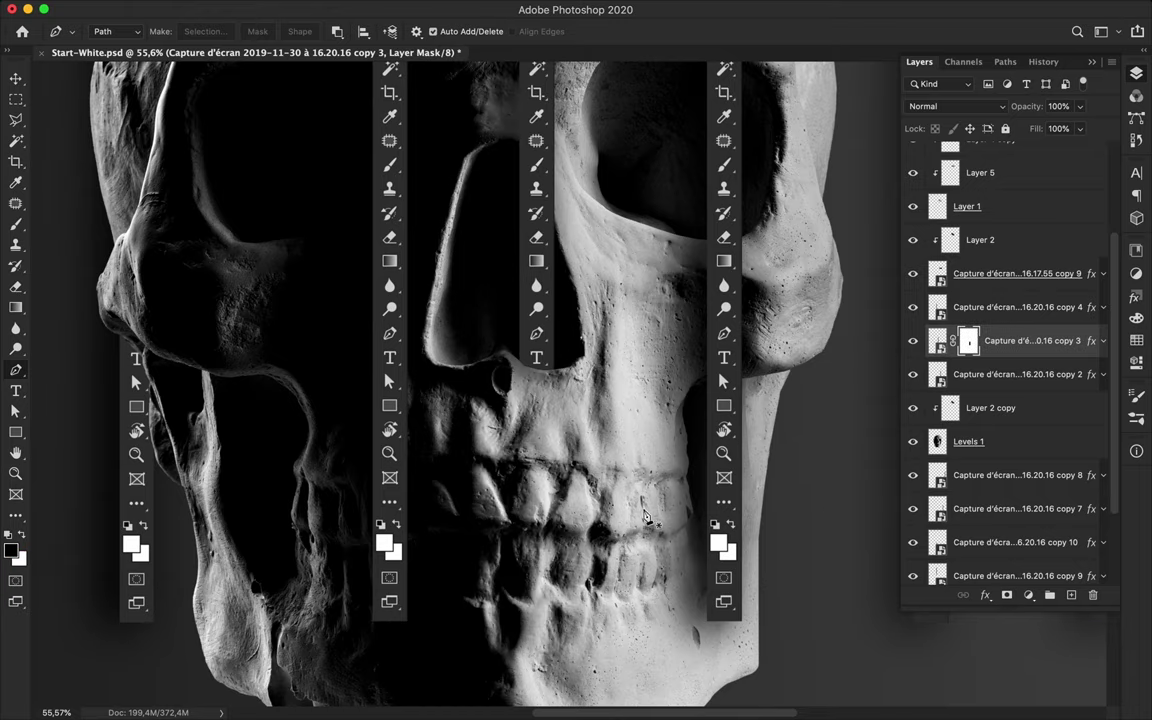
Step: Select the copy 4 strip and add new Layer 6 above it
scroll(645, 517, down, 3)
scroll(463, 300, up, 3)
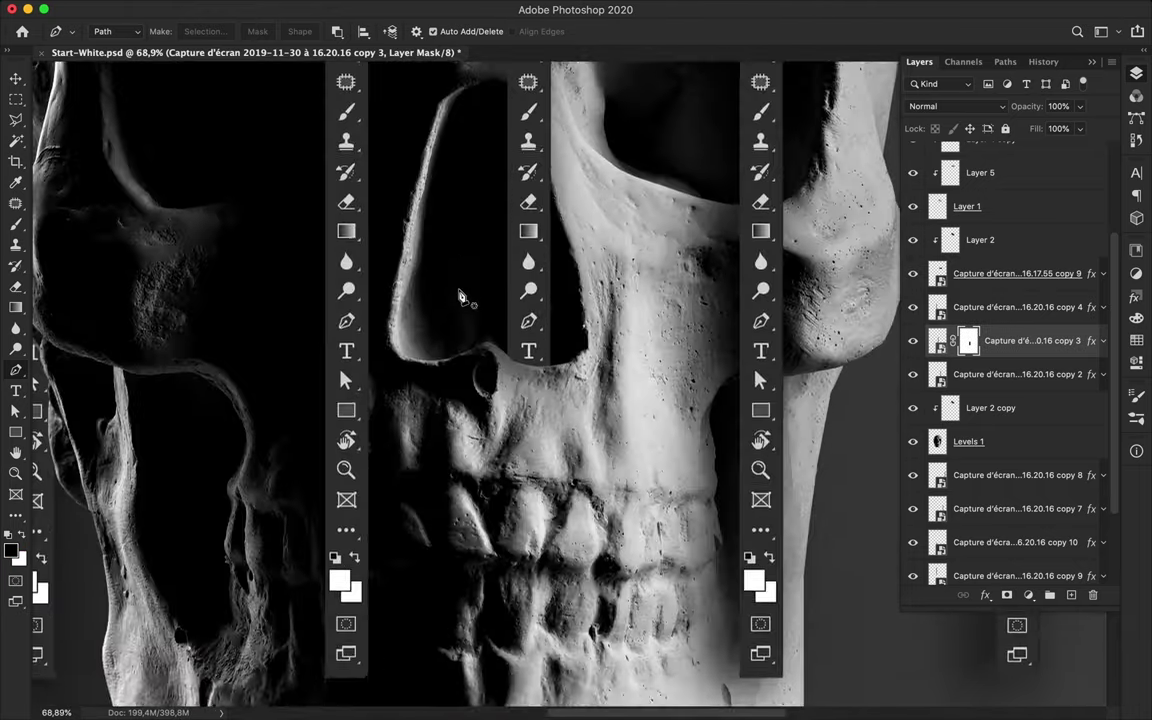
scroll(463, 300, up, 2)
scroll(487, 349, down, 3)
key(v)
click(487, 349)
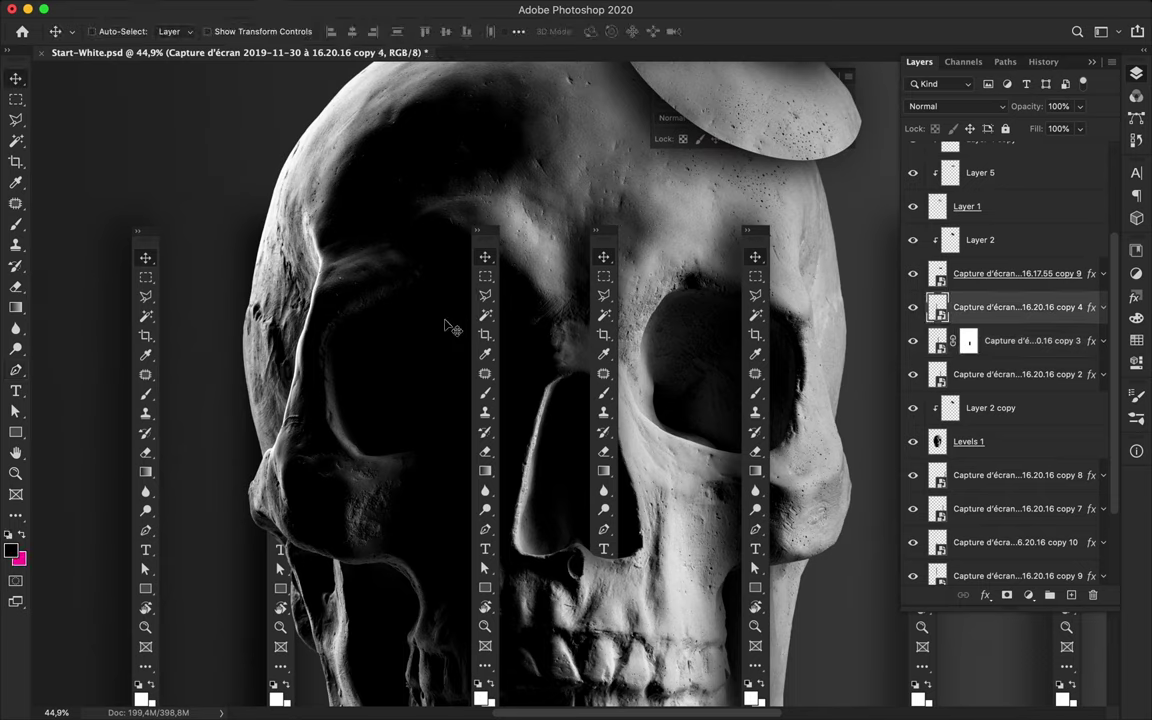
click(1072, 597)
Step: Draw a dark gradient on Layer 6 and clip it to the copy 4 strip
key(g)
mouse_move(497, 355)
mouse_down()
mouse_move(406, 368)
mouse_move(386, 386)
mouse_up()
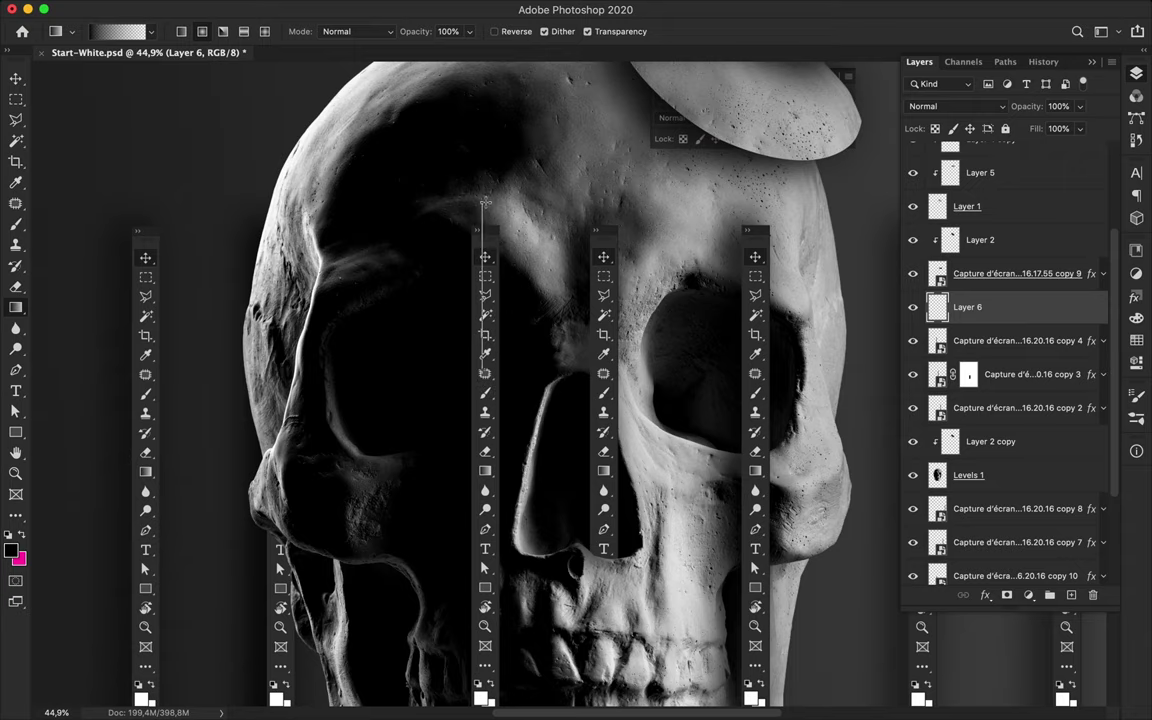
scroll(476, 406, down, 3)
alt+click(957, 322)
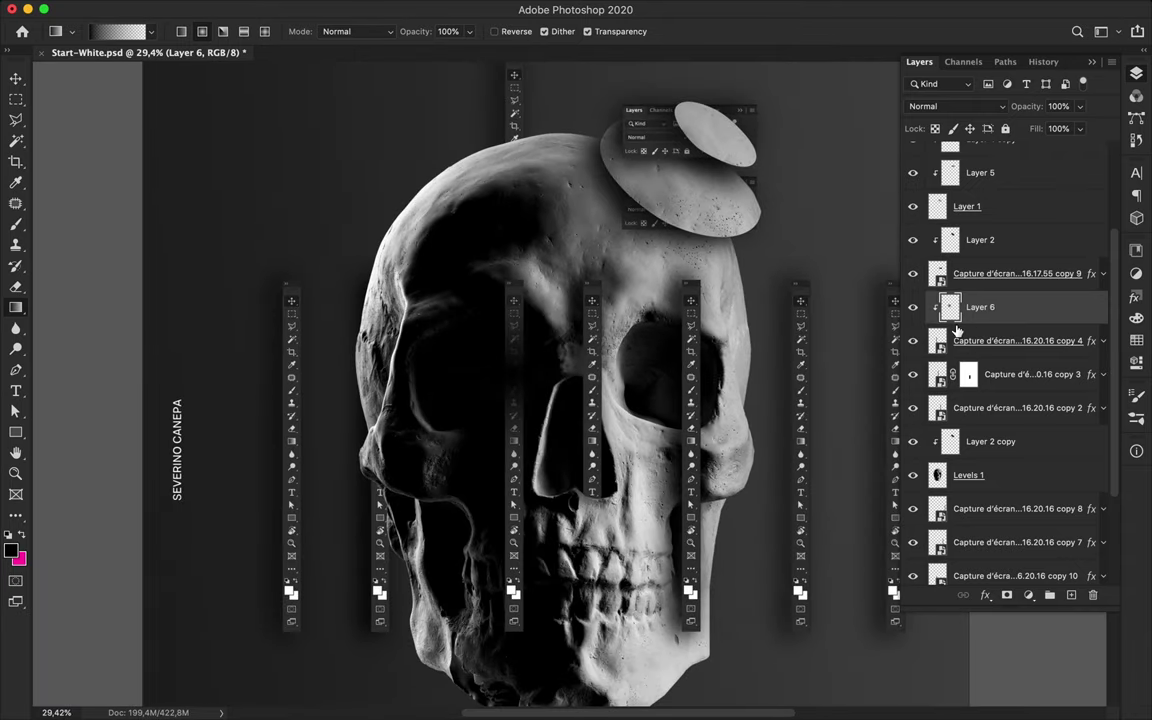
Step: Free-transform Layer 6's top and bottom edges to fit the strip
key(v)
key(ctrl+t)
drag(508, 262, 508, 245)
drag(508, 478, 512, 455)
key(Return)
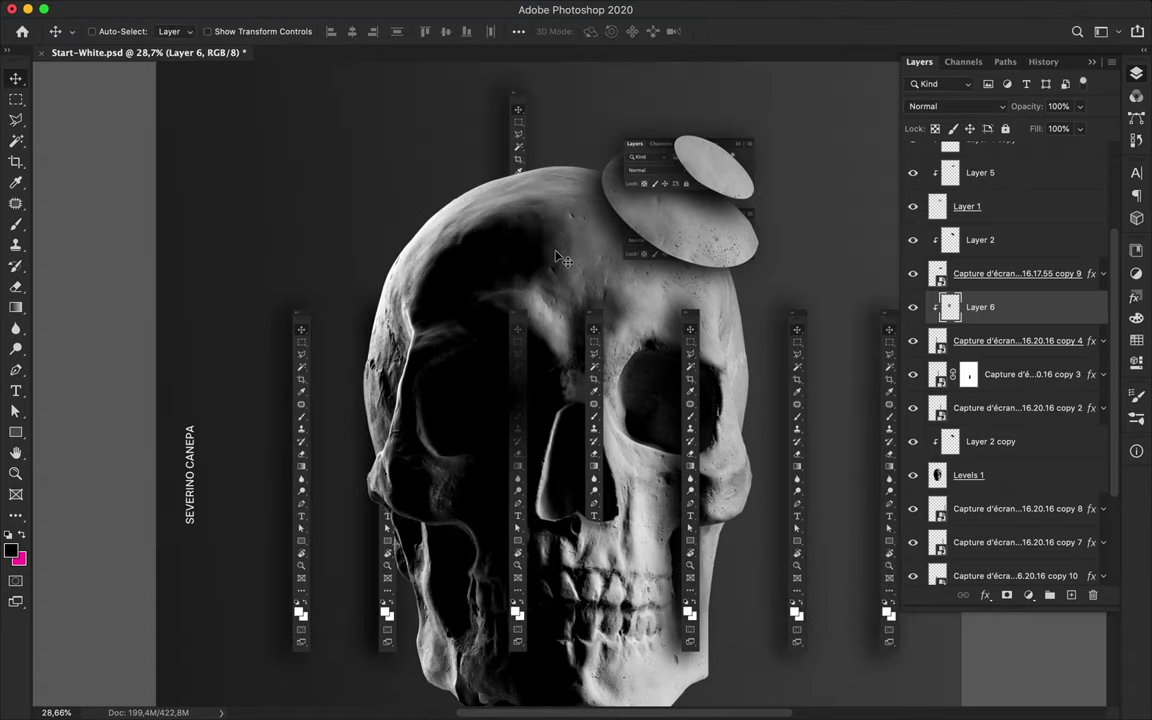
Step: Add a white letter A above Layer 2 copy and enlarge it
key(t)
click(411, 162)
text(A)
click(651, 31)
click(957, 337)
drag(1029, 473, 1000, 438)
key(ctrl+t)
drag(425, 175, 455, 205)
key(v)
Step: Duplicate the A to its right as a P, and scale the A larger
drag(362, 140, 600, 150)
key(t)
double_click(594, 140)
text(P)
key(Escape)
key(v)
click(373, 146)
key(ctrl+t)
drag(360, 175, 360, 225)
Step: Duplicate letters onto the skull as O, L, L, O, enlarging the final lower-right O
click(599, 149)
mouse_move(594, 148)
mouse_down()
mouse_move(520, 332)
mouse_move(743, 388)
mouse_move(470, 596)
mouse_up()
double_click(520, 335)
text(O)
text(L)
drag(518, 345, 752, 640)
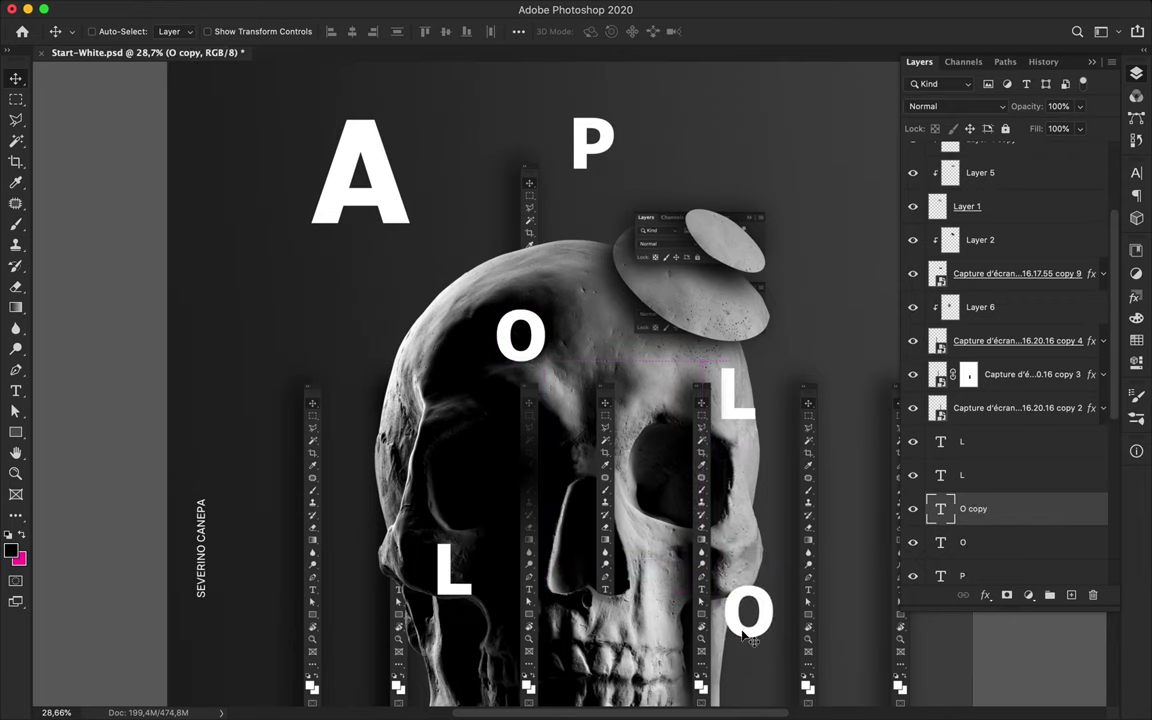
key(ctrl+t)
drag(771, 527, 784, 643)
key(Return)
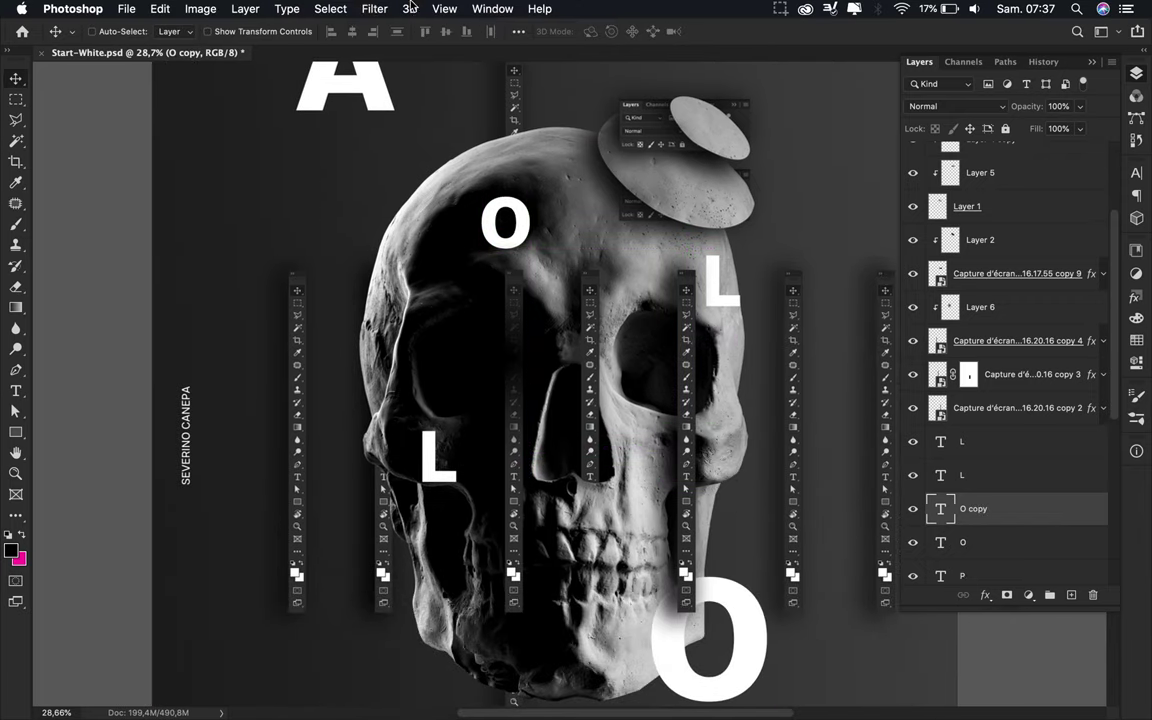
Step: Apply a Mosaic smart filter with cell size 93 to the enlarged O copy
click(374, 8)
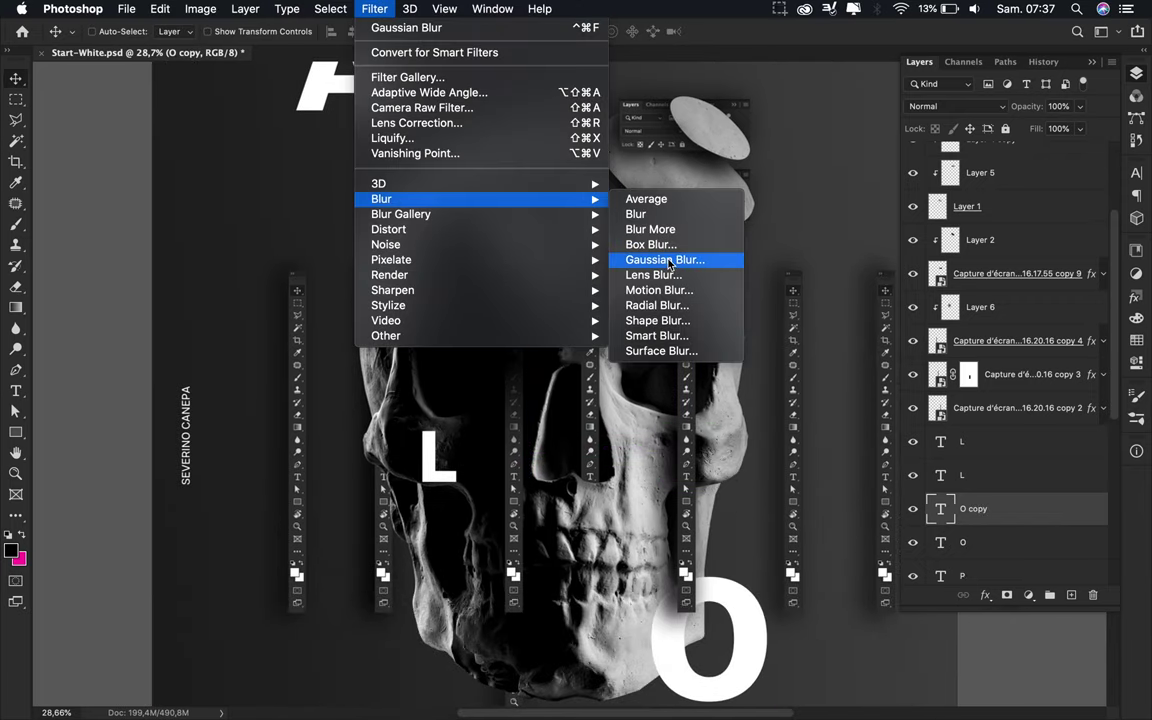
click(651, 335)
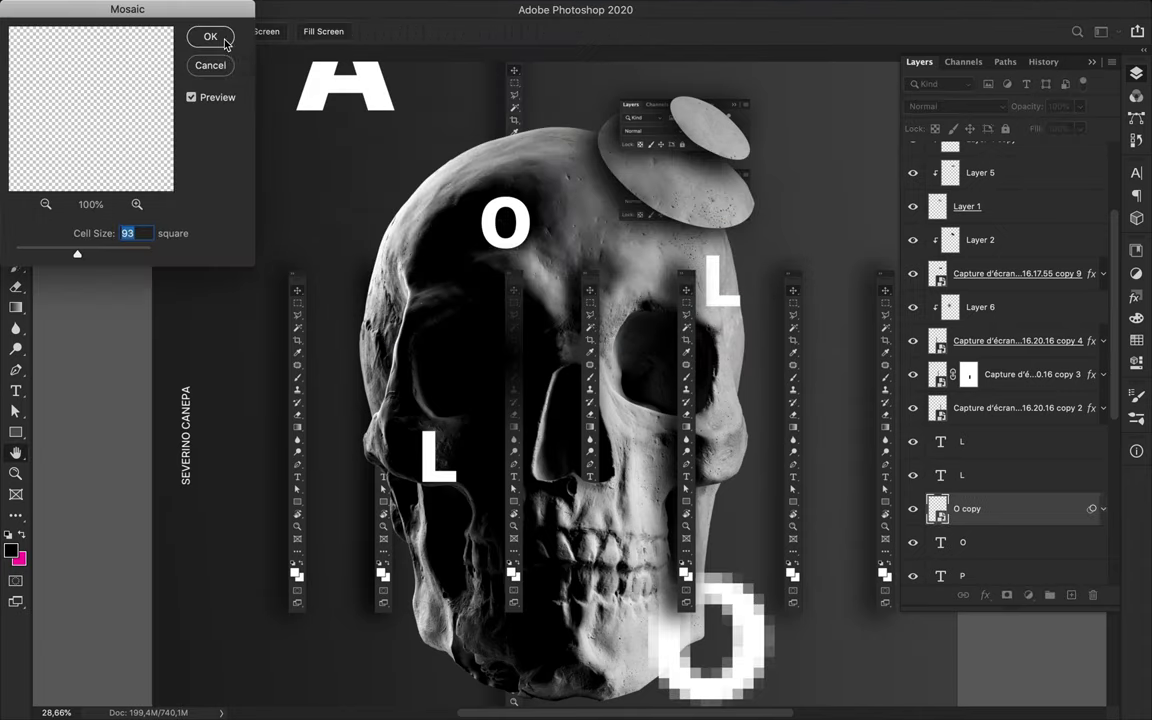
click(210, 37)
Step: Select the upper O letter and put it through a transform
scroll(503, 284, down, 2)
ctrl+click(517, 290)
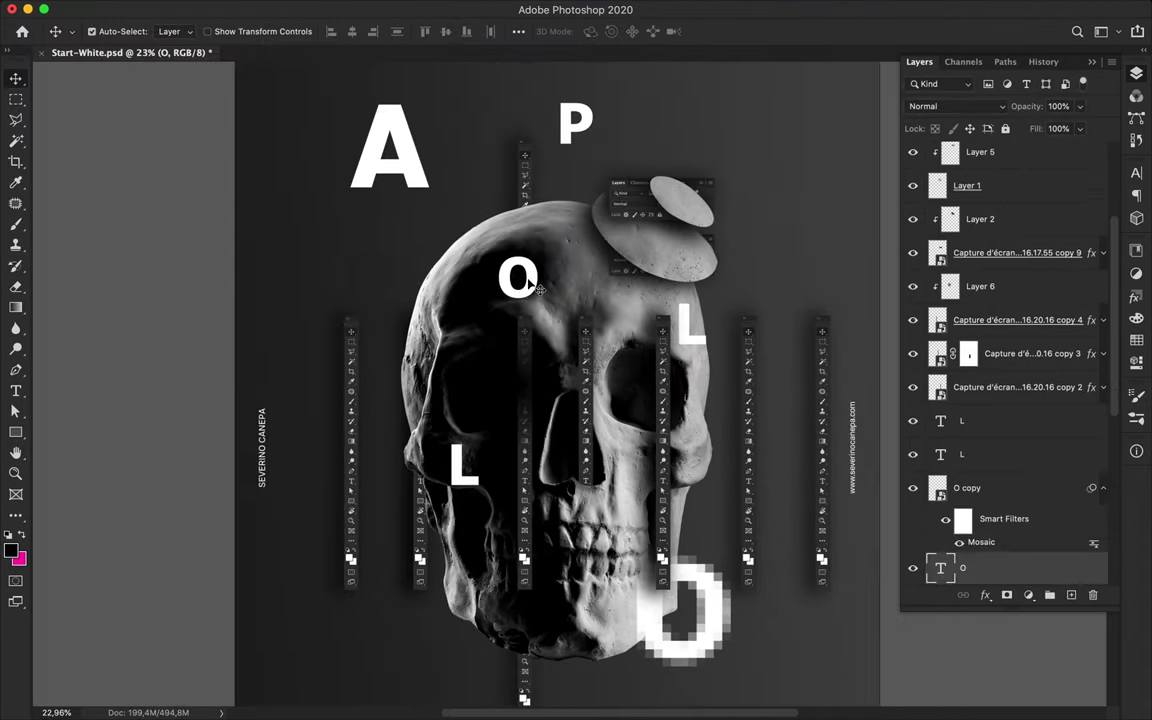
key(ctrl+t)
key(Return)
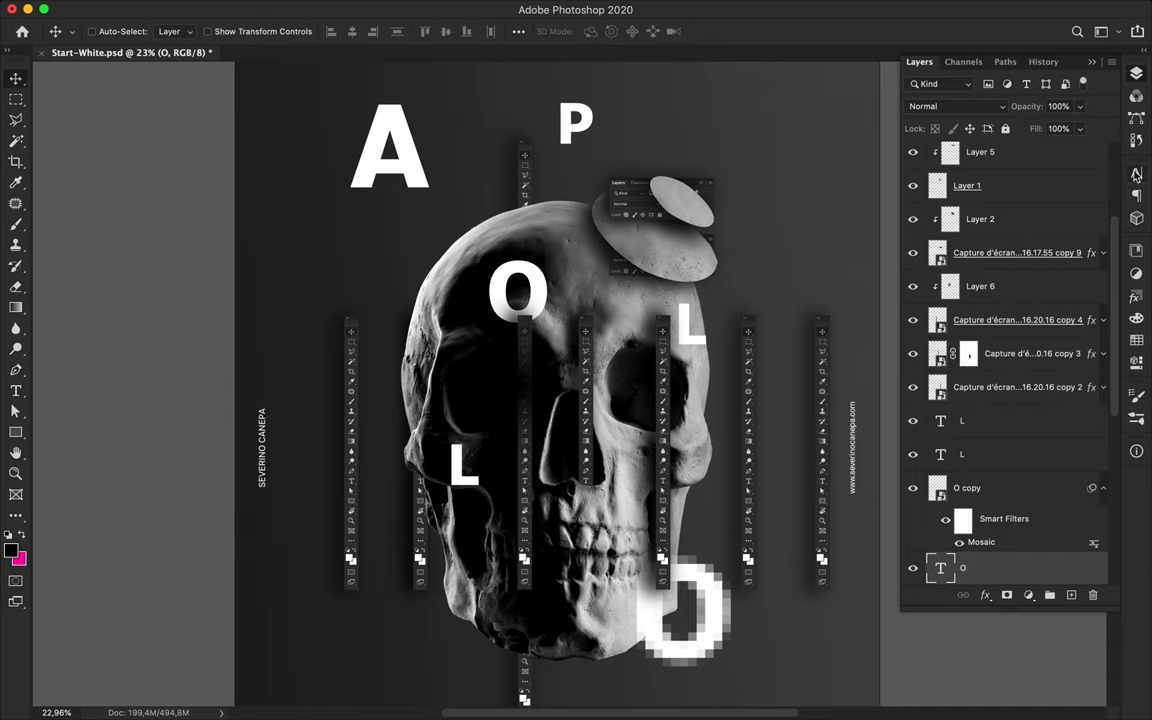
Step: Set the upper O to the Light style, enlarge it, and apply Mosaic
click(1136, 173)
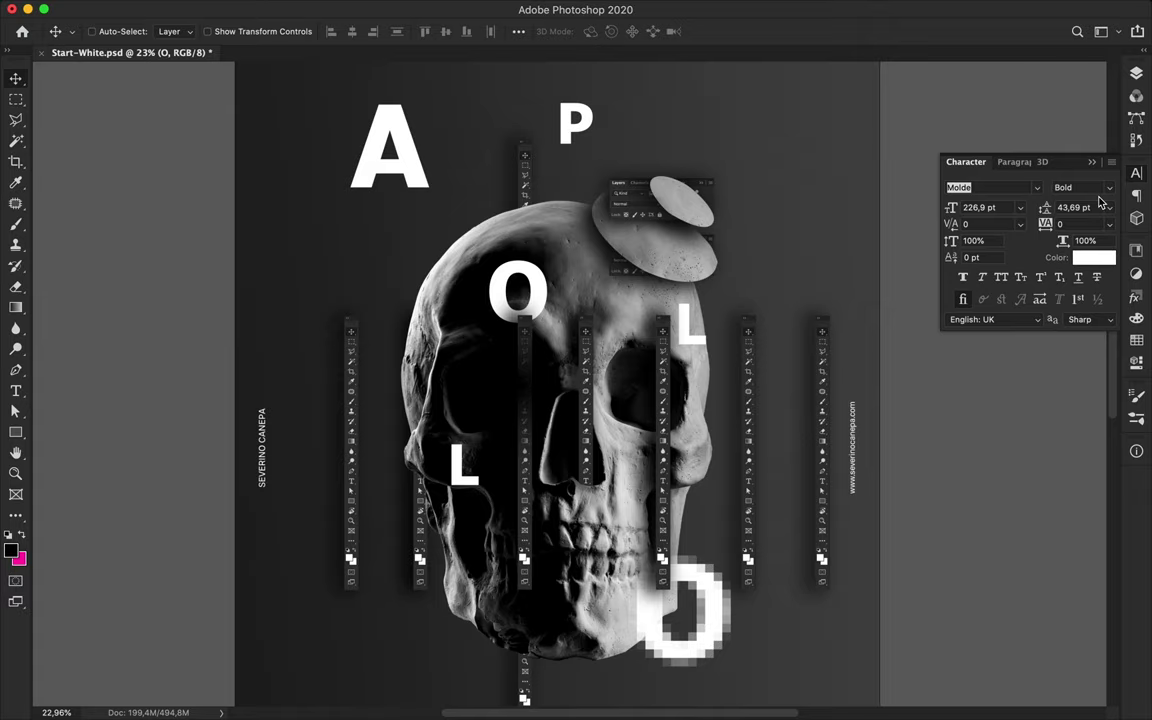
click(1080, 187)
key(Down)
key(Down)
key(Down)
key(Up)
key(ctrl+t)
mouse_move(545, 270)
mouse_down()
mouse_move(517, 245)
mouse_move(500, 345)
mouse_up()
key(Return)
click(373, 10)
click(386, 31)
Step: Enlarge the left L, set it to Medium style, and pick the Mosaic filter
ctrl+click(465, 470)
key(ctrl+t)
drag(480, 485, 495, 540)
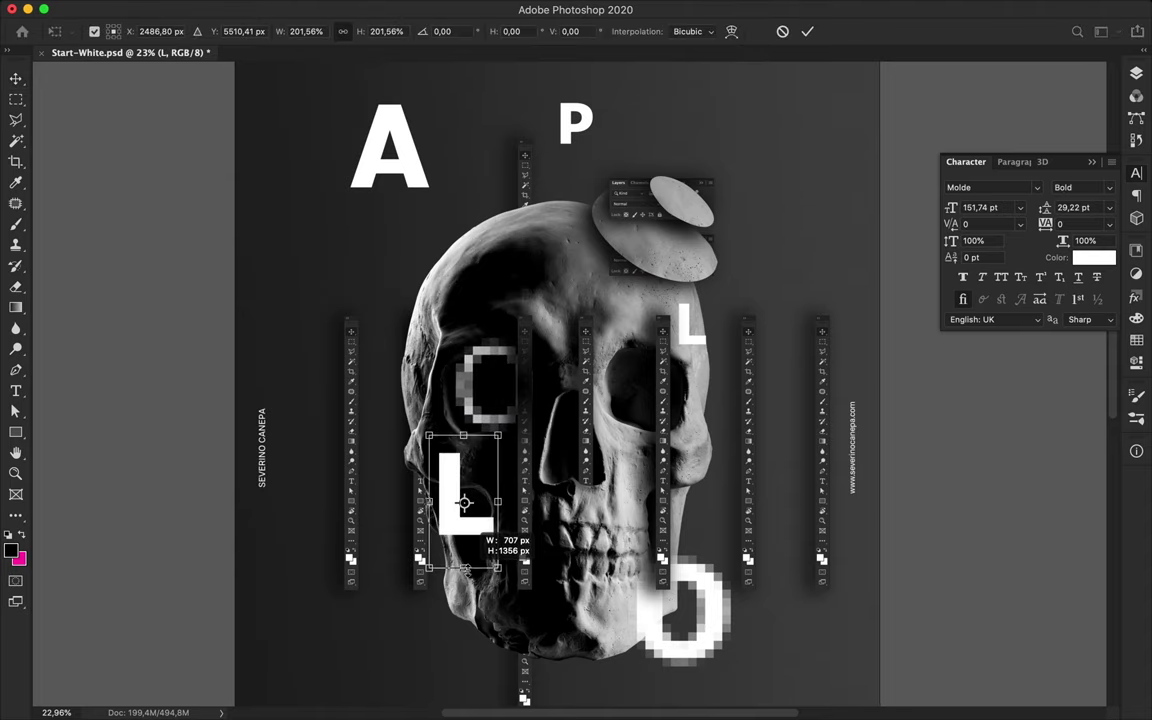
key(Return)
click(1136, 72)
click(1086, 187)
key(Up)
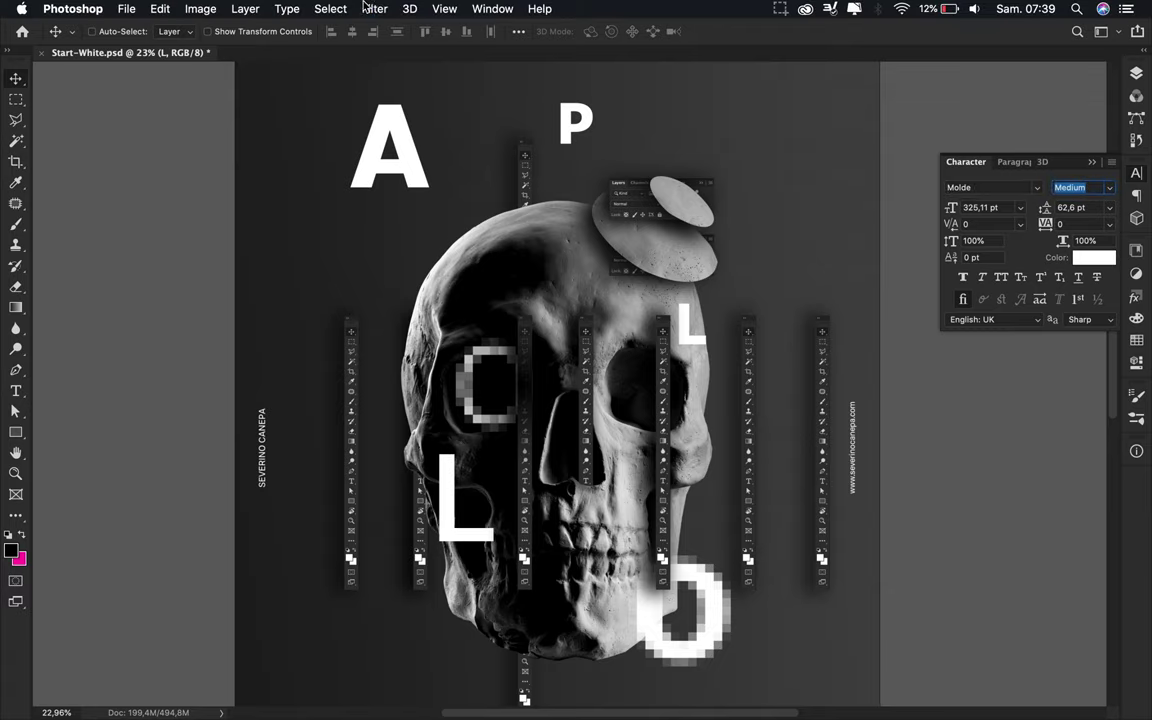
click(373, 9)
click(640, 334)
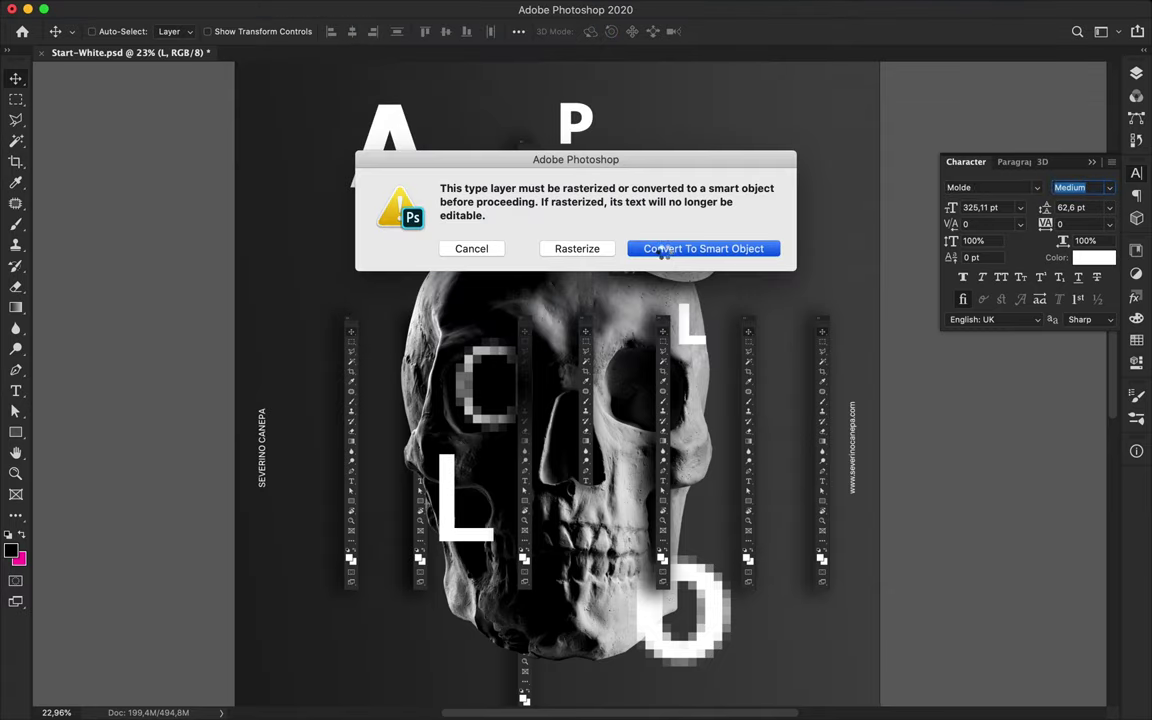
Step: Apply Mosaic to the L as a smart object, move it left, and place its layer above Background
click(662, 250)
click(210, 36)
drag(465, 500, 420, 515)
click(1136, 73)
drag(1030, 411, 1035, 514)
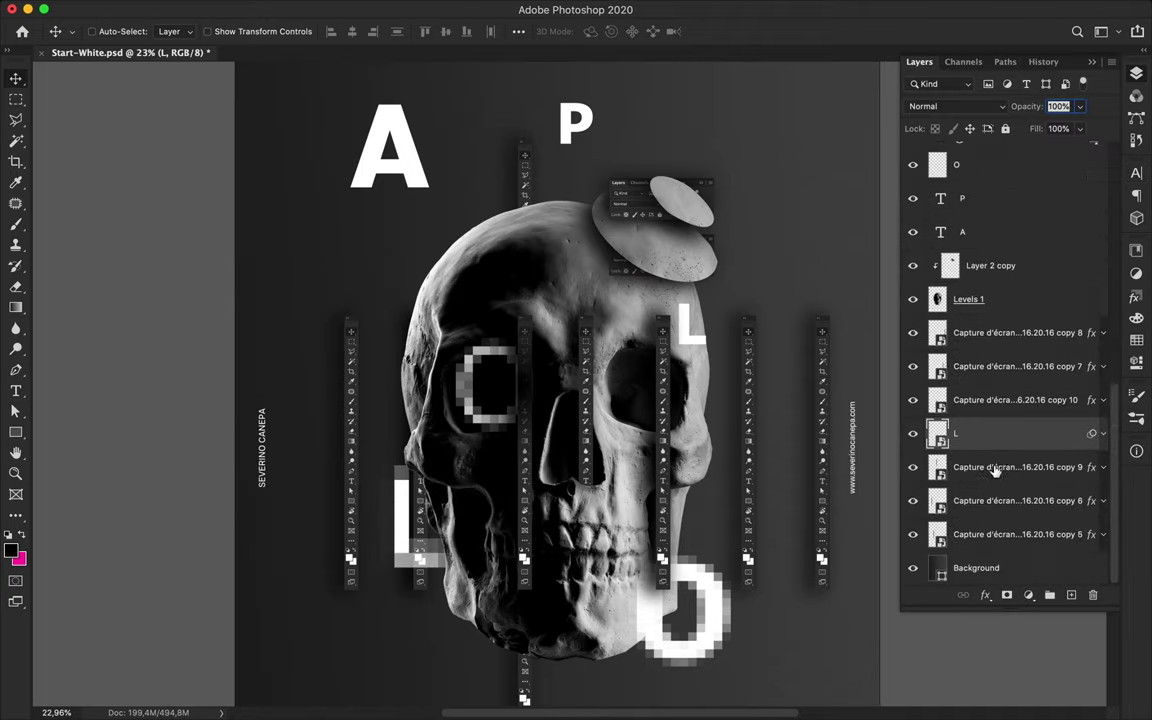
drag(1035, 514, 1015, 542)
Step: Move the second L and apply Mosaic to it as a smart object
drag(398, 505, 398, 478)
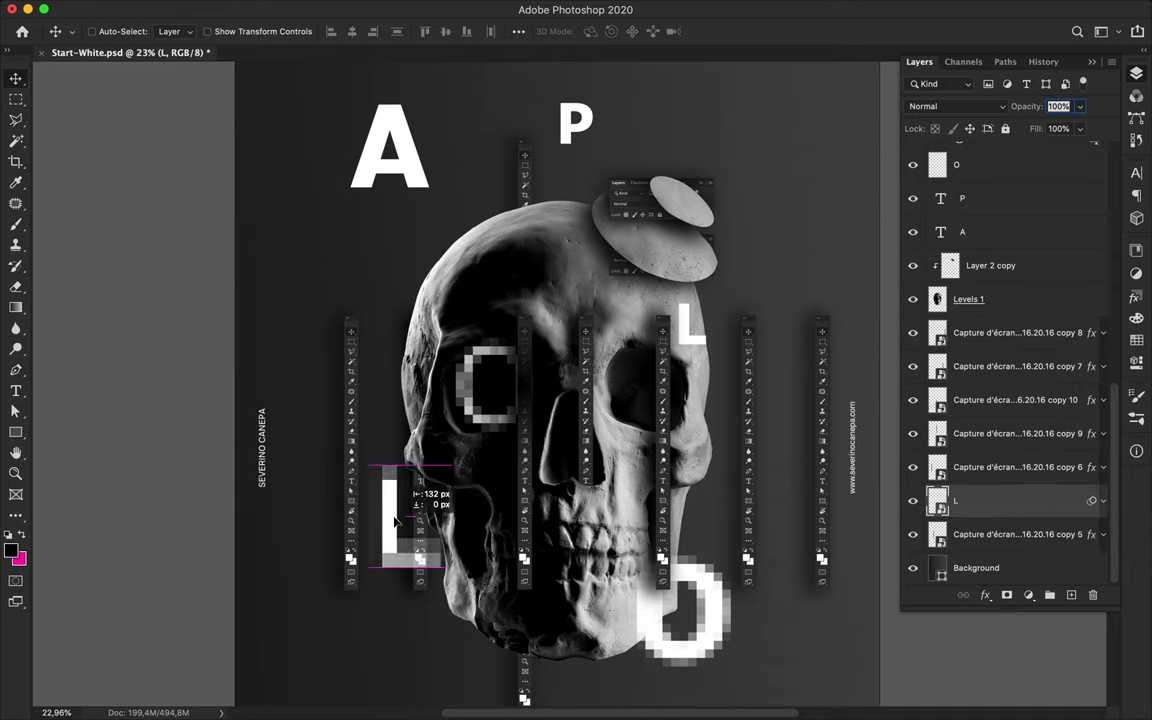
click(374, 8)
click(650, 342)
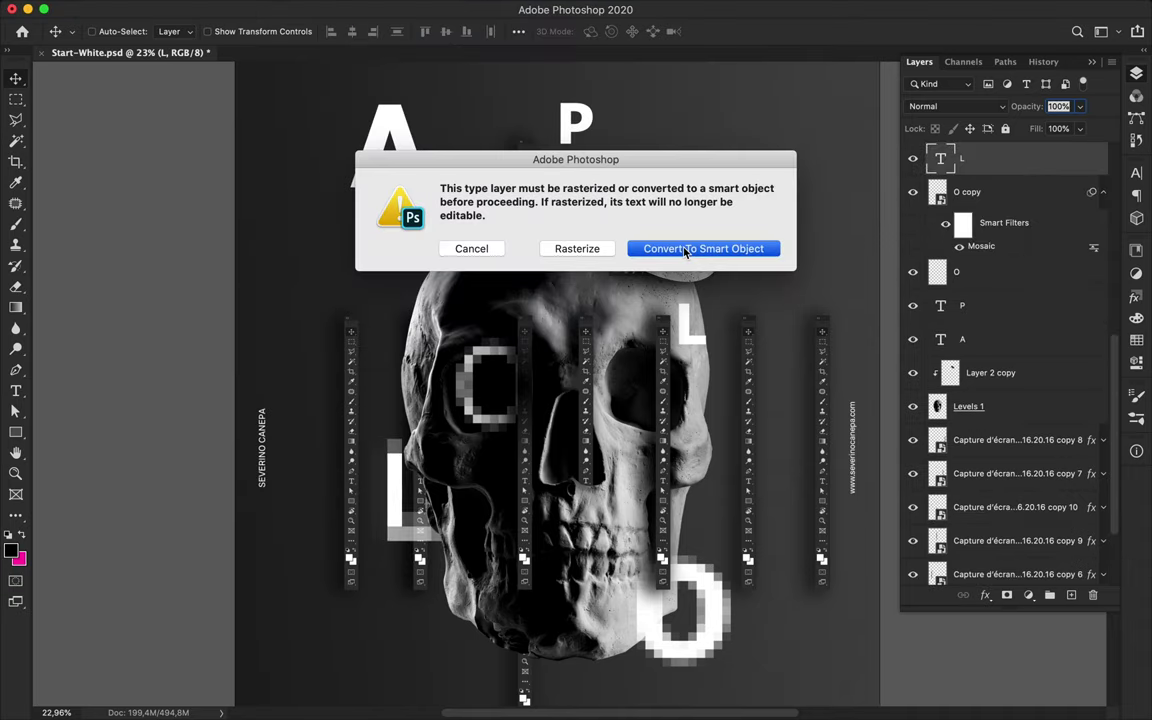
click(684, 248)
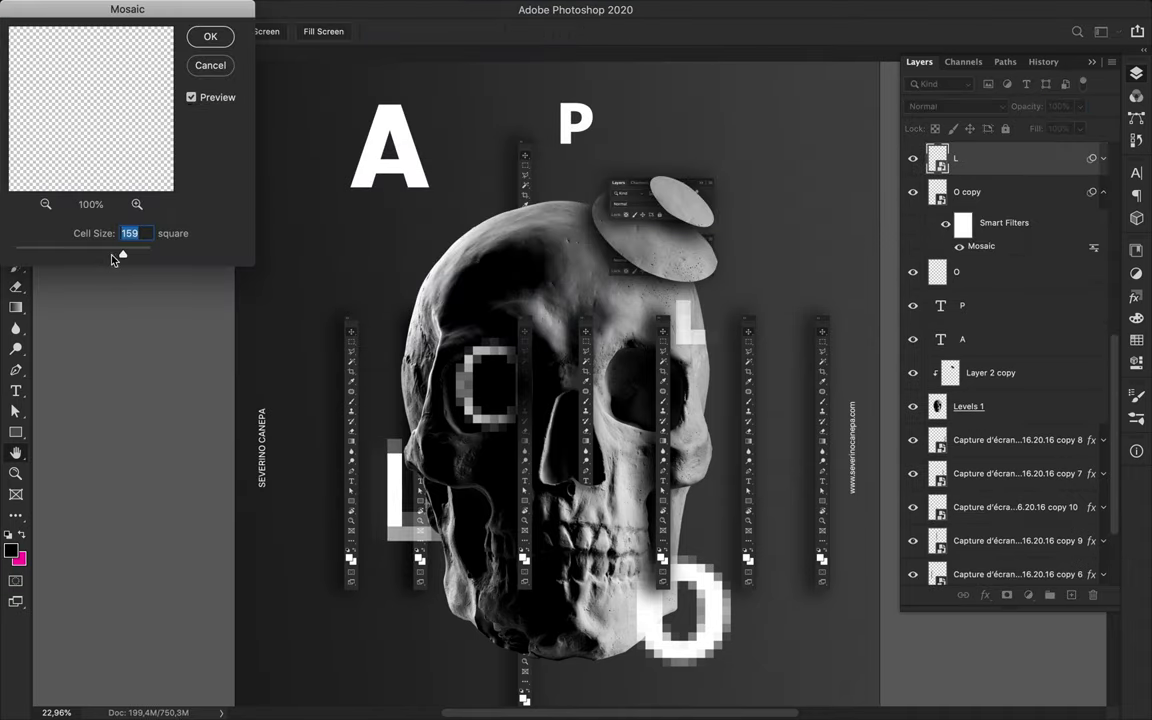
click(209, 40)
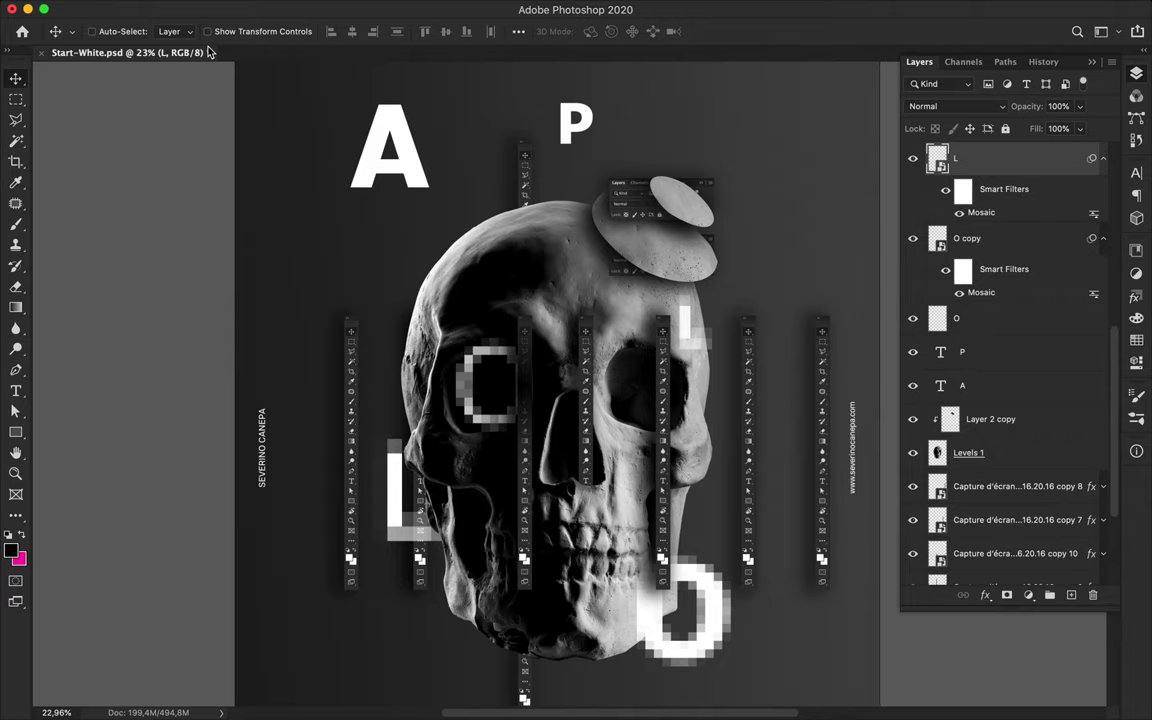
Step: Set the P to the Thin font style and enlarge it
super+click(576, 130)
click(1136, 173)
click(1083, 187)
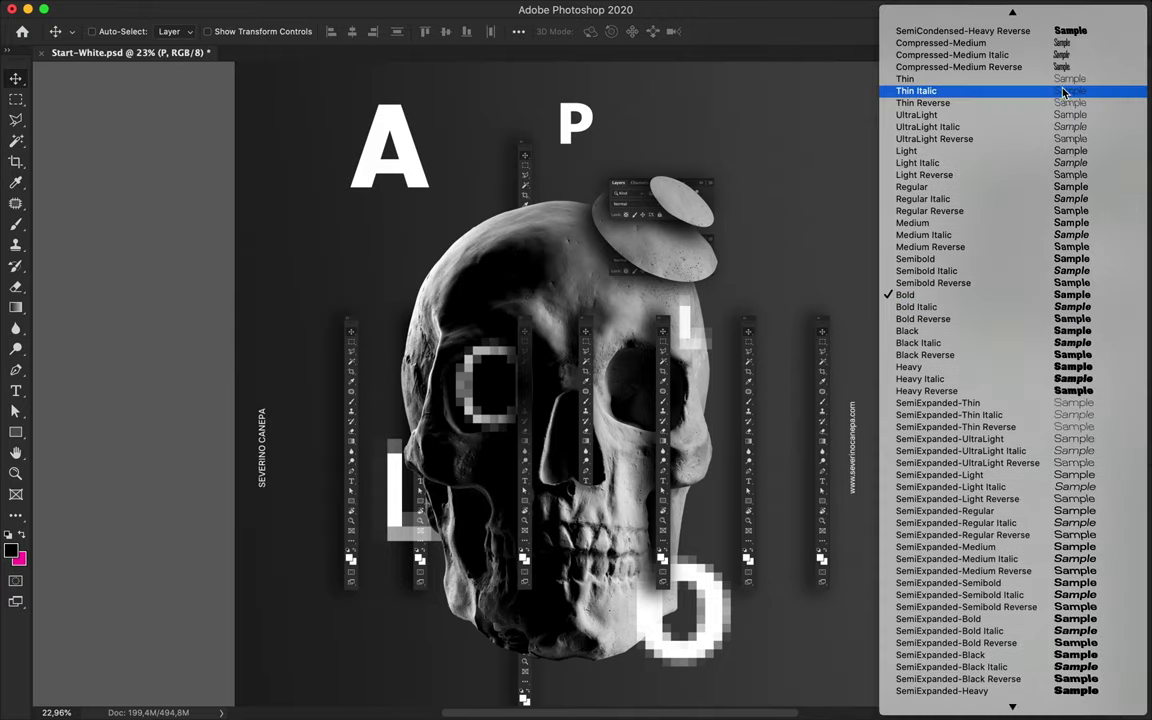
click(920, 85)
key(super+t)
mouse_move(615, 158)
mouse_down()
mouse_move(625, 215)
mouse_move(598, 195)
mouse_up()
key(Return)
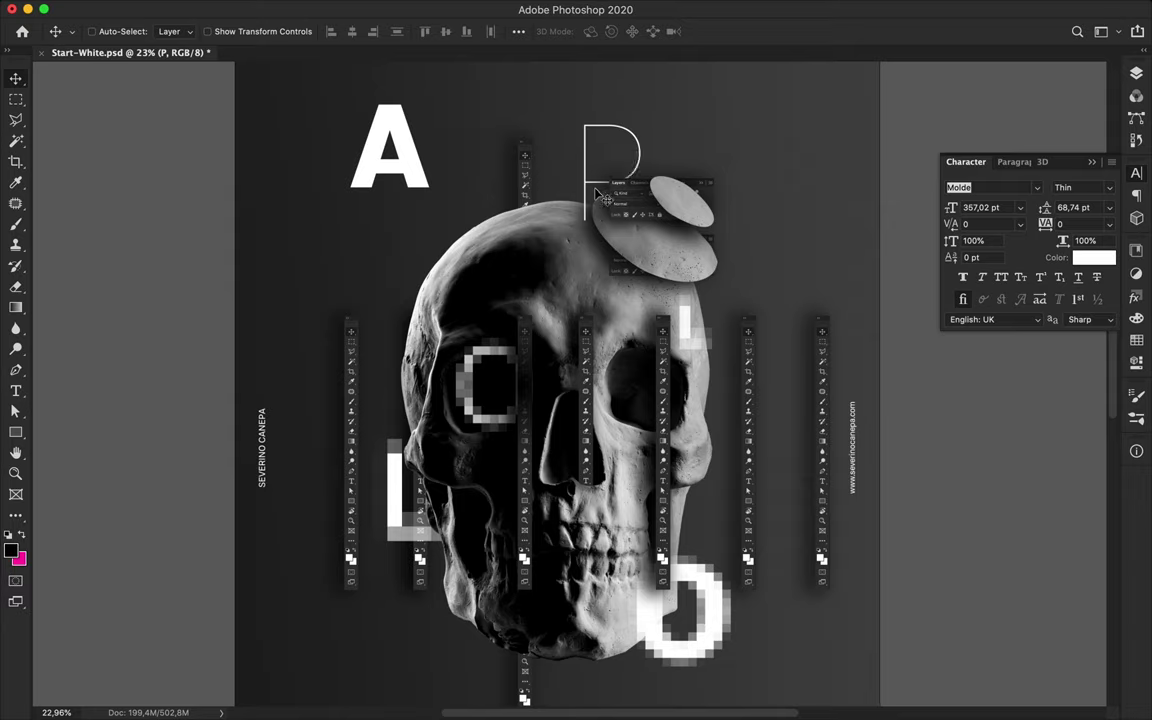
Step: Apply Mosaic to the P as a smart object and move it onto the skull top
click(374, 8)
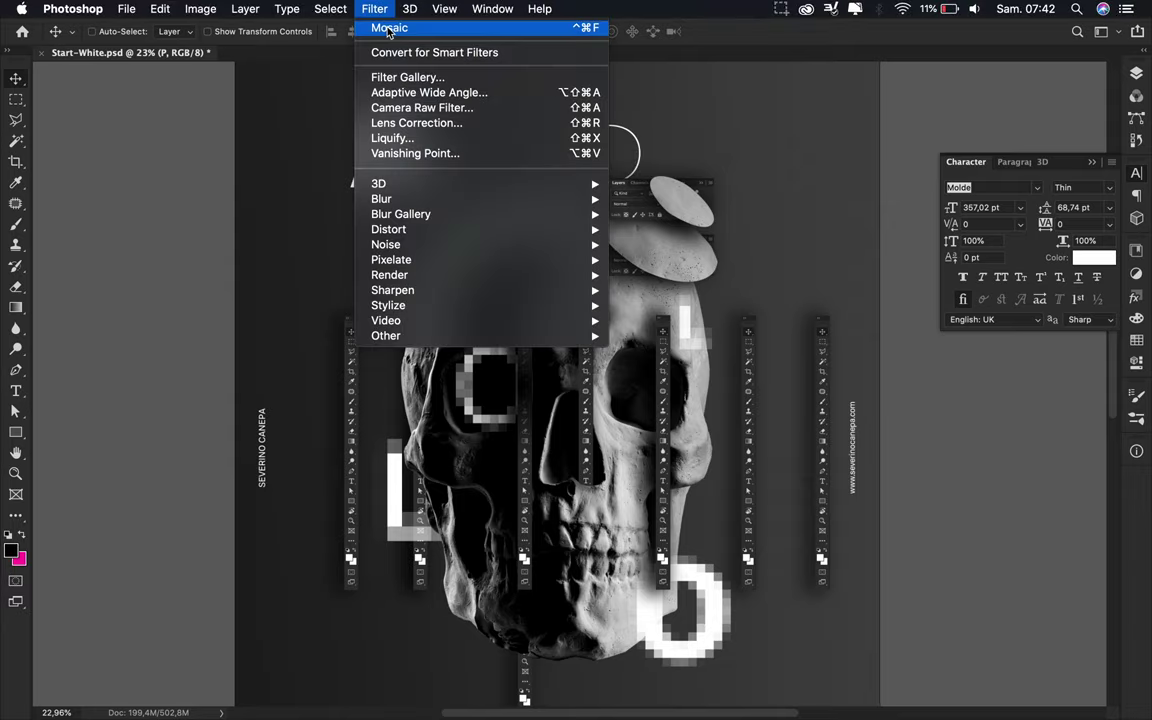
click(638, 332)
click(676, 250)
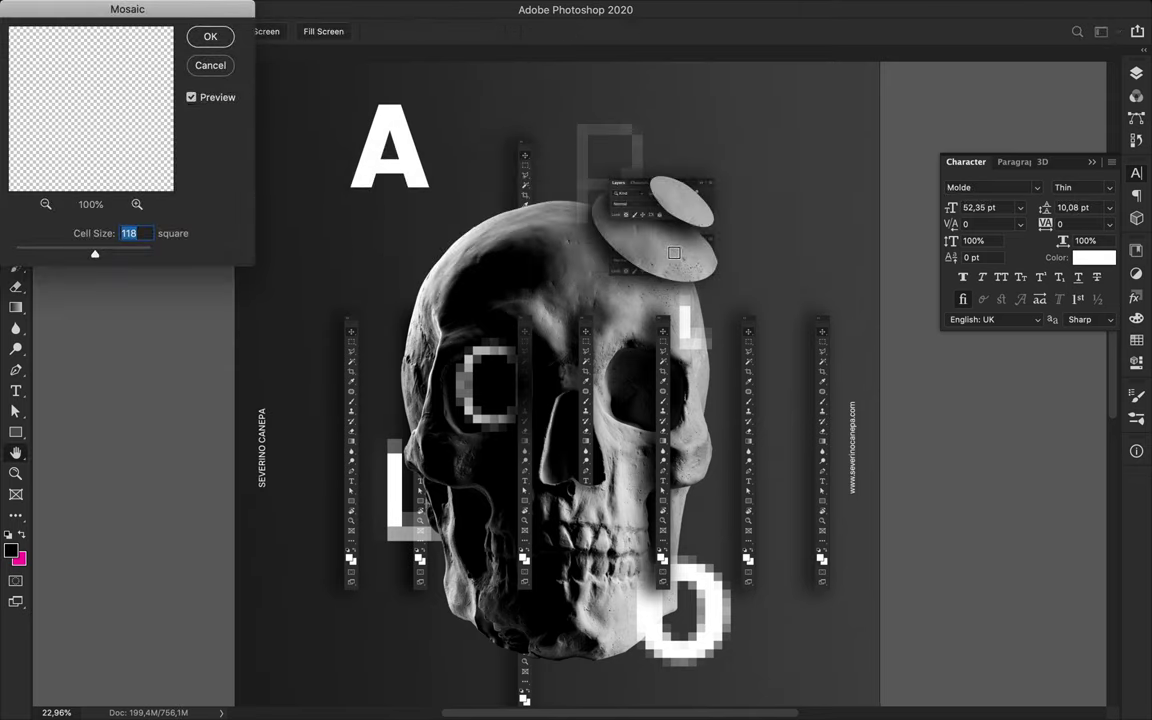
click(196, 44)
drag(551, 127, 562, 160)
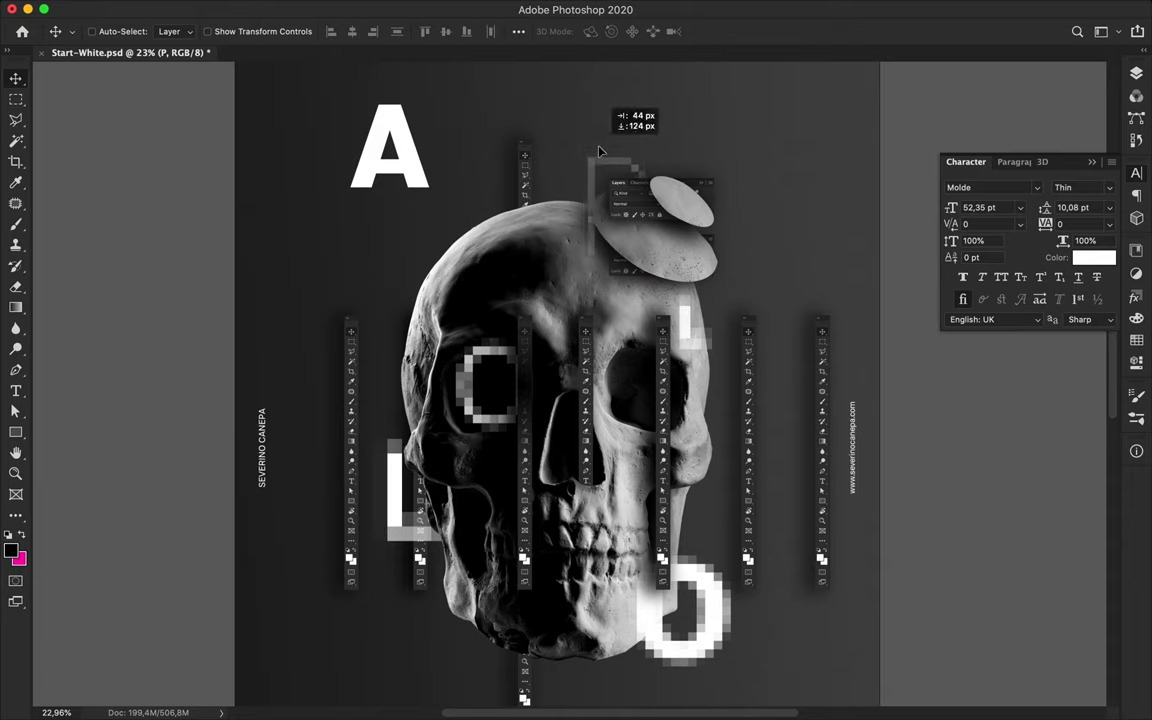
Step: Apply Mosaic with cell size 190 to the A and move it down and left
click(410, 152)
click(1136, 73)
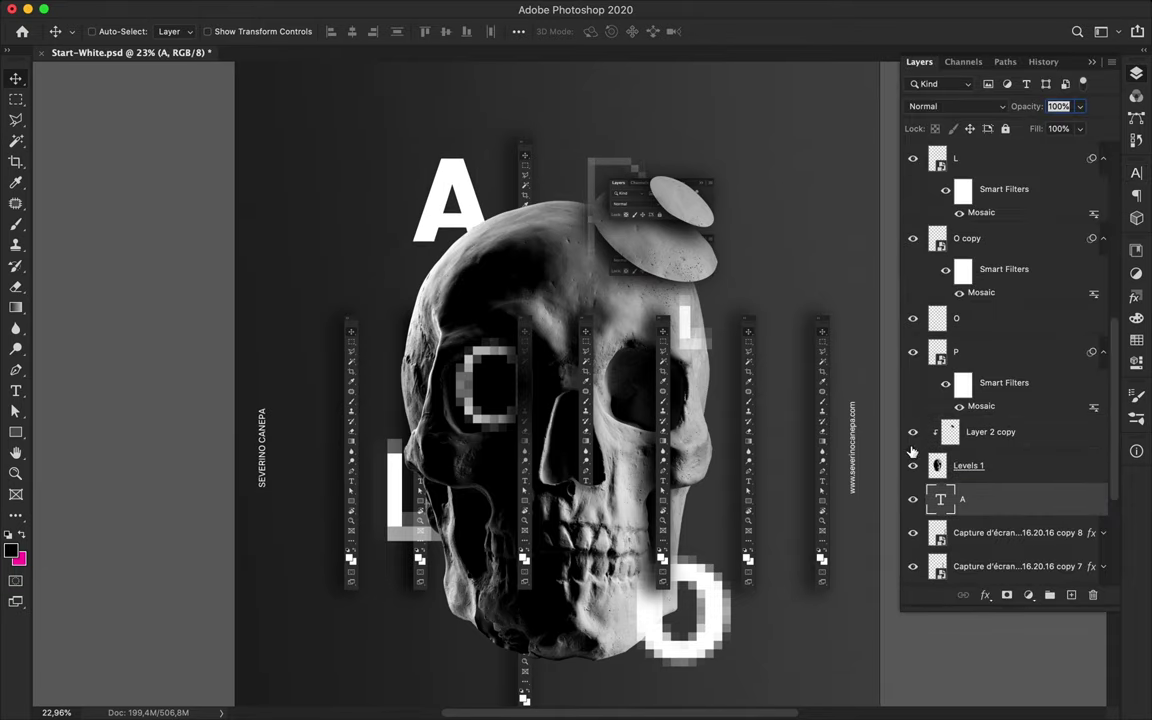
click(374, 9)
click(661, 337)
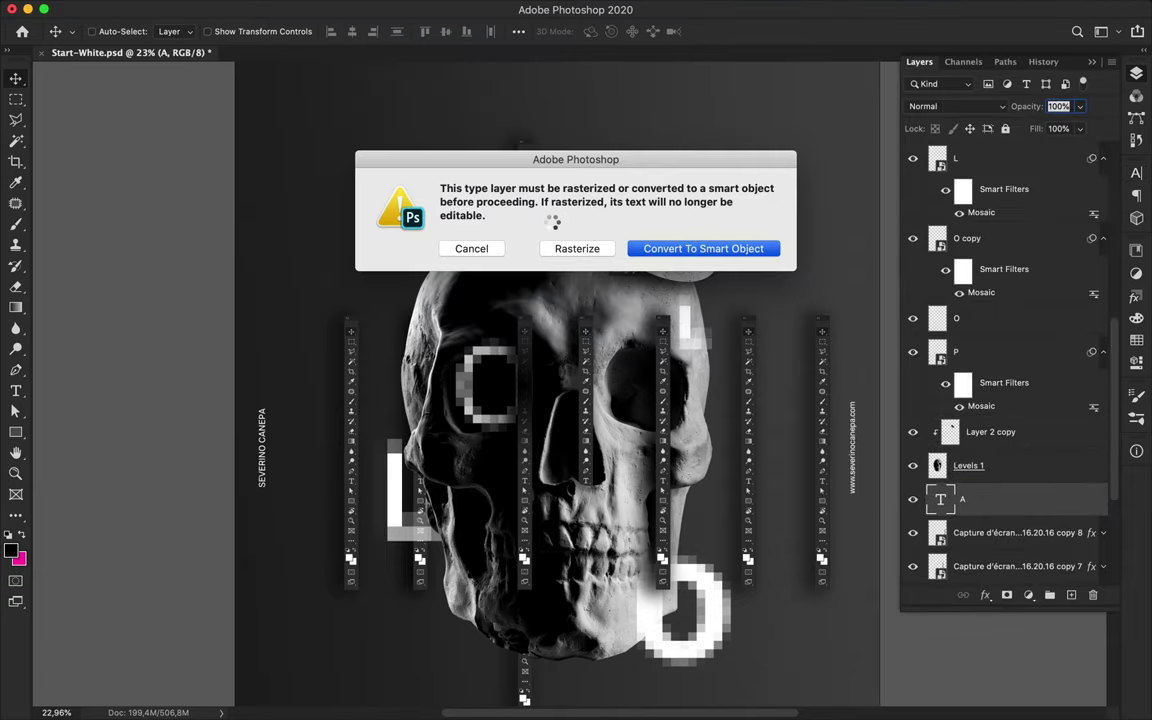
key(Return)
drag(64, 257, 145, 258)
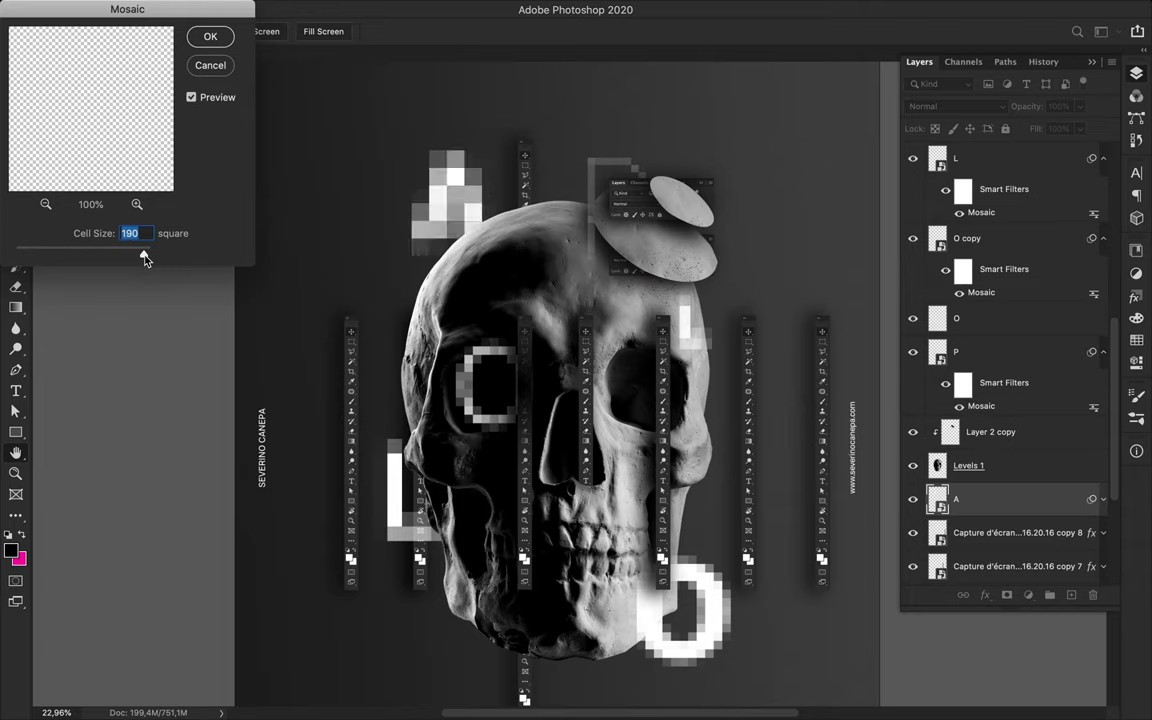
key(Return)
drag(458, 205, 430, 257)
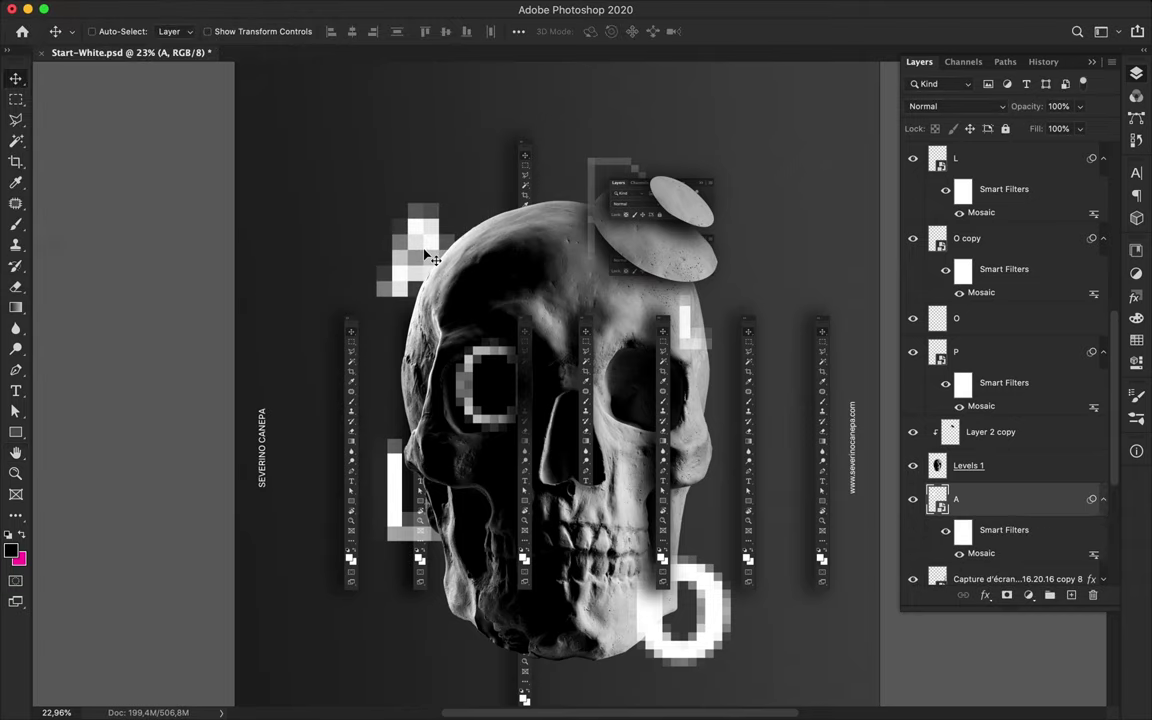
scroll(460, 300, up, 3)
scroll(490, 340, up, 3)
scroll(520, 385, up, 3)
scroll(548, 425, up, 3)
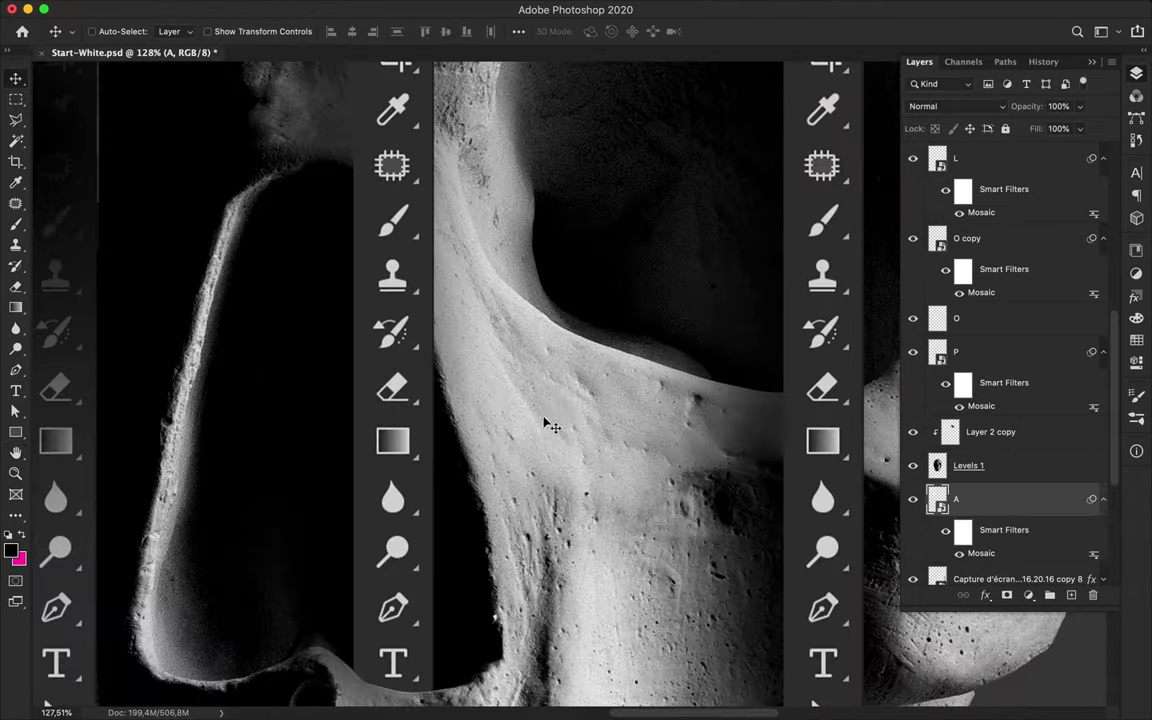
Step: Set the Pen tool to Shape mode and zoom into the skull's cheek
key(p)
click(105, 31)
click(100, 20)
scroll(573, 381, up, 2)
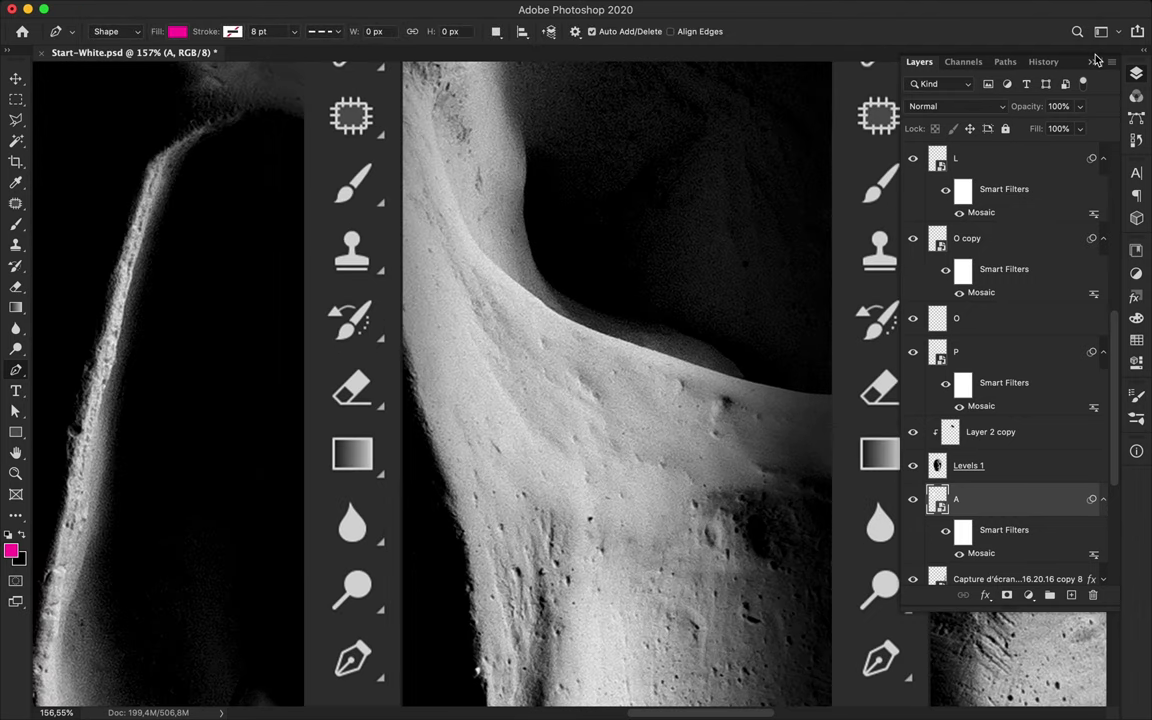
scroll(565, 370, up, 2)
scroll(565, 370, up, 1)
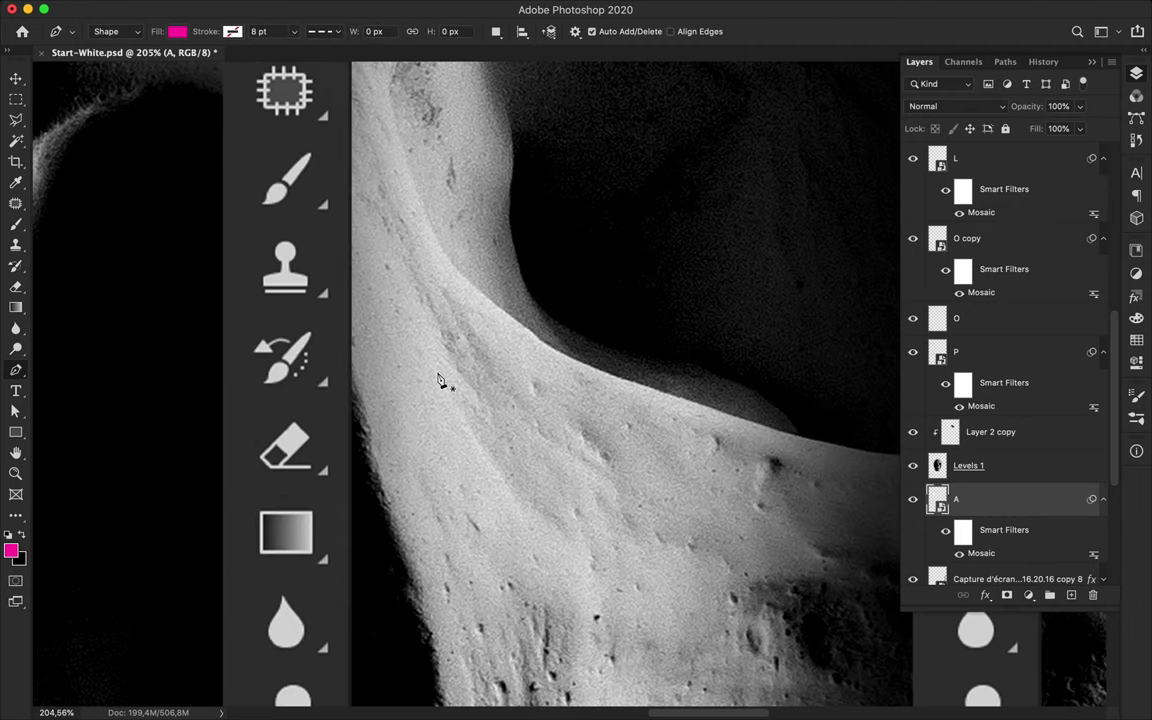
Step: Start a magenta sliver and move Shape 1 up to sit below the O
click(437, 374)
click(525, 525)
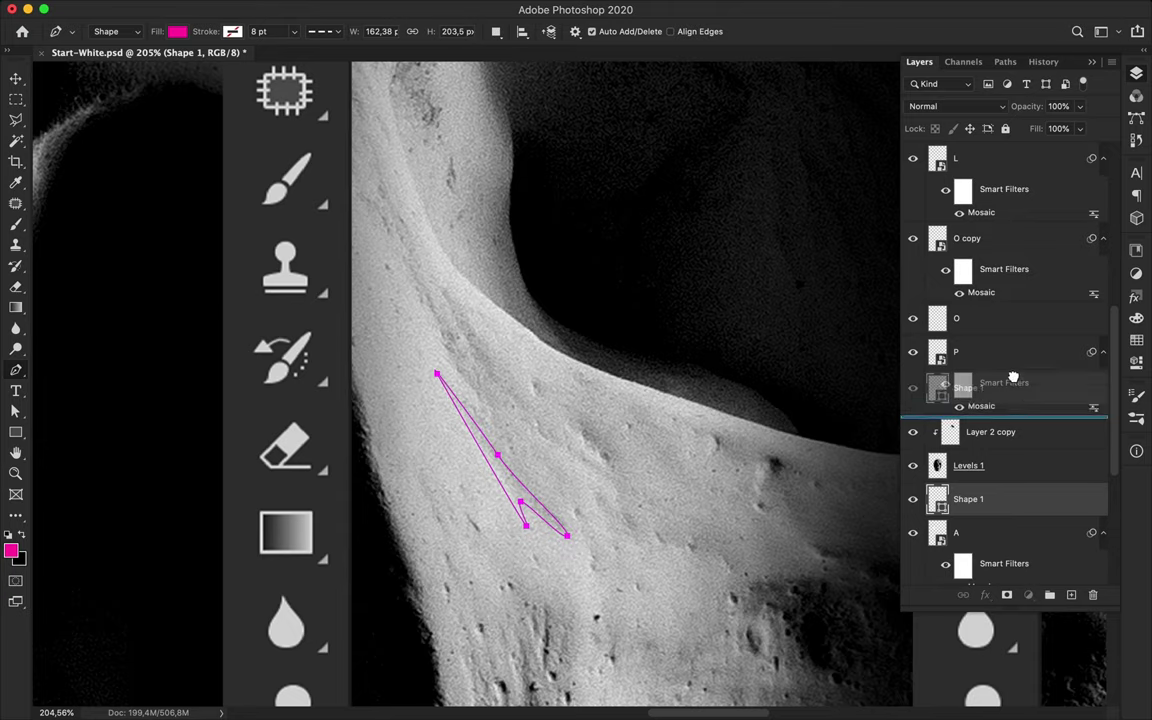
drag(968, 499, 968, 345)
scroll(665, 405, up, 1)
scroll(662, 405, down, 5)
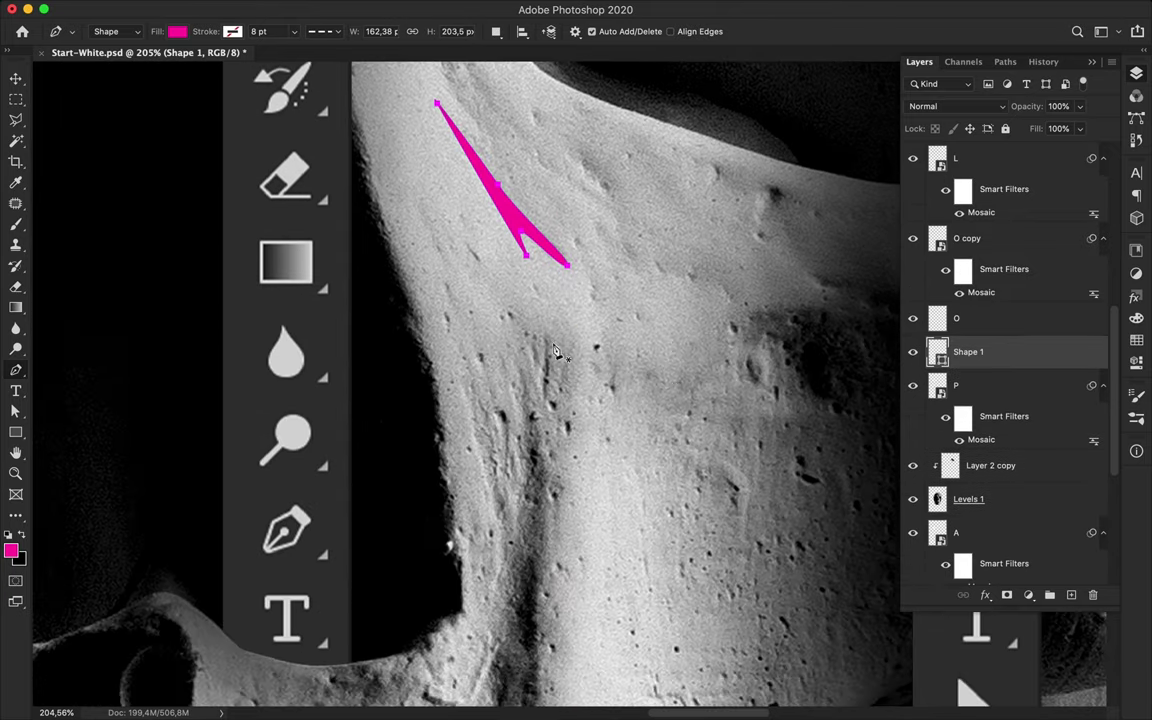
Step: Begin a second sliver and the first points of a third along the cheek crack
click(547, 337)
click(543, 365)
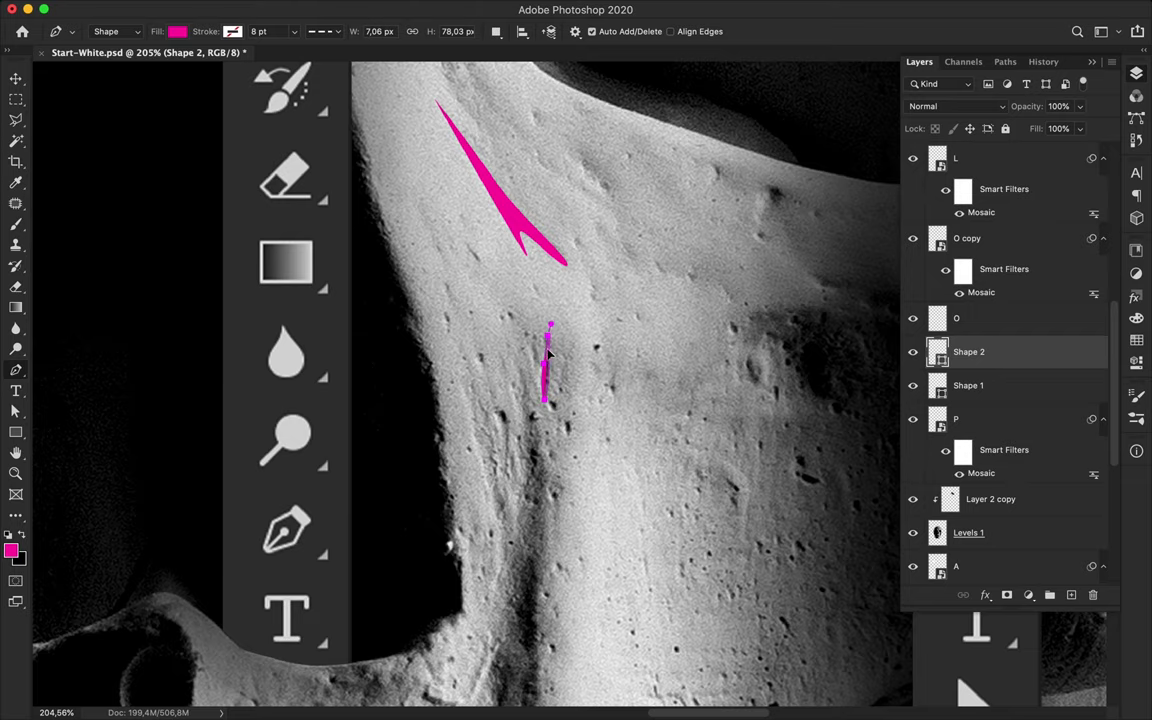
click(521, 378)
click(526, 437)
scroll(526, 437, down, 3)
click(528, 377)
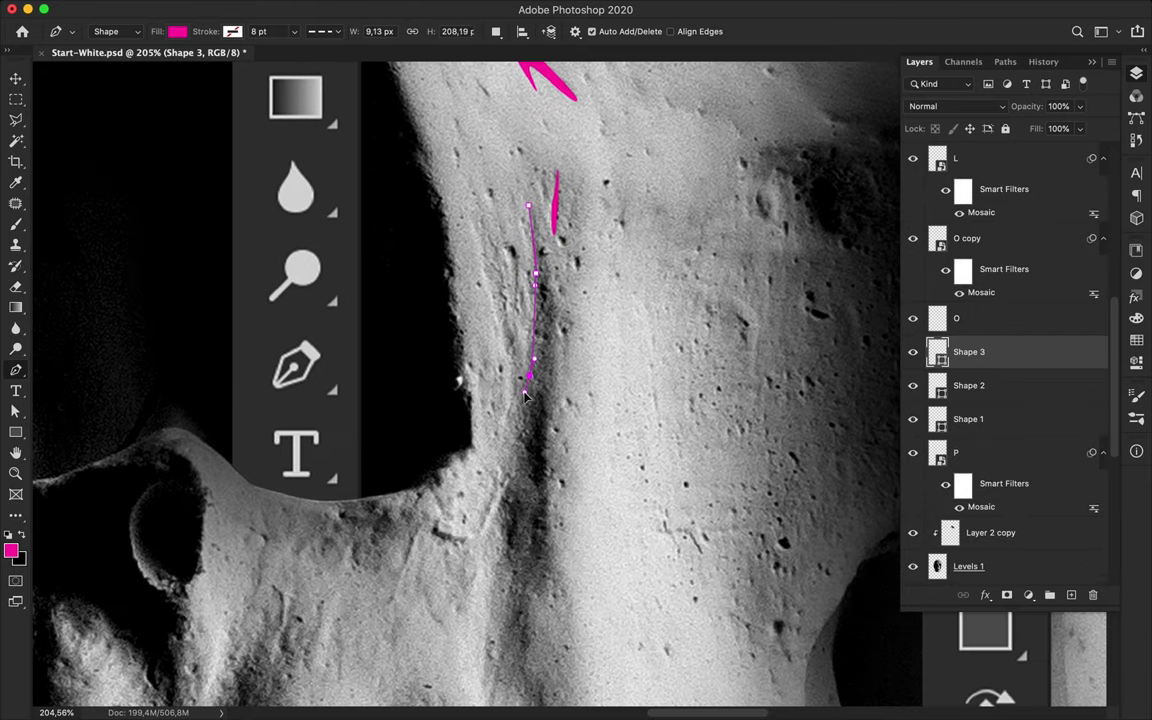
drag(480, 687, 476, 719)
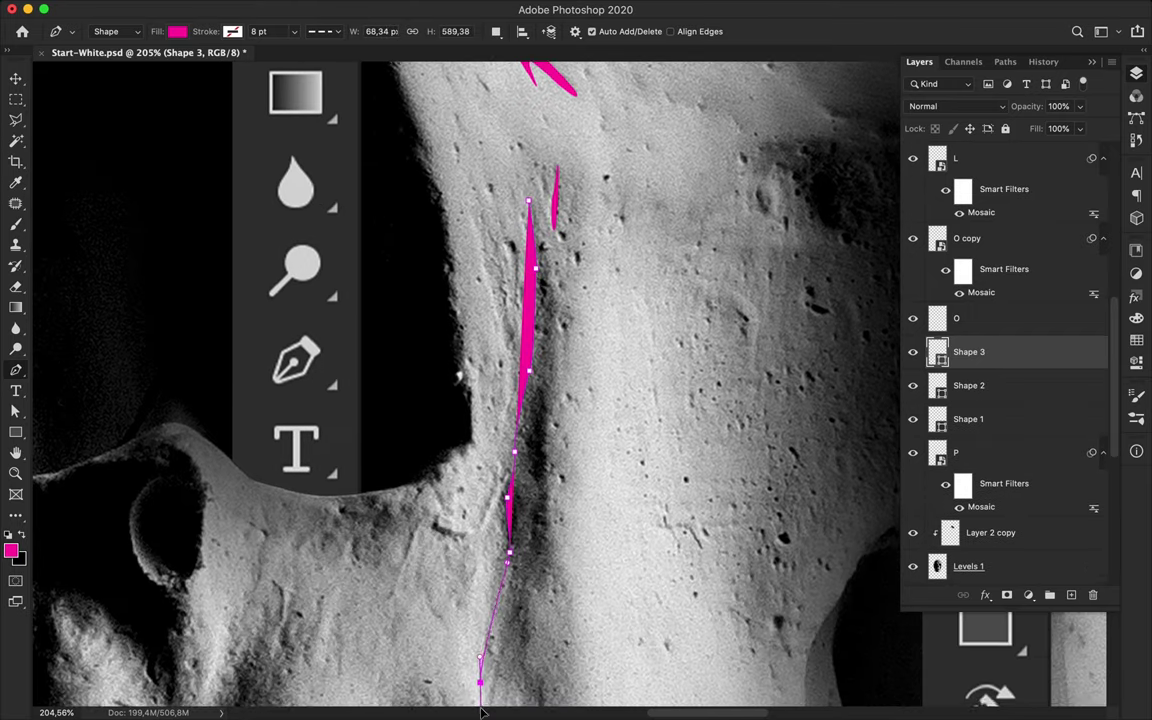
Step: Complete the large sliver with anchors along its base and right edge, closing it
scroll(481, 509, down, 2)
click(484, 511)
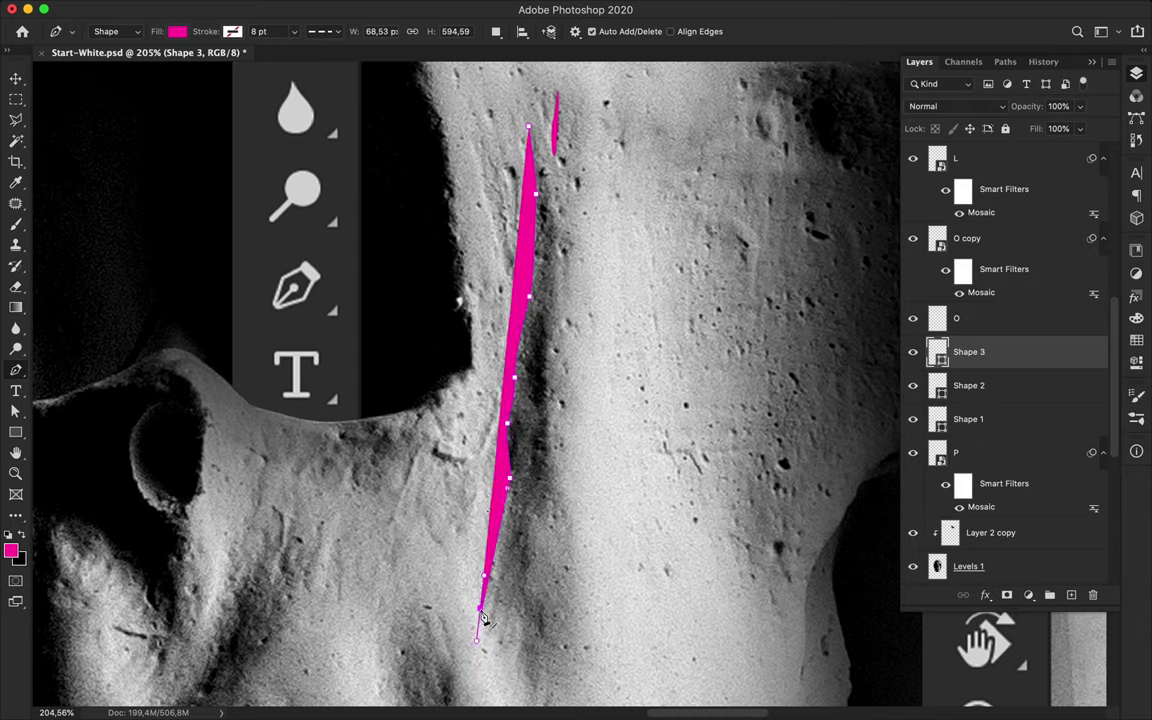
click(484, 630)
click(499, 641)
click(526, 557)
click(526, 531)
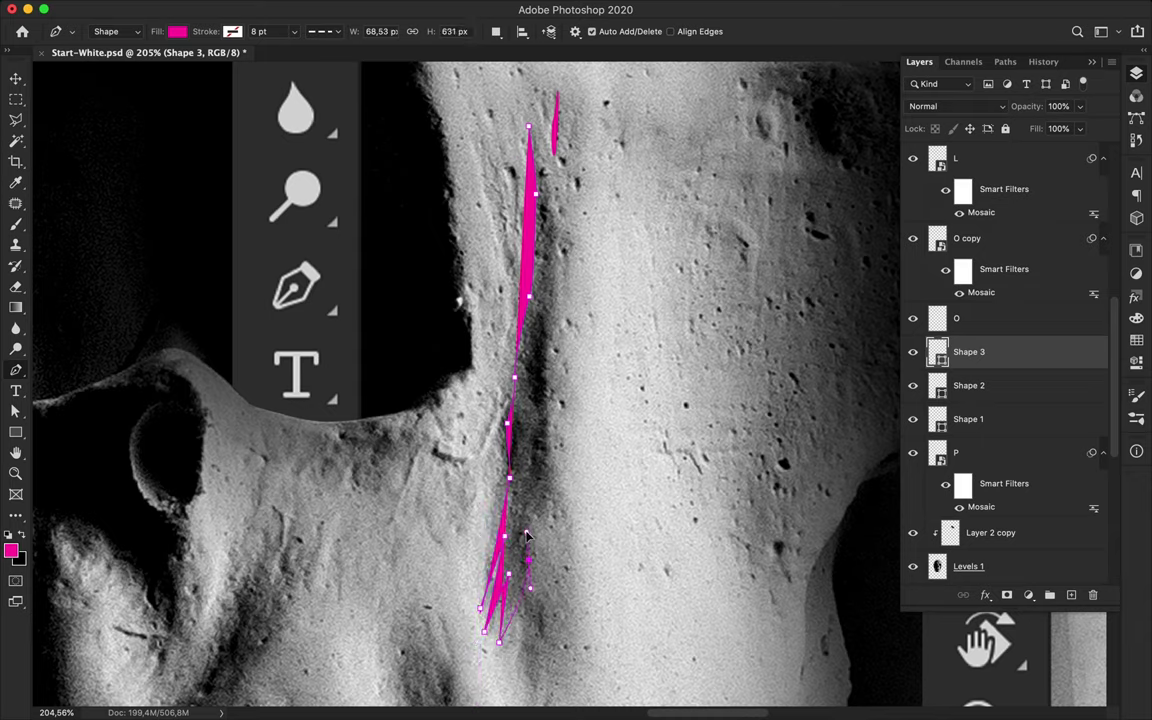
drag(540, 512, 547, 507)
click(547, 430)
click(561, 245)
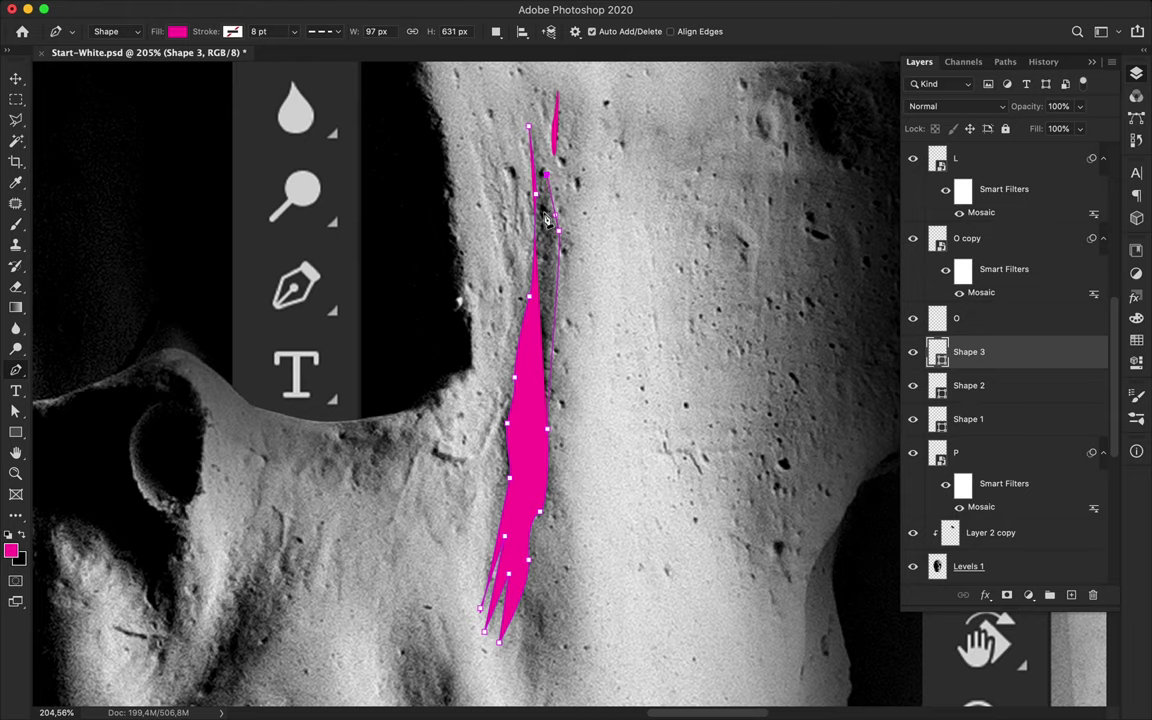
click(529, 129)
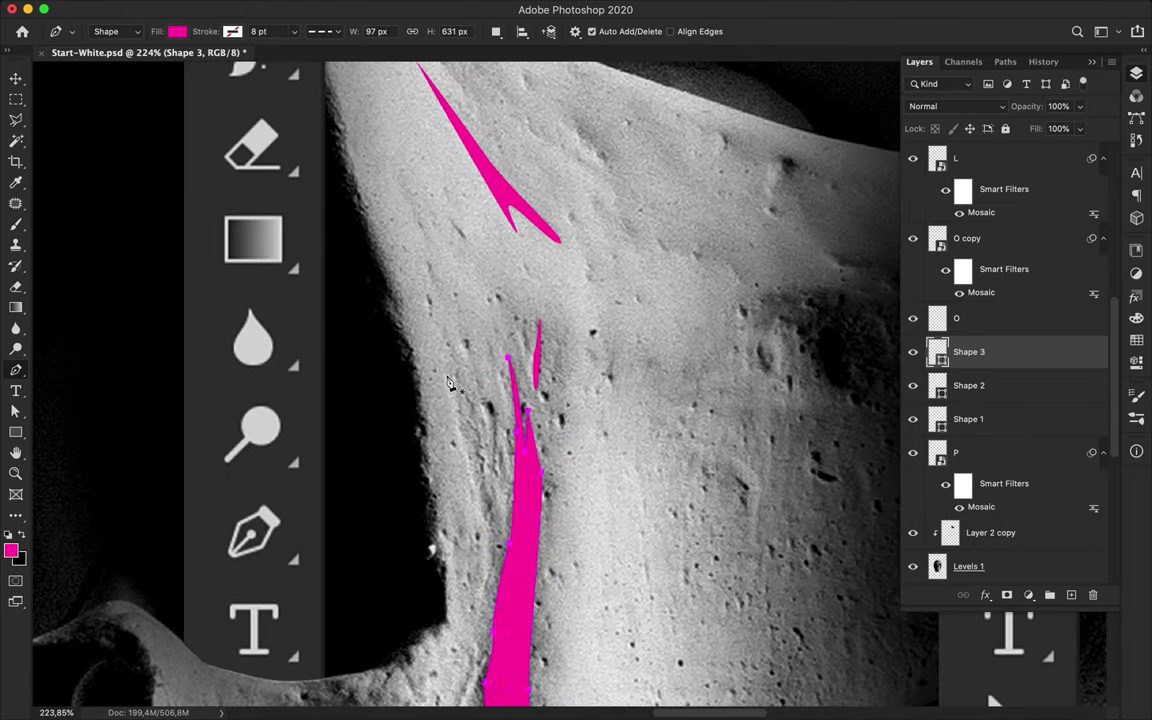
Step: Draw two more slivers, one beside the first and a small one higher up
click(442, 368)
click(461, 408)
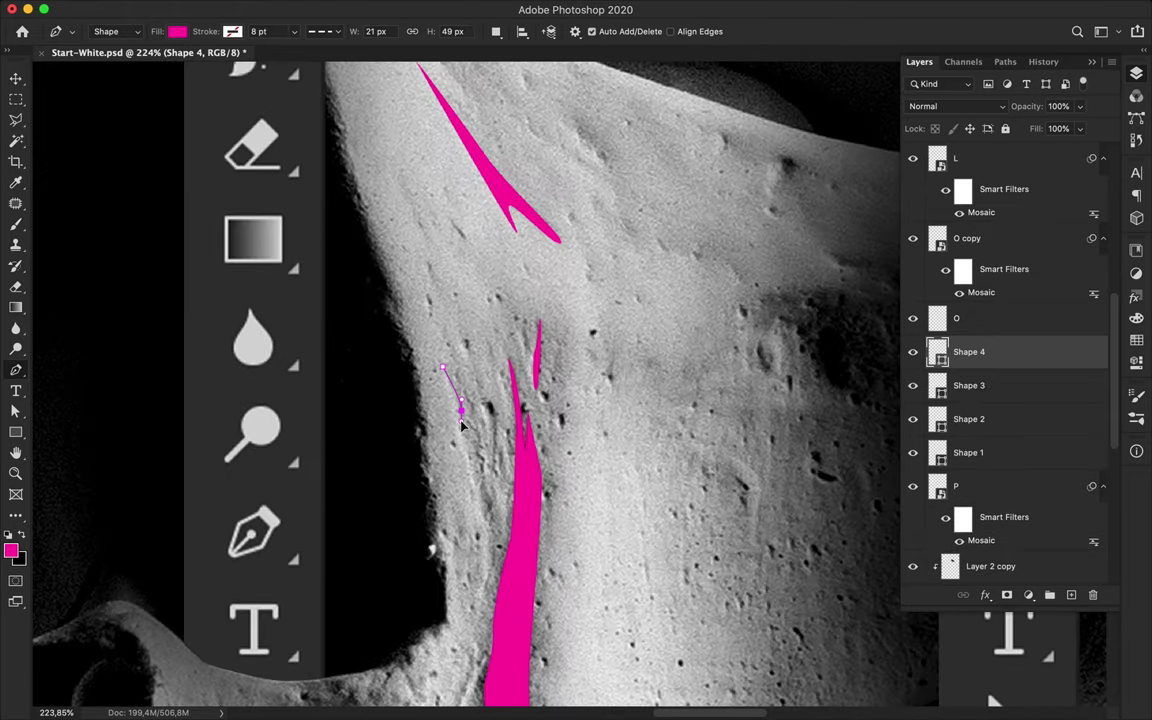
click(489, 496)
click(443, 369)
scroll(567, 383, up, 4)
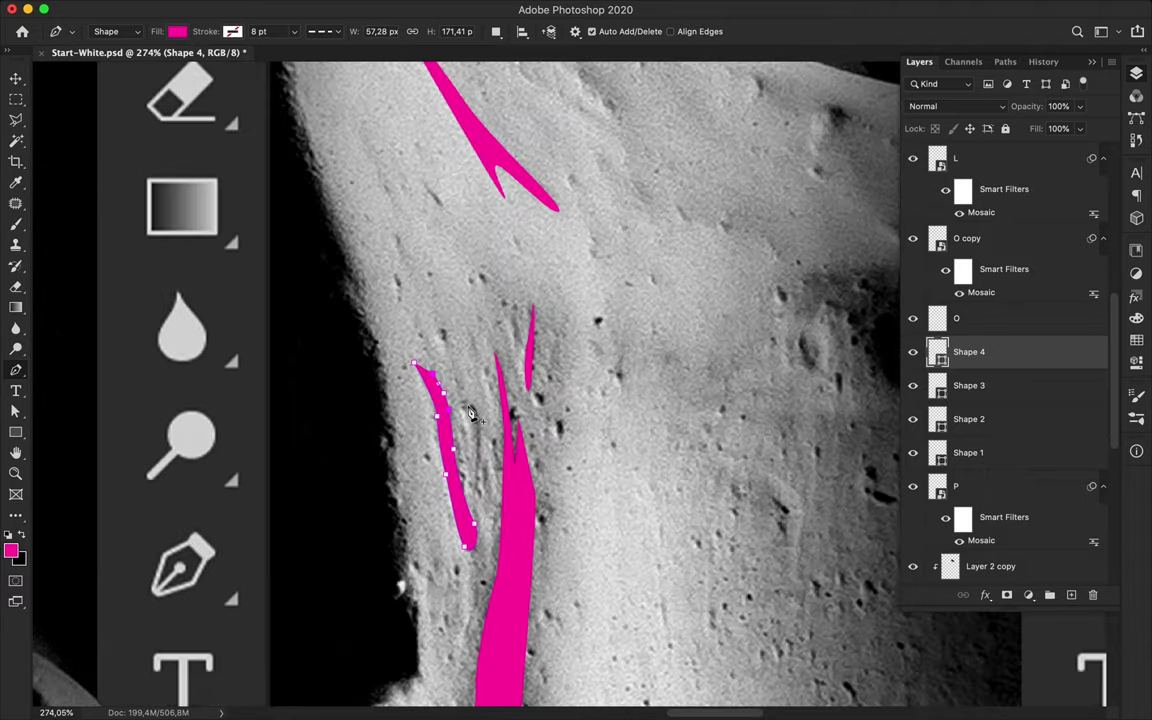
click(551, 286)
click(535, 371)
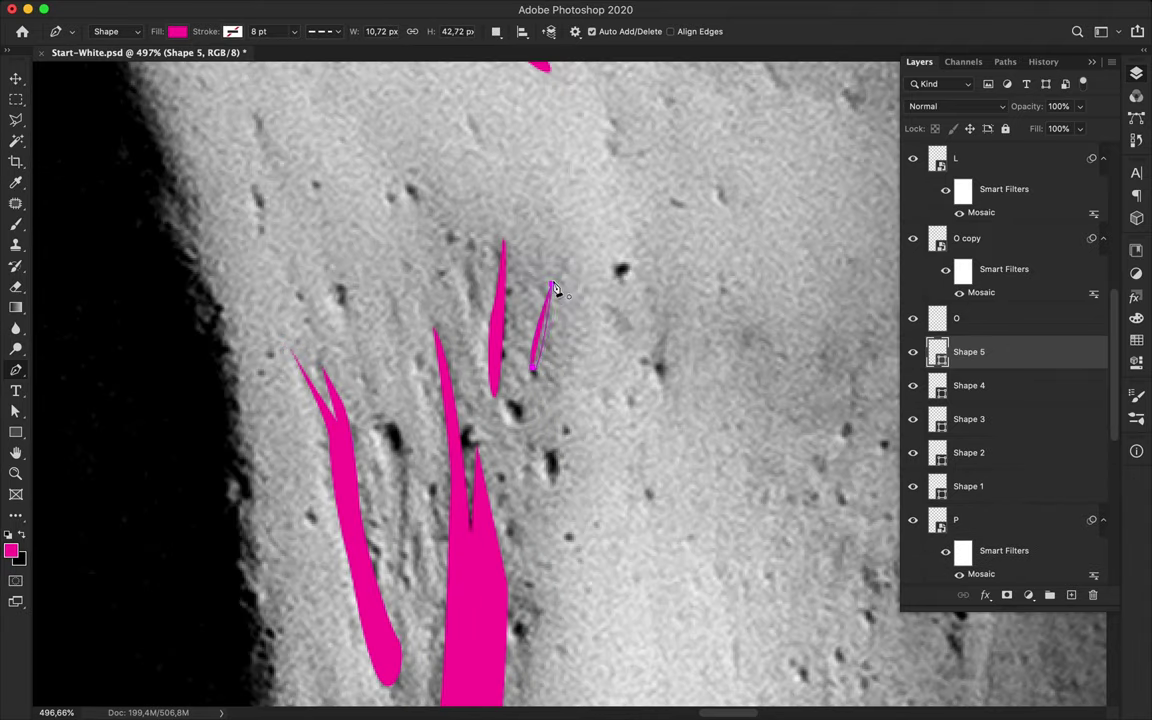
click(551, 286)
Step: Add a short lower sliver and another sliver beside the large one
click(383, 281)
scroll(579, 367, down, 2)
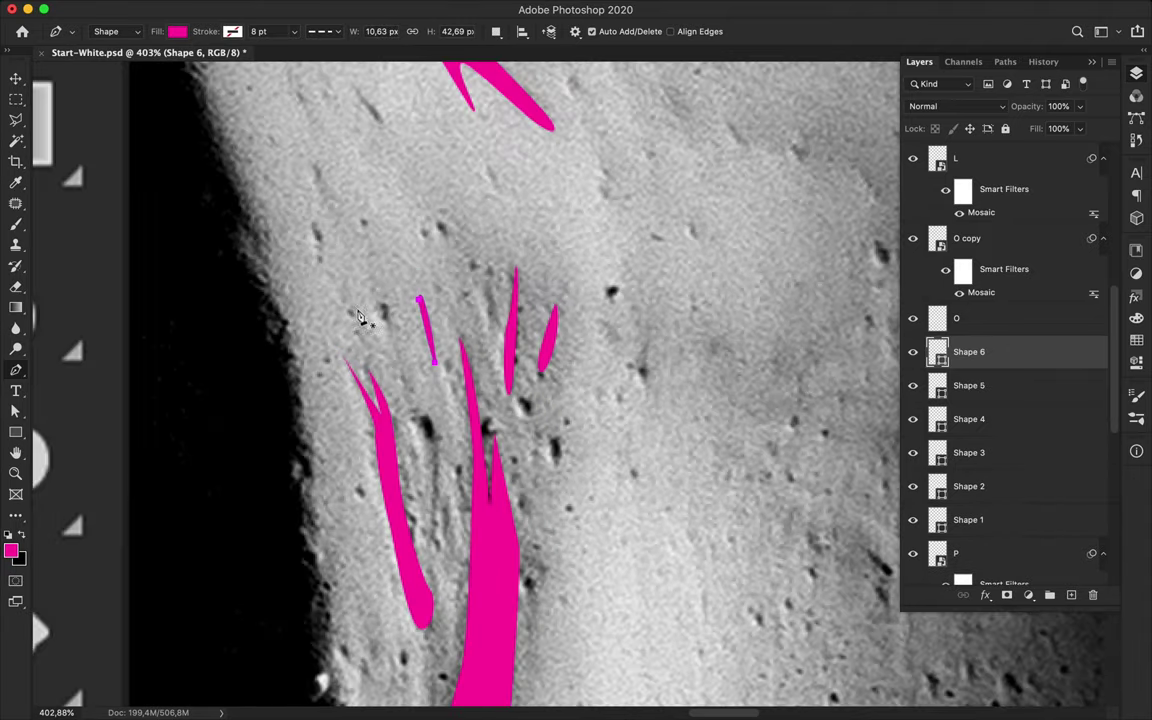
click(551, 438)
click(551, 438)
click(410, 420)
click(430, 542)
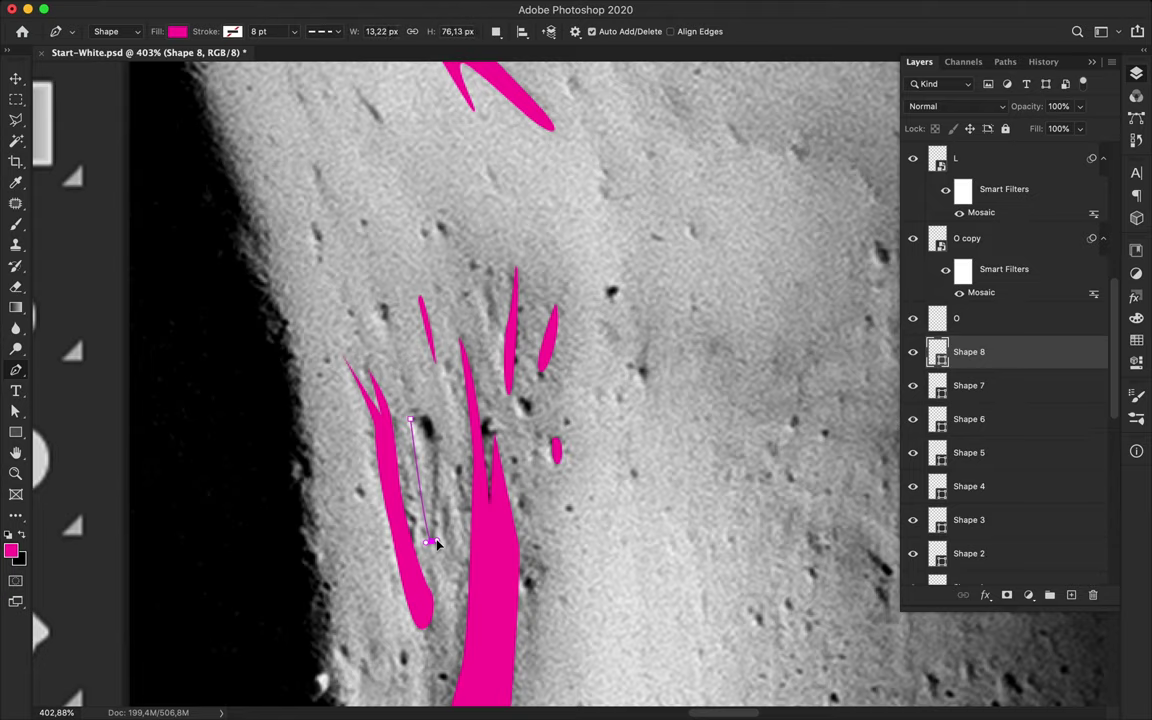
click(428, 418)
drag(410, 420, 411, 440)
Step: Add a tiny magenta fleck in the crack and start another short sliver
scroll(533, 370, down, 1)
click(519, 401)
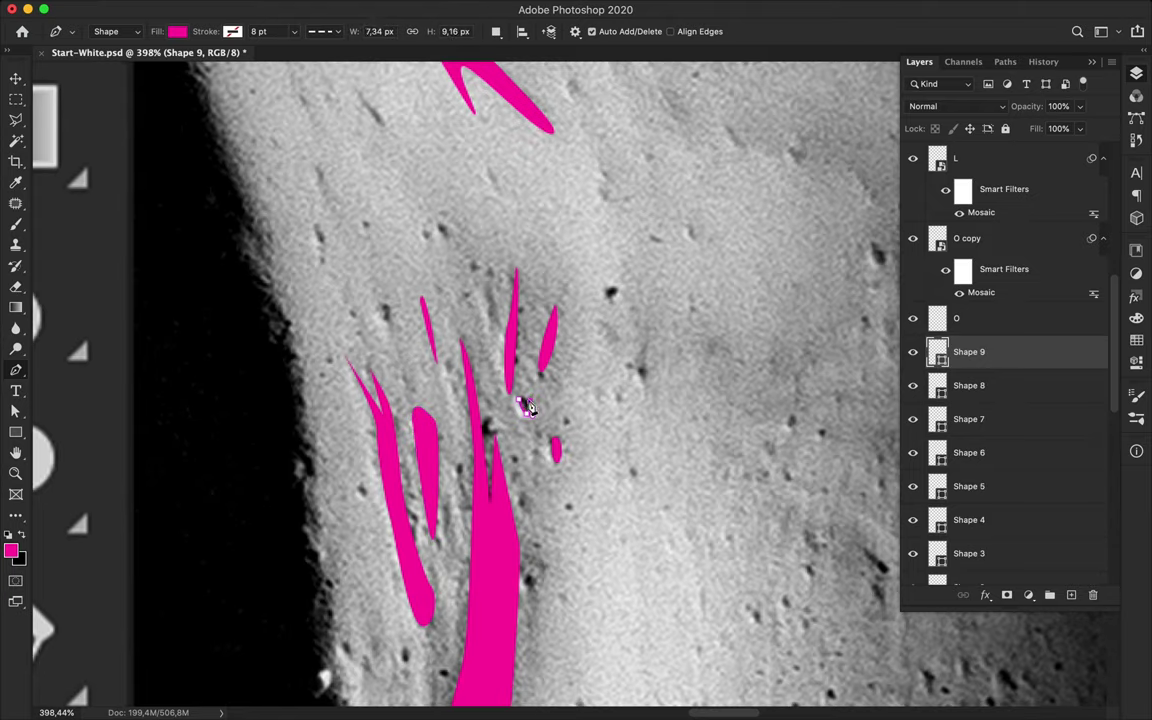
click(483, 283)
drag(484, 327, 493, 342)
Step: Fit the whole poster in view to review the slivers
key(super+0)
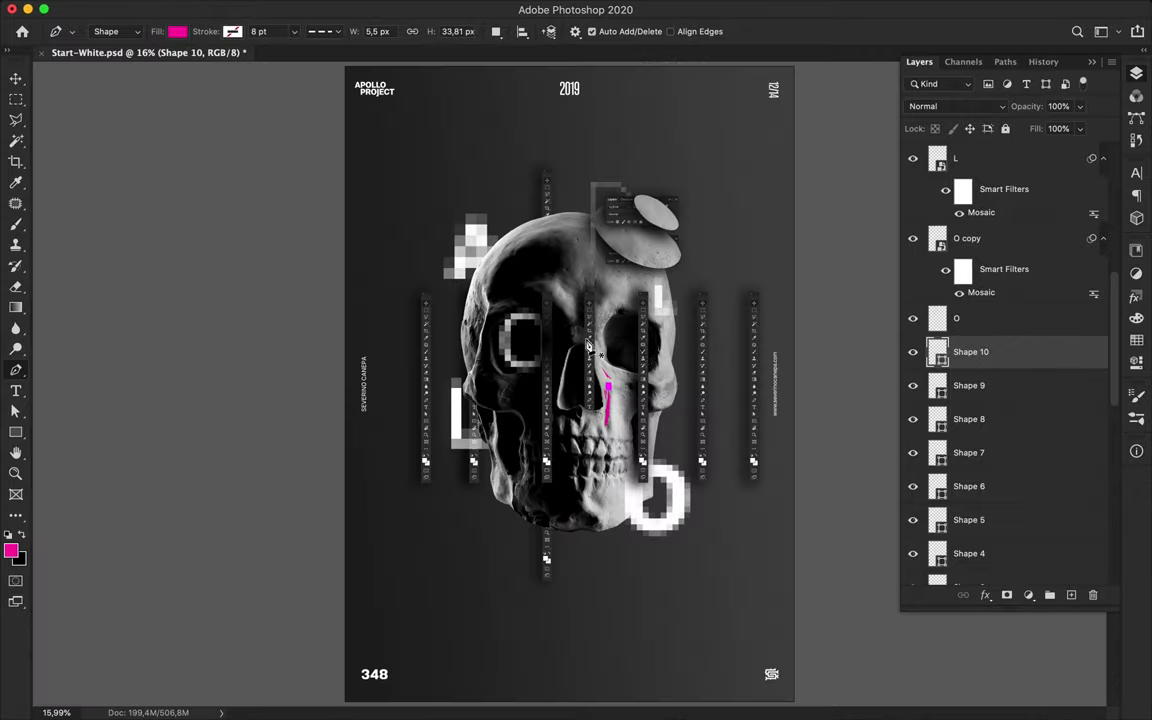
key(v)
scroll(629, 357, up, 5)
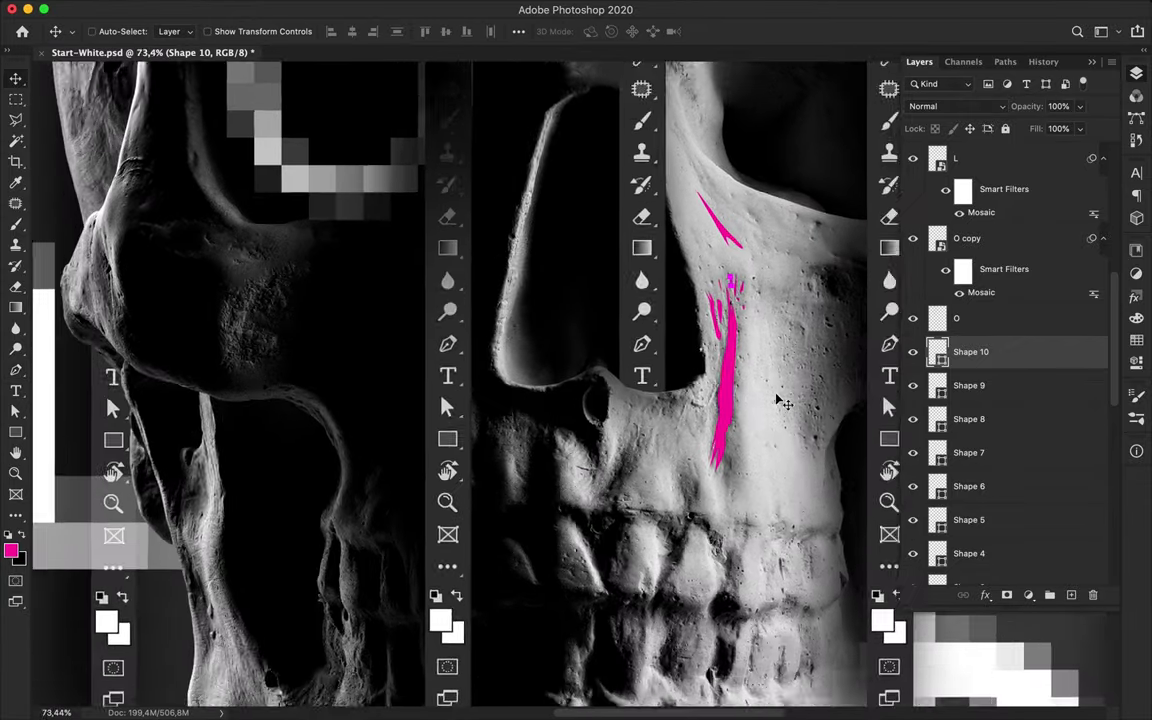
scroll(777, 399, down, 1)
scroll(565, 385, up, 4)
Step: Draw a small magenta spot (Shape 11) at the skull's nasal opening
key(p)
click(630, 455)
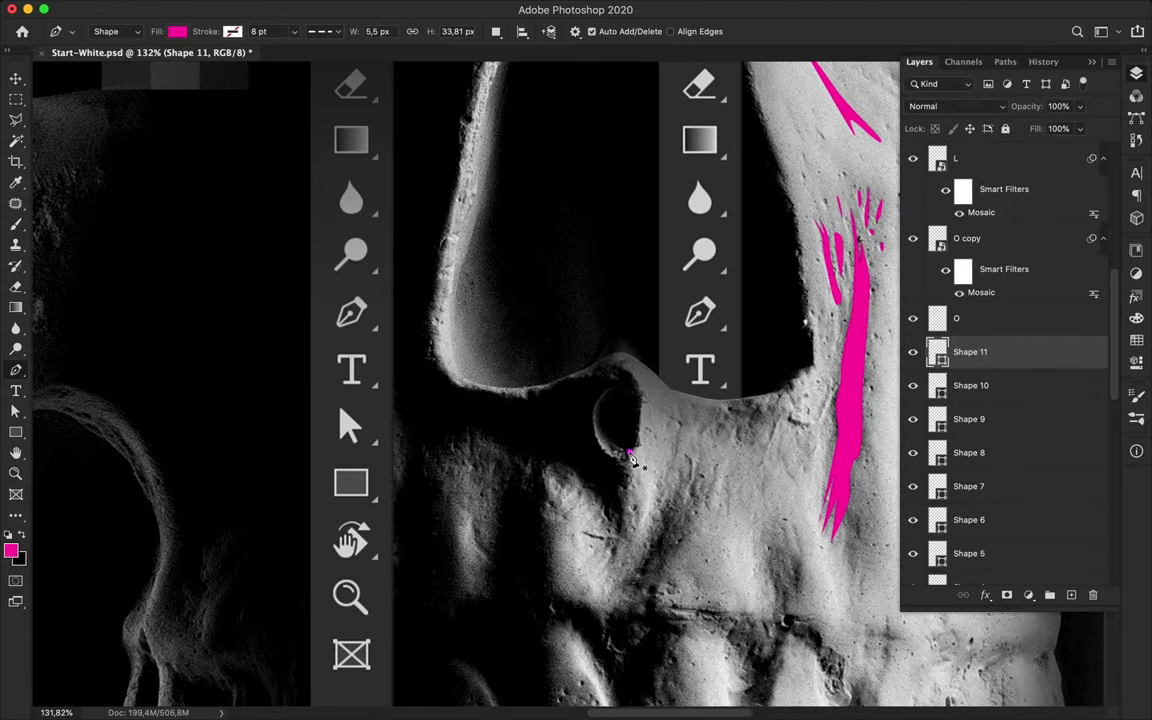
click(641, 402)
click(630, 452)
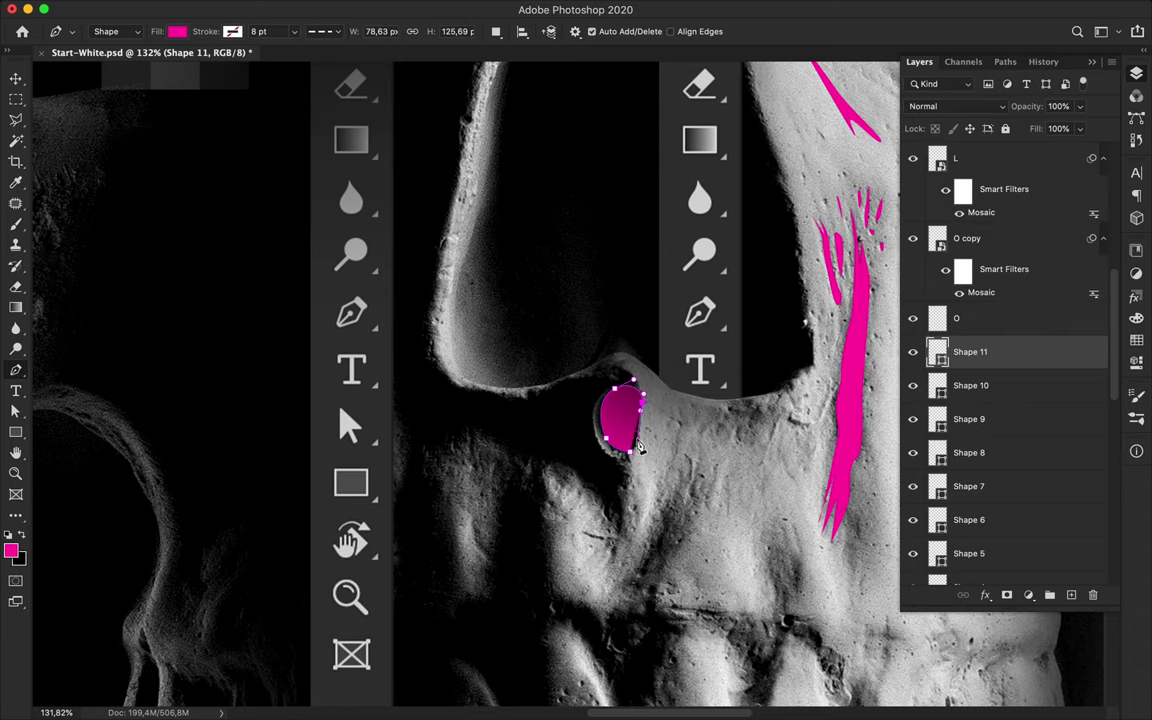
key(v)
scroll(685, 408, down, 1)
scroll(670, 420, down, 4)
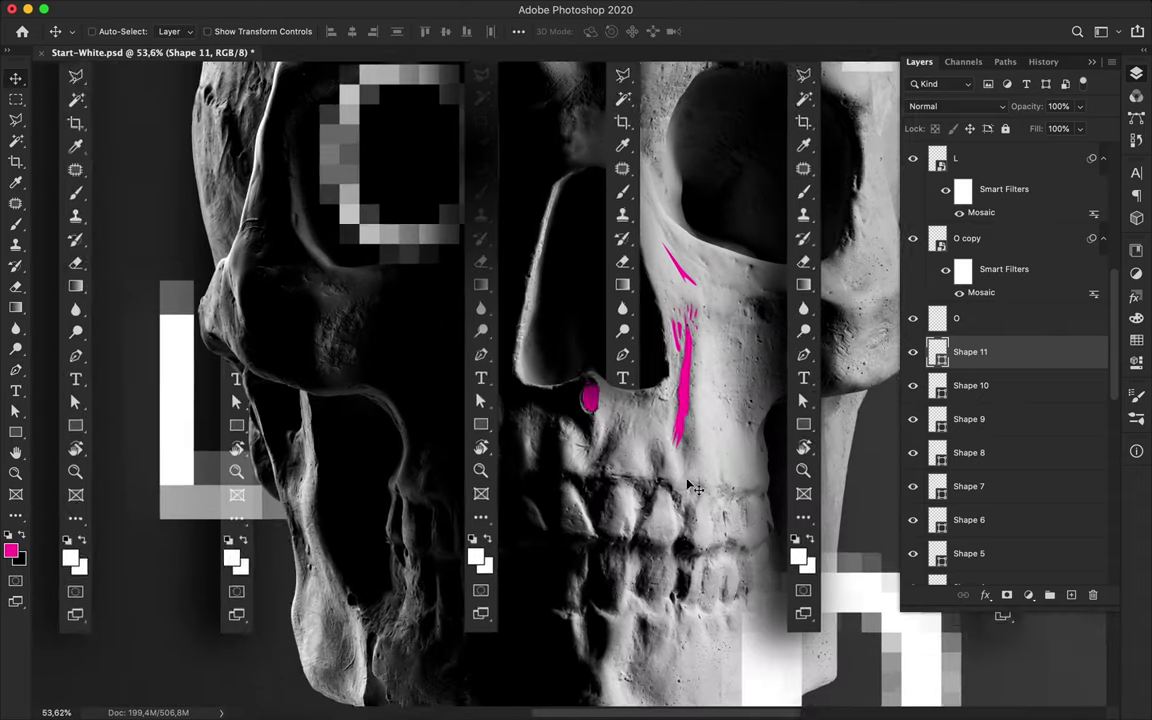
scroll(650, 438, down, 4)
scroll(585, 400, up, 3)
key(alt+comma)
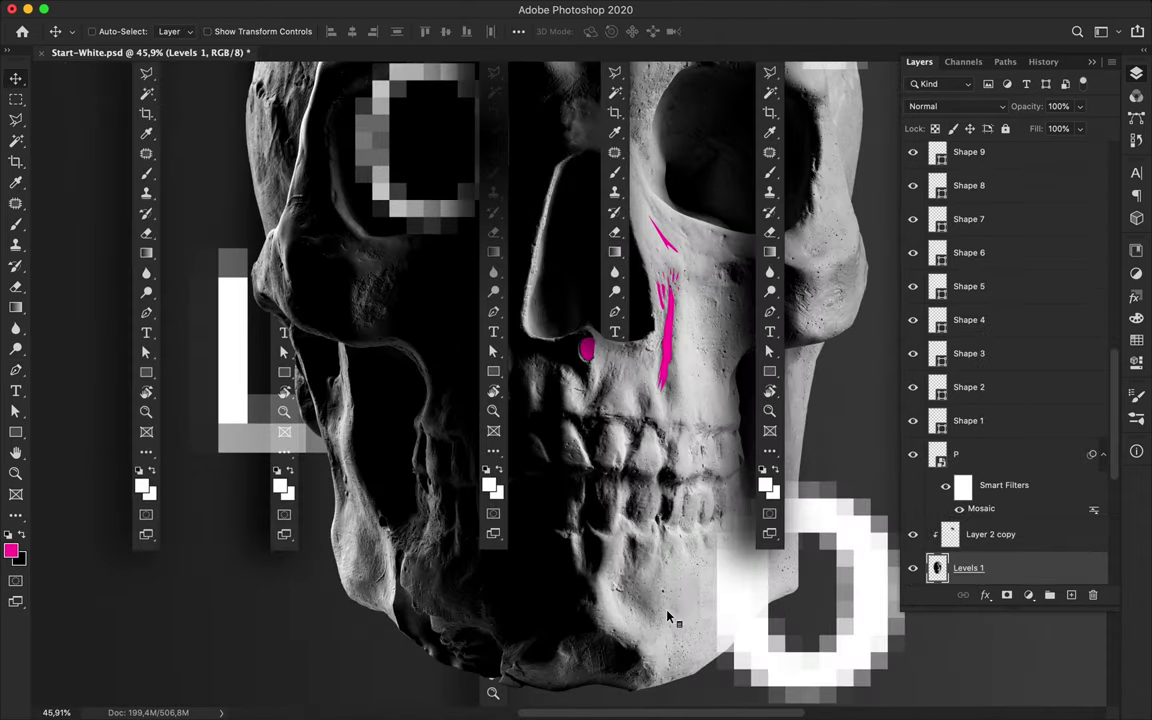
Step: Draw an oval path on the jaw in Path mode and make it a selection
key(p)
click(110, 31)
click(122, 42)
drag(648, 592, 648, 550)
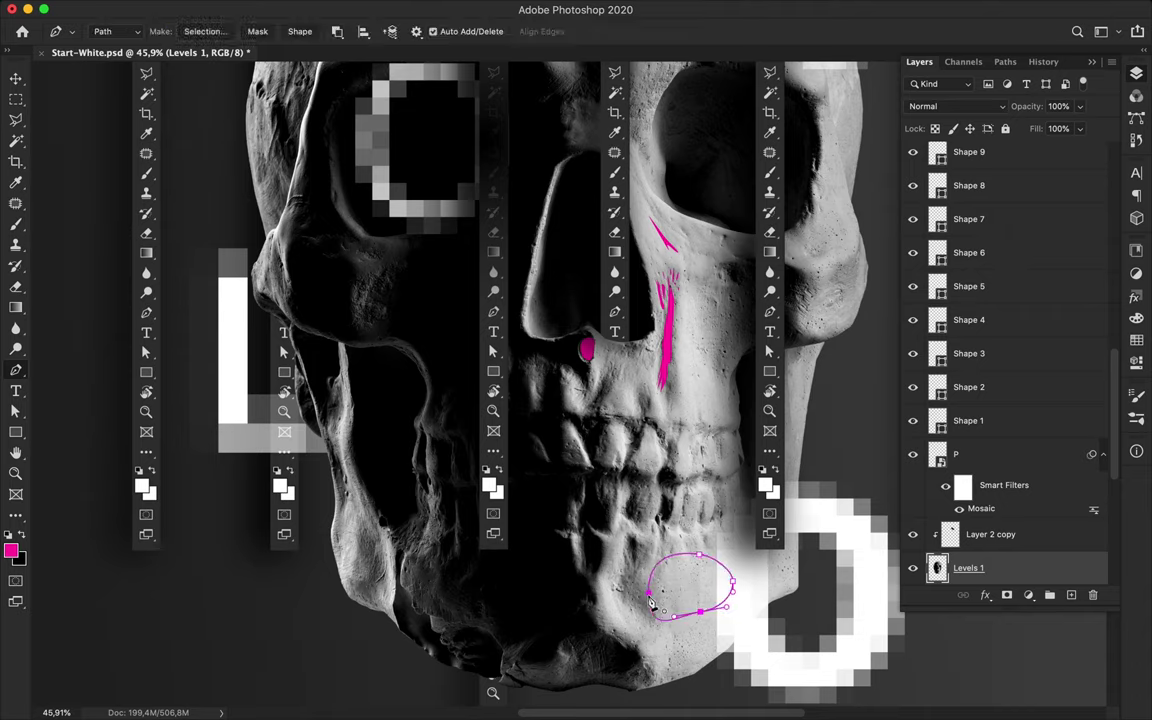
key(a)
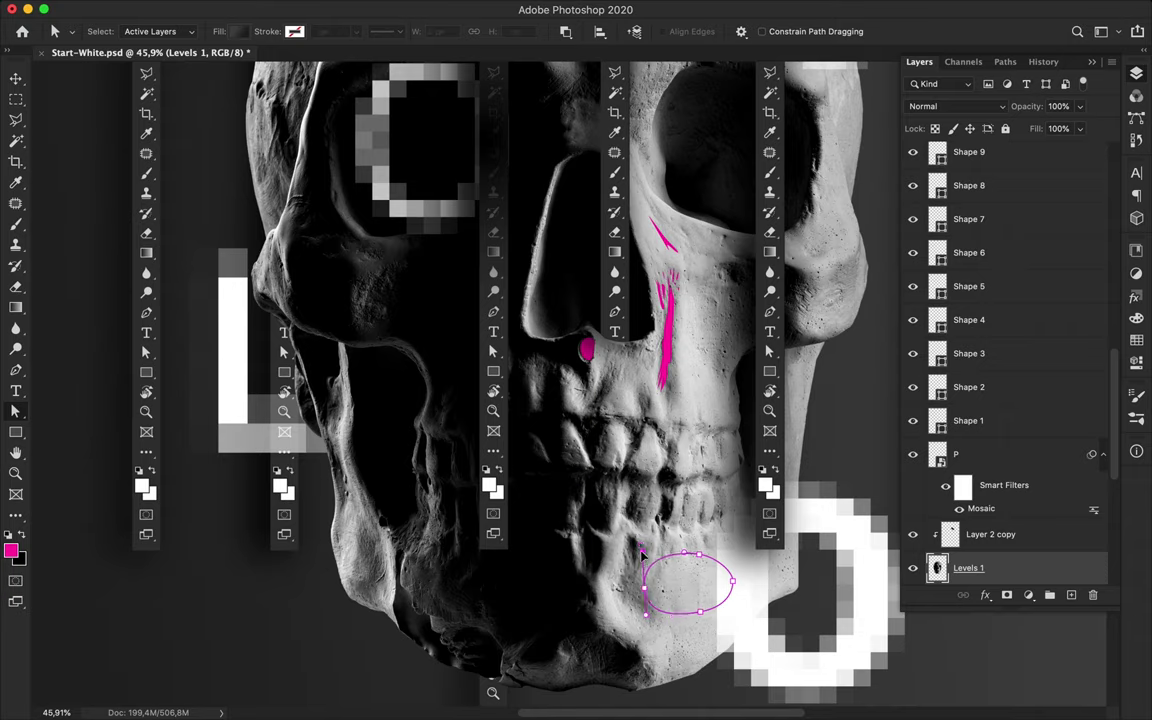
key(p)
click(196, 31)
key(Return)
click(1071, 595)
Step: Move Layer 7 near the top and tilt the oval −15° over the jaw
drag(987, 440, 985, 160)
key(v)
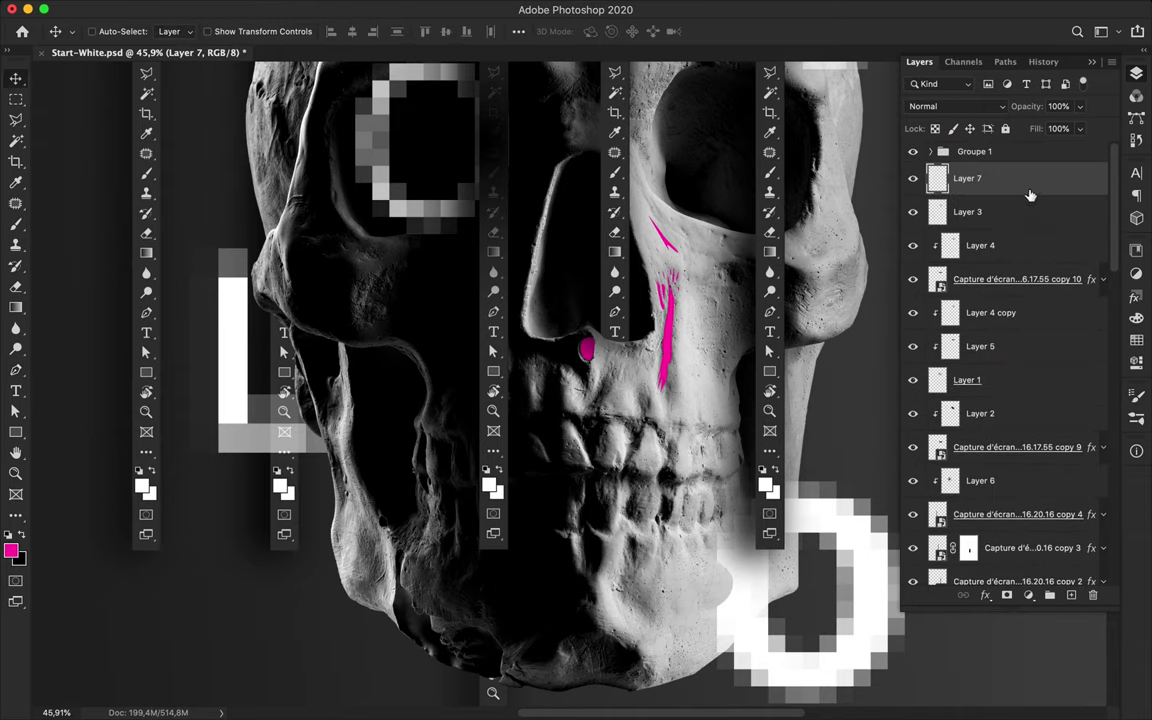
drag(737, 592, 720, 588)
key(ctrl+t)
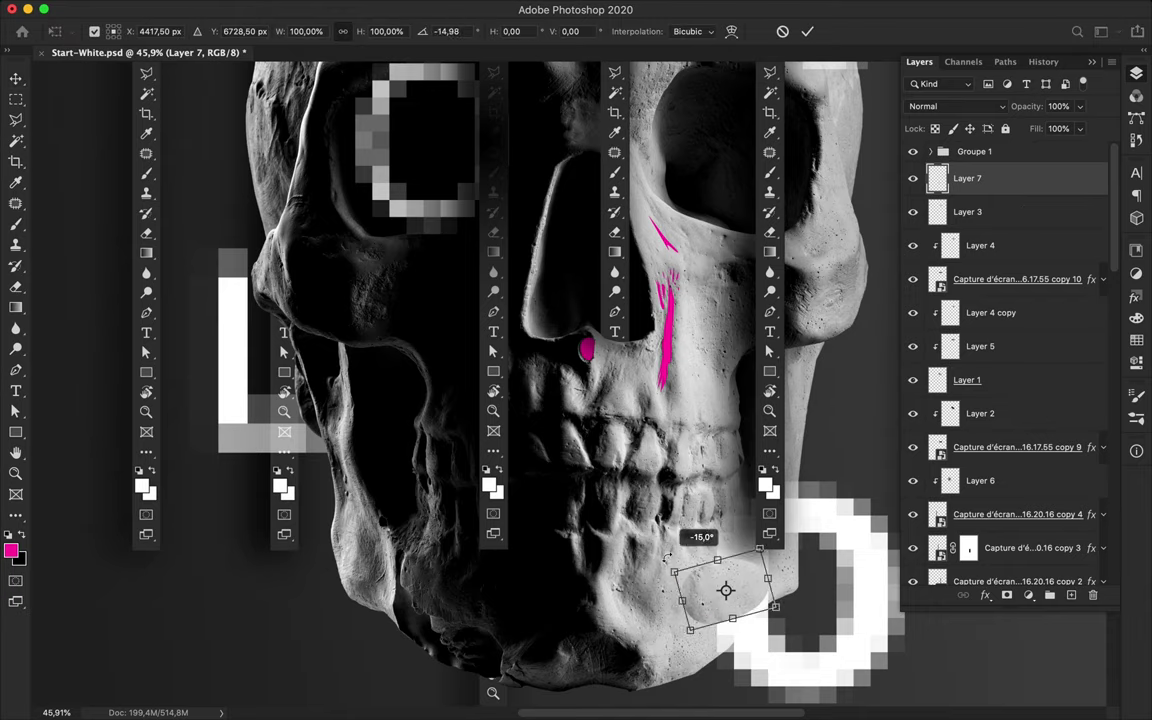
key(Return)
Step: Paint grainy strokes inside the oval's outline on new Layer 8 beneath it
key(ctrl+shift+alt+n)
ctrl+click(937, 178)
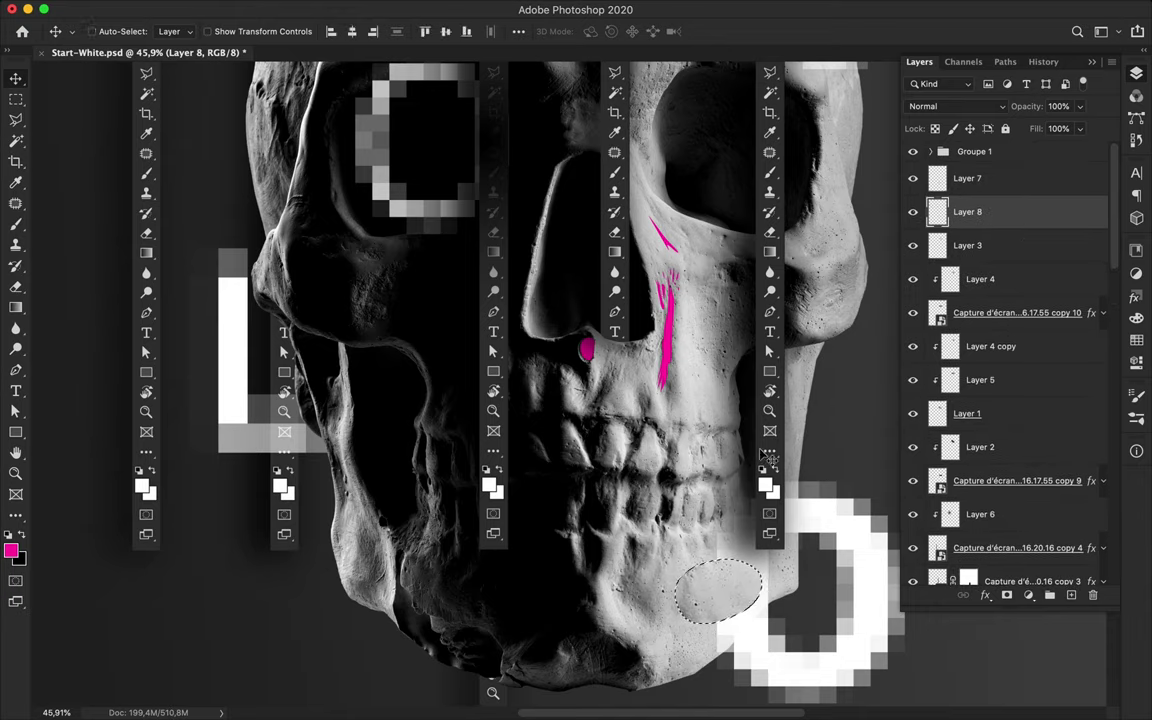
key(b)
drag(650, 520, 705, 640)
key(m)
click(553, 586)
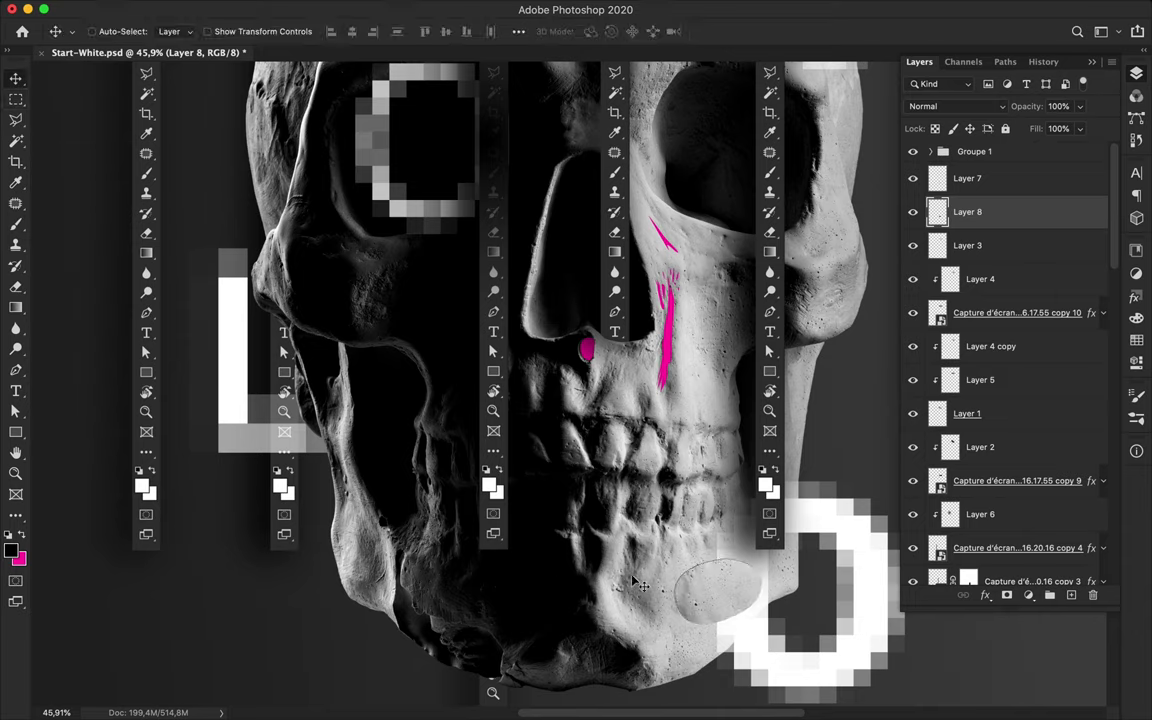
key(v)
Step: Apply a Gaussian Blur to the painted strokes
click(374, 8)
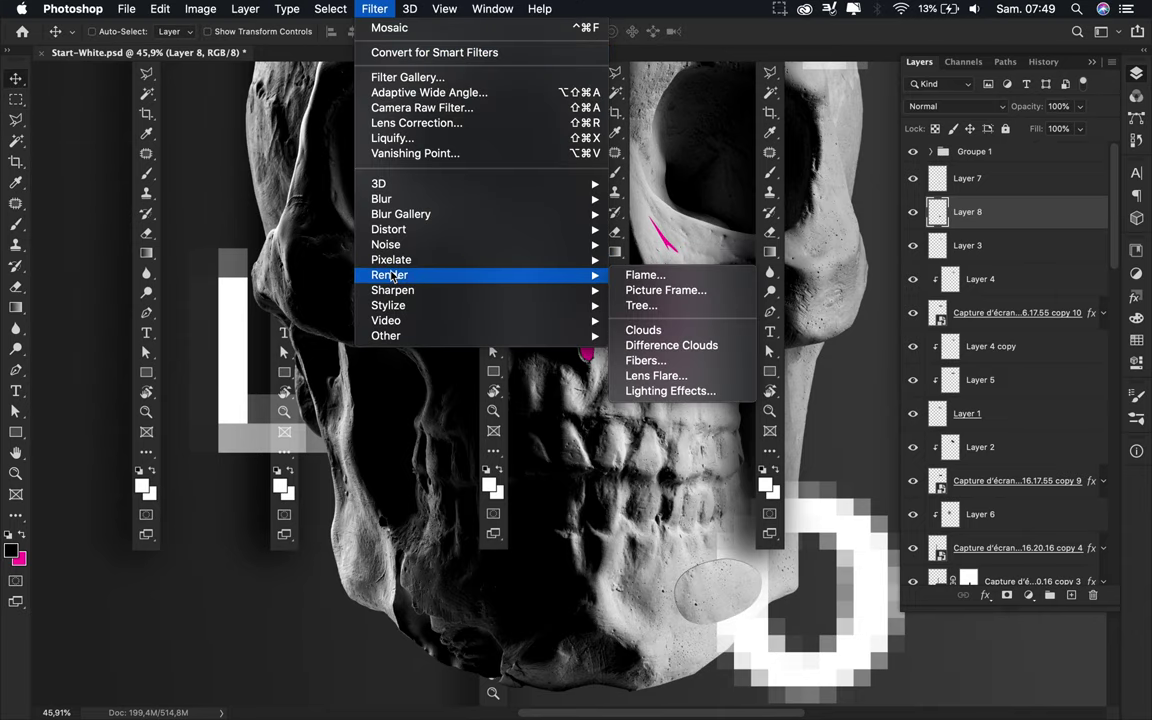
mouse_move(382, 199)
click(665, 259)
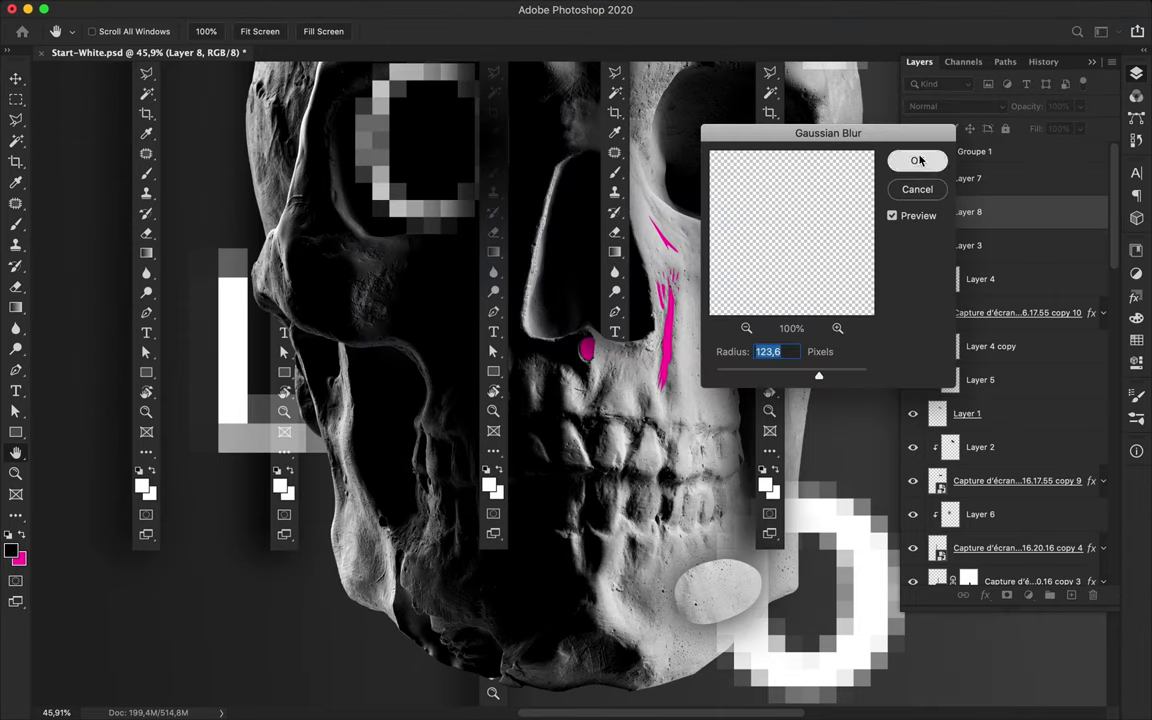
key(Return)
alt+scroll(640, 540, down, 2)
alt+scroll(637, 536, down, 3)
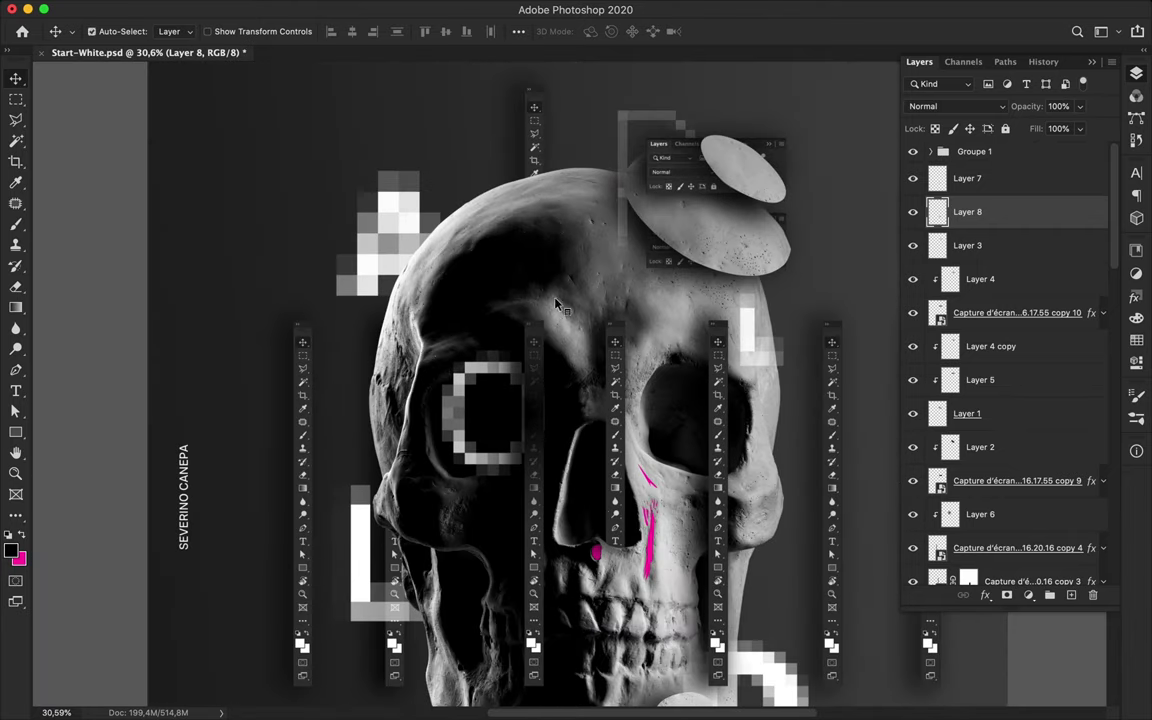
Step: Delete the Levels 1 copy layer and save the document
click(979, 446)
key(Delete)
key(ctrl+s)
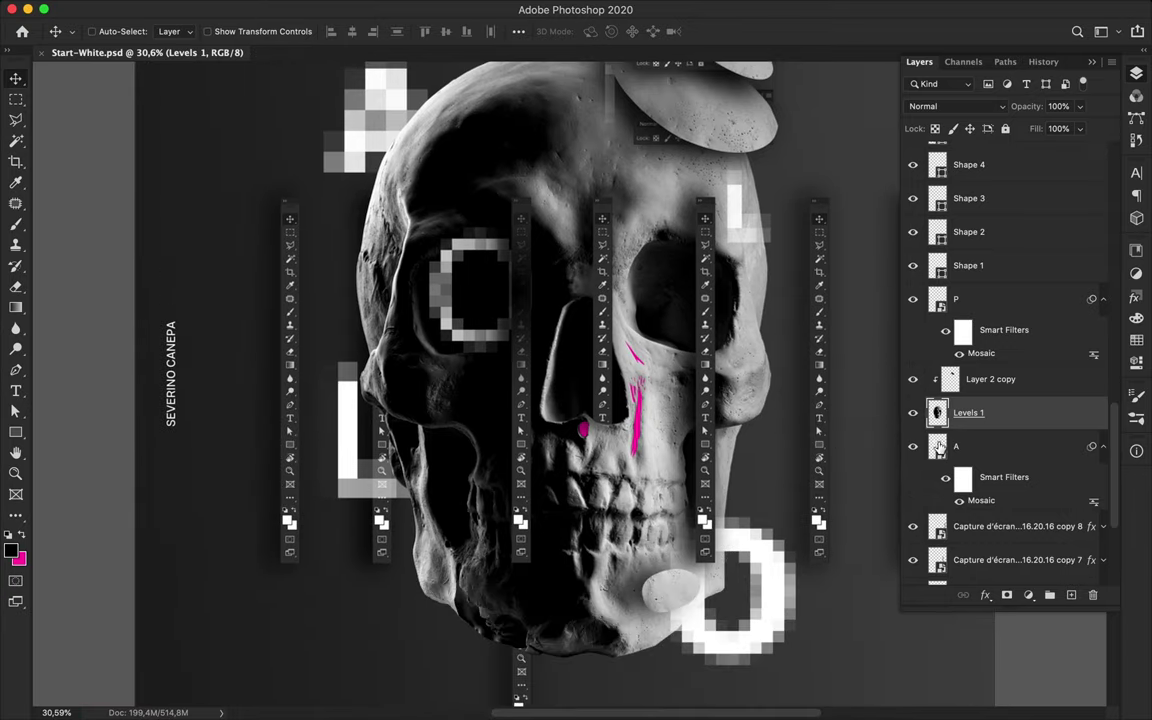
Step: Paint a dark skull silhouette on Layer 9 with a soft airbrush preset
key(b)
click(115, 31)
scroll(200, 230, up, 5)
click(100, 232)
key(Return)
drag(640, 520, 760, 570)
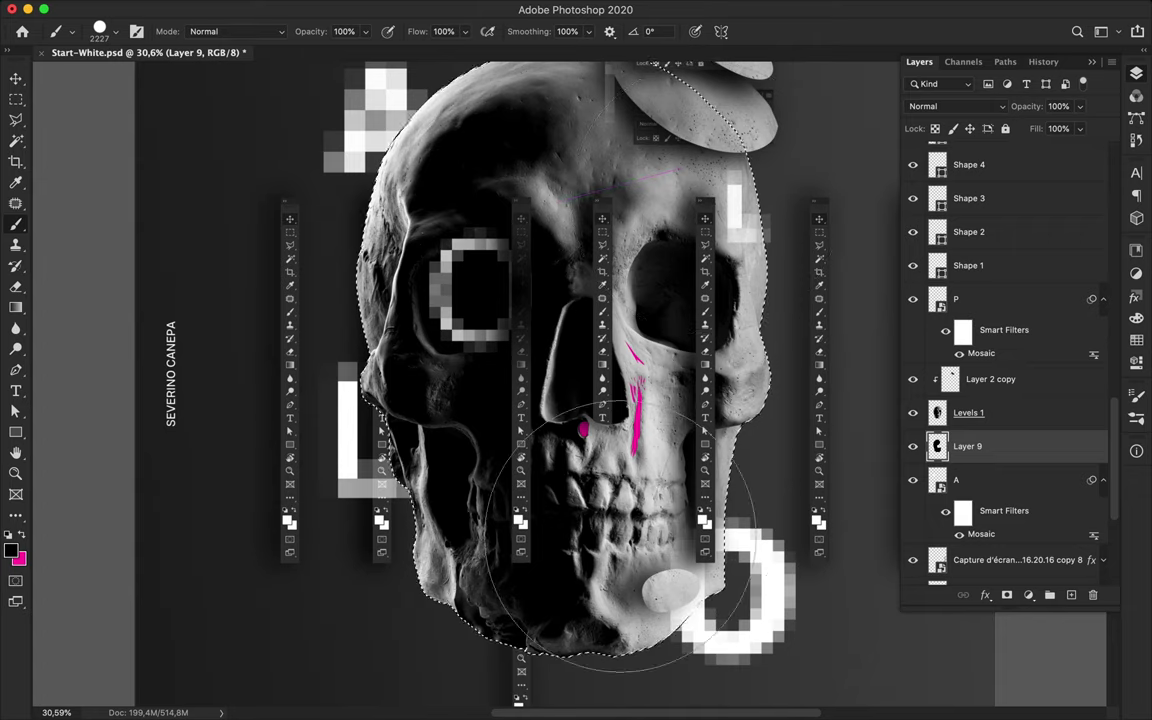
Step: Deselect and shift the dark silhouette slightly
key(m)
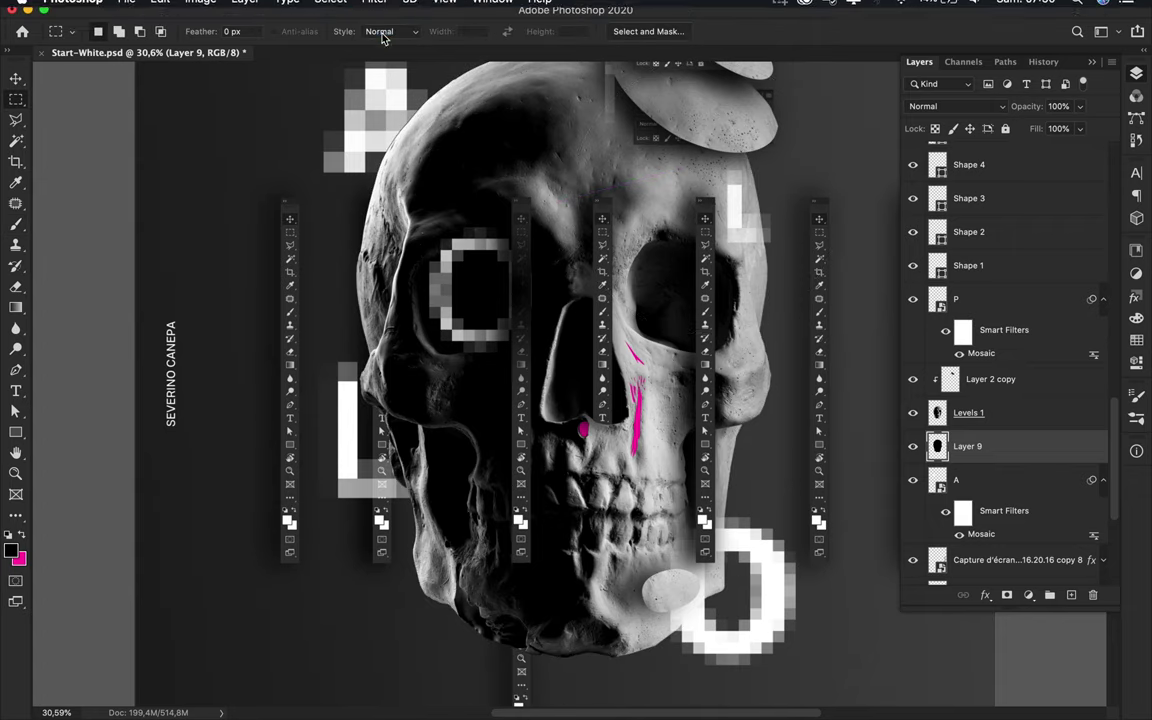
key(ctrl+d)
key(v)
drag(600, 316, 614, 320)
Step: Warp Layer 9, bowing its bottom, left edge and top-left corner outward
key(ctrl+t)
right_click(548, 284)
click(580, 393)
key(ctrl+minus)
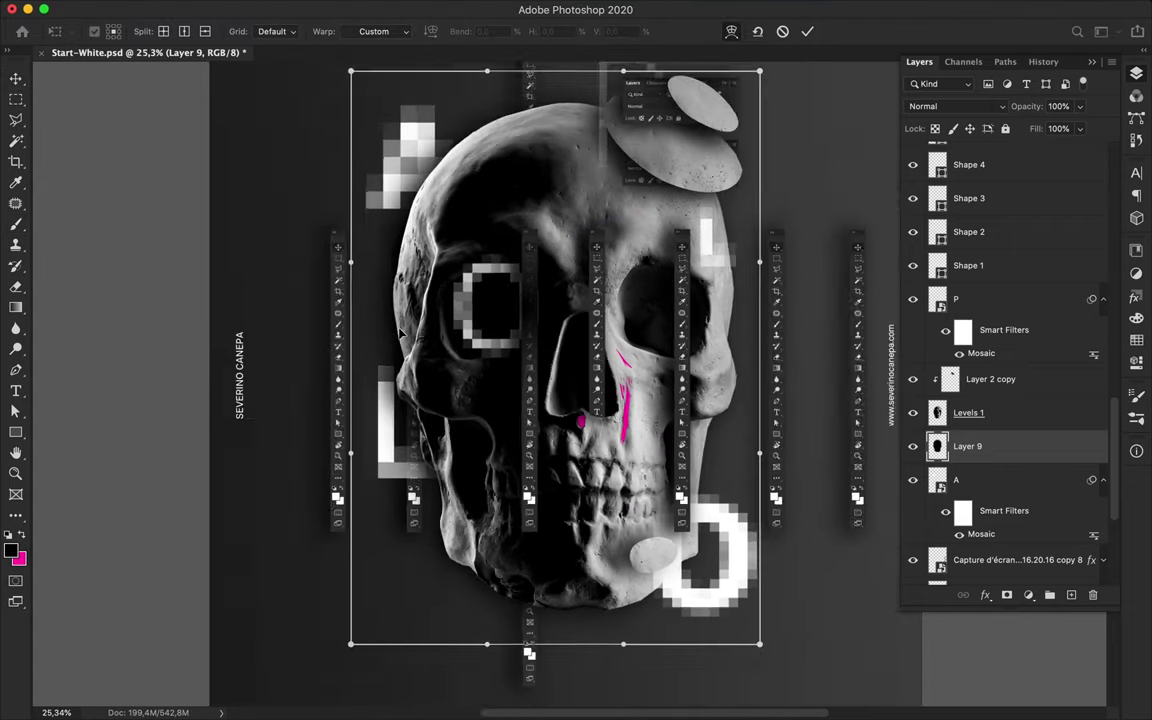
drag(496, 614, 435, 643)
drag(377, 444, 314, 438)
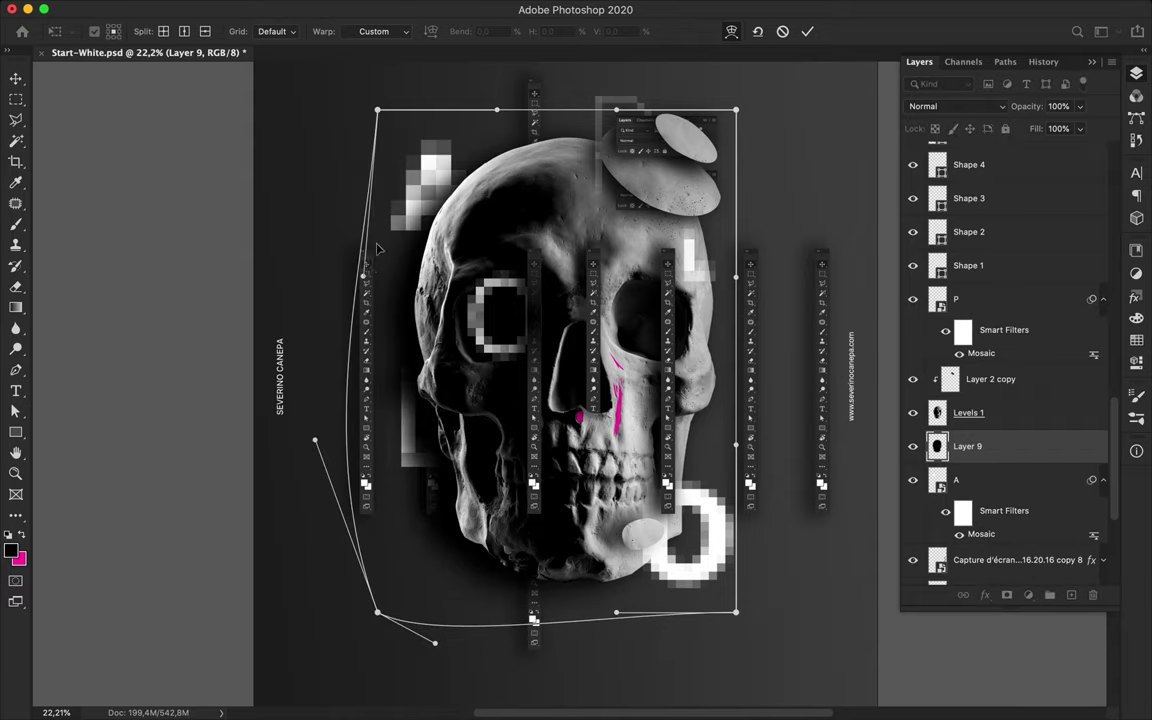
drag(377, 277, 339, 200)
drag(375, 103, 366, 89)
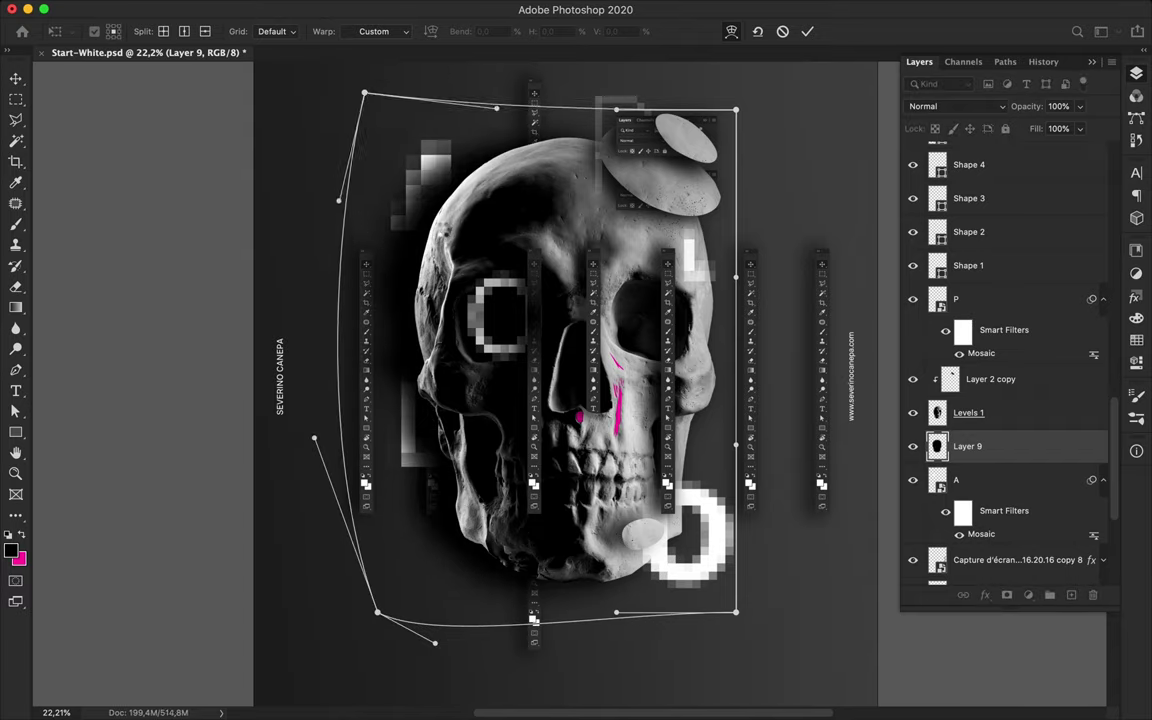
key(Return)
Step: Lower Layer 9's fill to 70% in the Layers panel
click(375, 8)
click(375, 8)
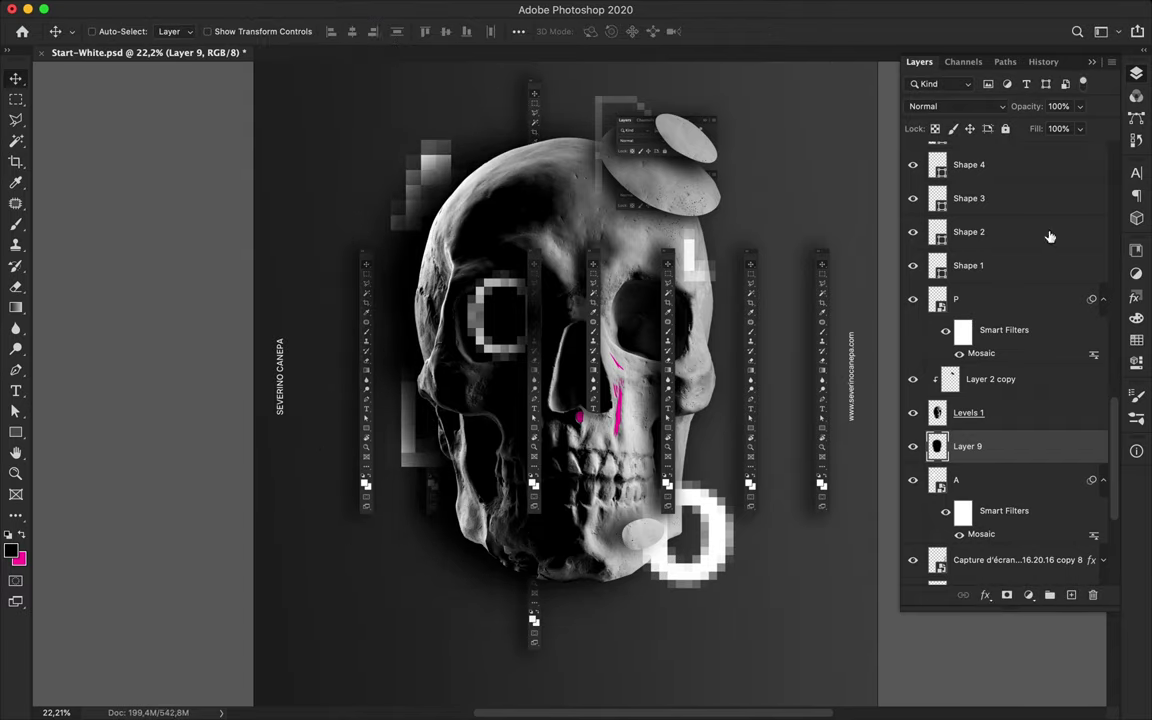
click(963, 62)
click(919, 62)
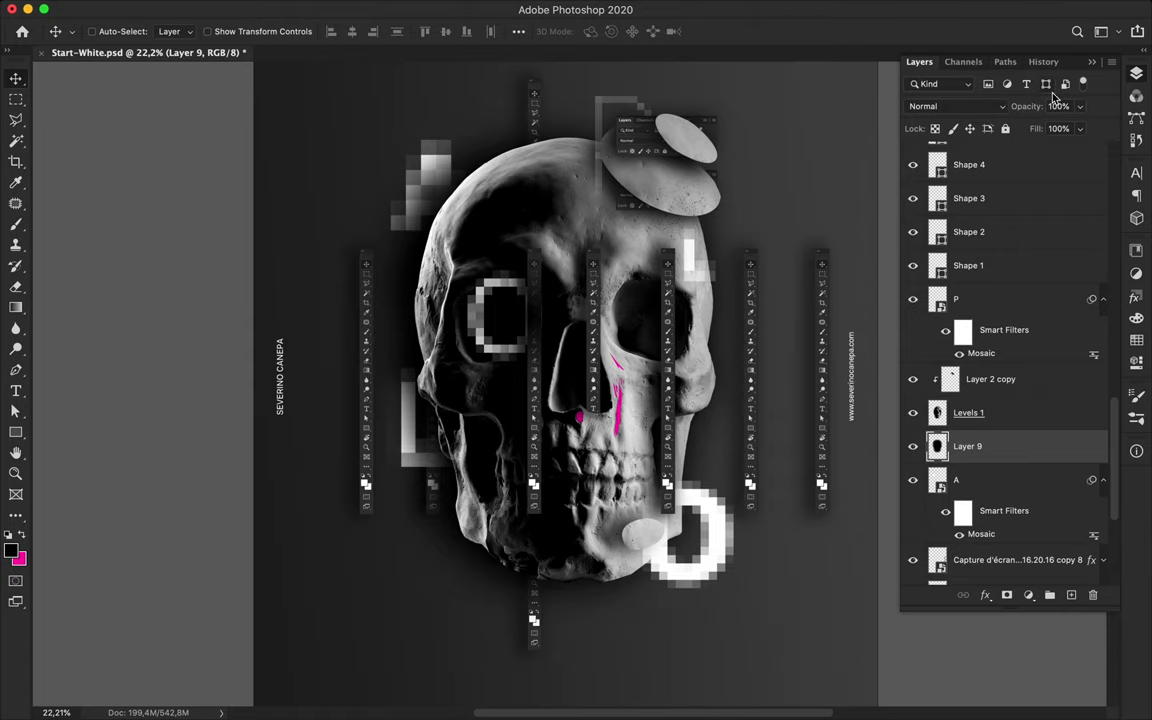
drag(1066, 148, 1058, 149)
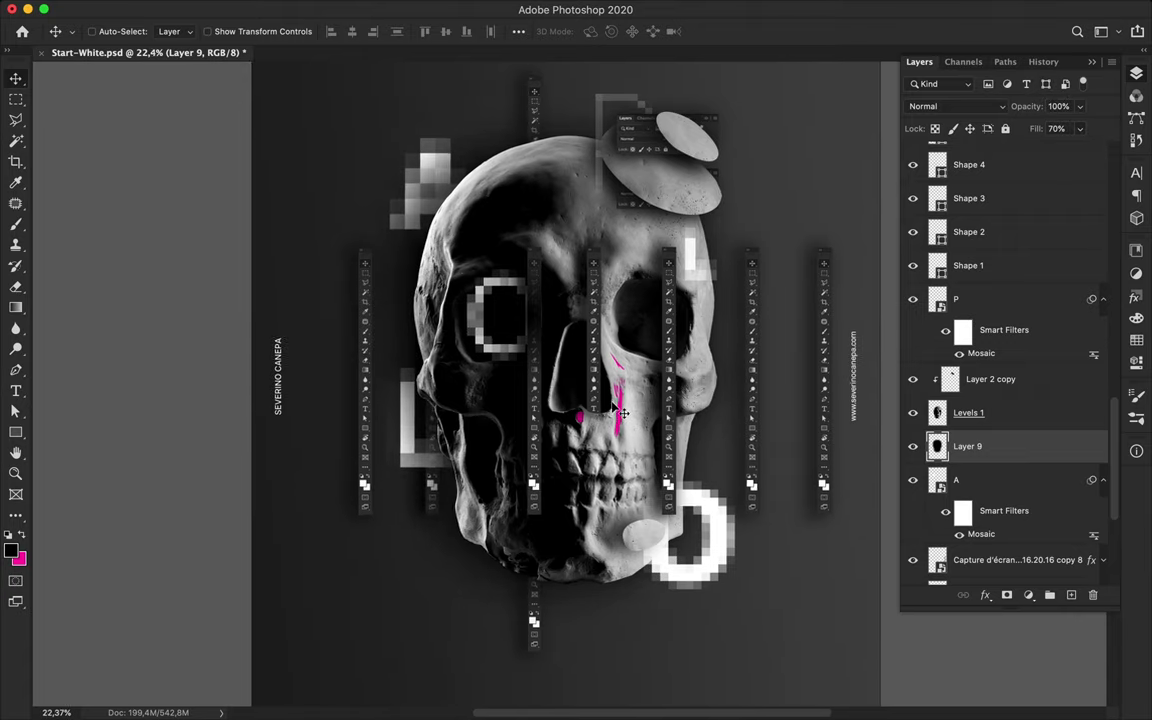
Step: Pick the Rounded Rectangle tool and its drawing colour
scroll(618, 410, up, 2)
scroll(618, 410, up, 2)
scroll(620, 408, up, 2)
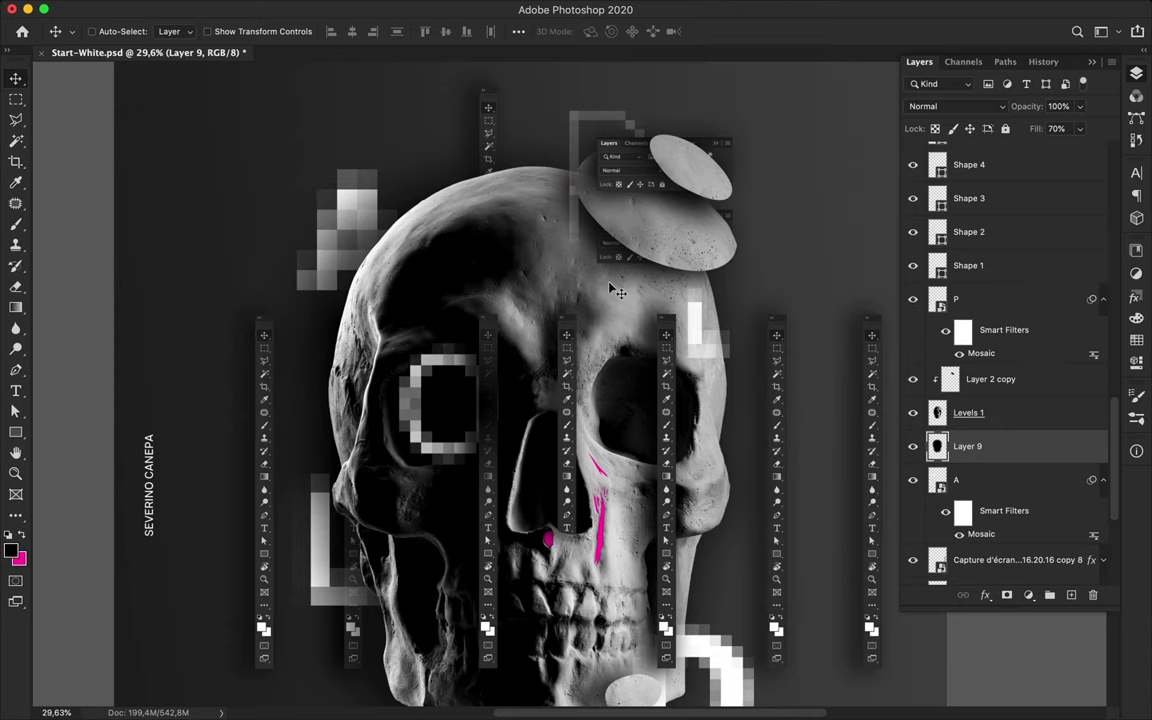
scroll(673, 237, down, 2)
click(15, 432)
click(11, 549)
Step: Draw a tall rounded rectangle over the skull's right half with no fill and a white outline
click(956, 337)
drag(553, 152, 757, 703)
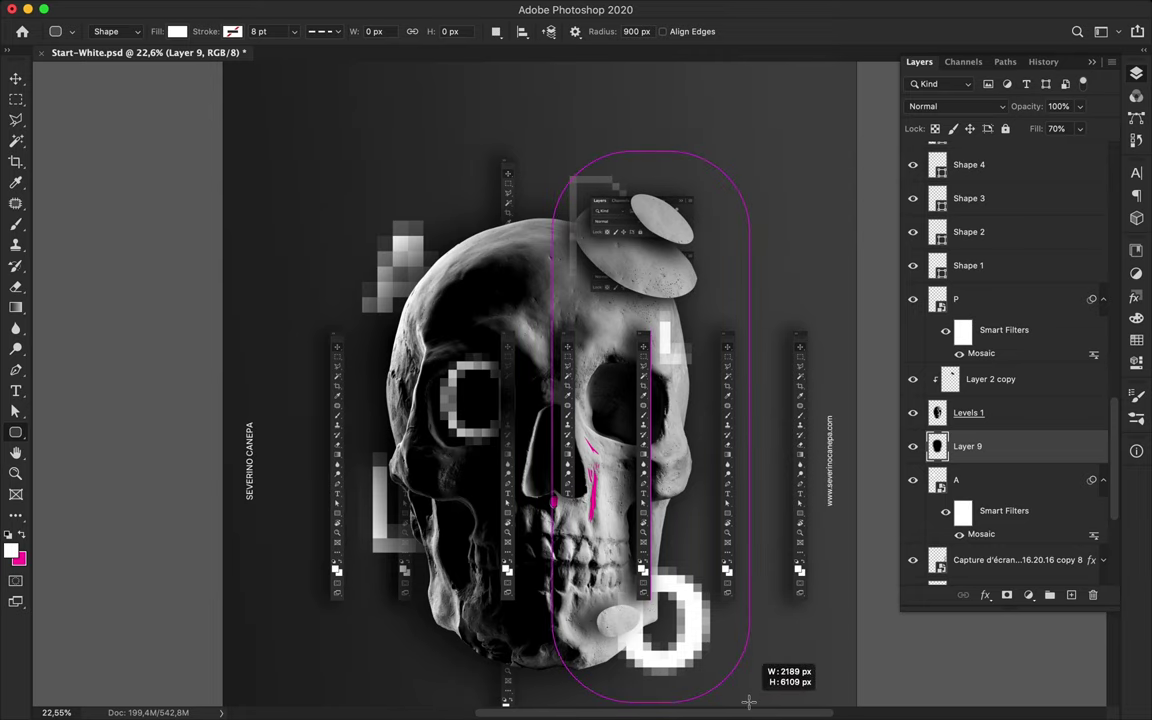
click(177, 31)
click(82, 63)
click(232, 31)
click(131, 117)
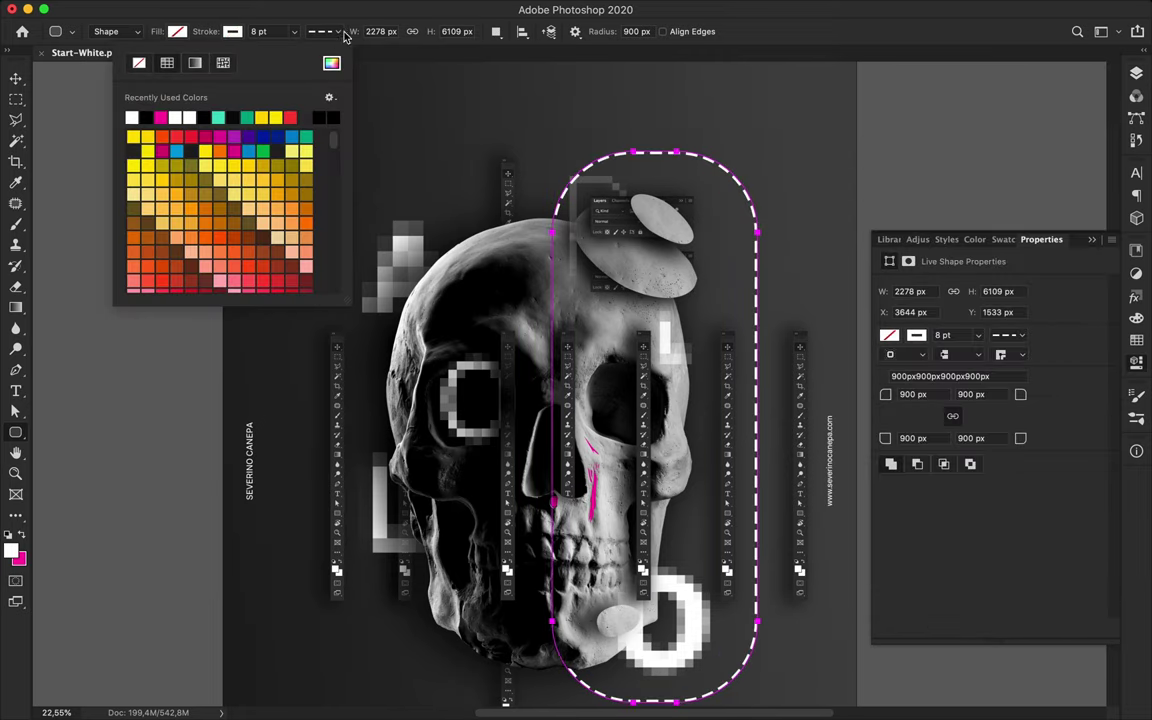
Step: Make the outline a 3 pt dashed line with Dash 4 and Gap 6
click(323, 31)
click(311, 107)
click(330, 228)
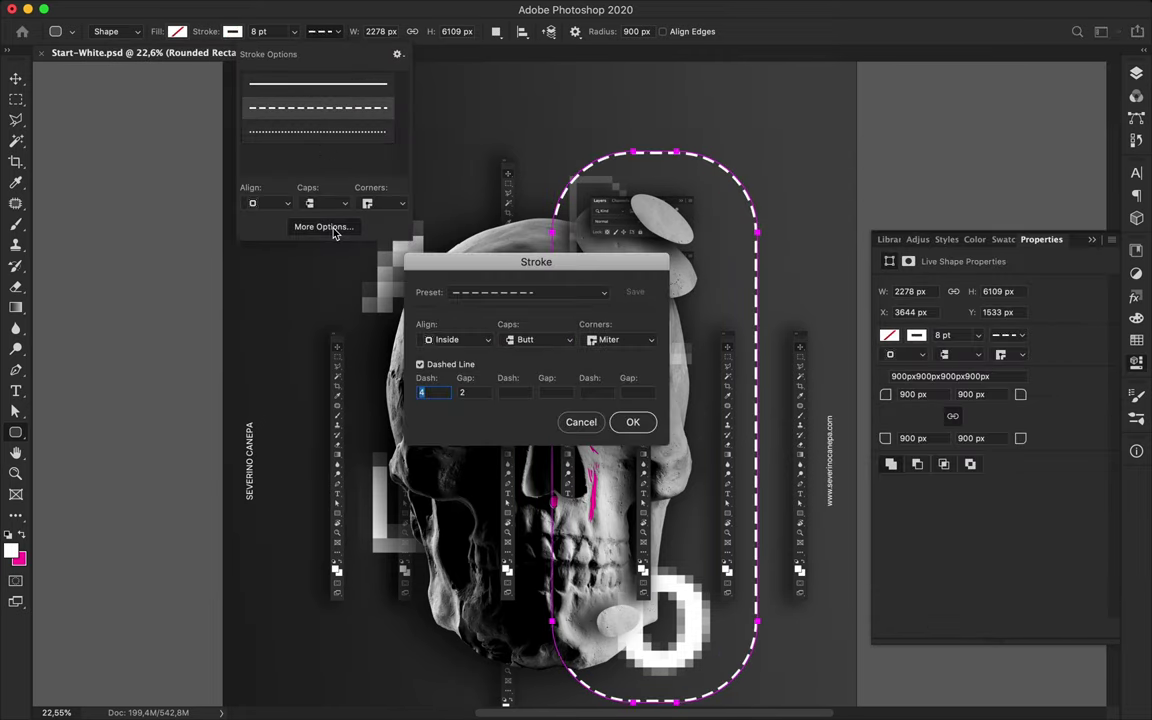
key(Return)
double_click(258, 31)
text(3)
click(323, 31)
click(323, 226)
double_click(476, 392)
text(6)
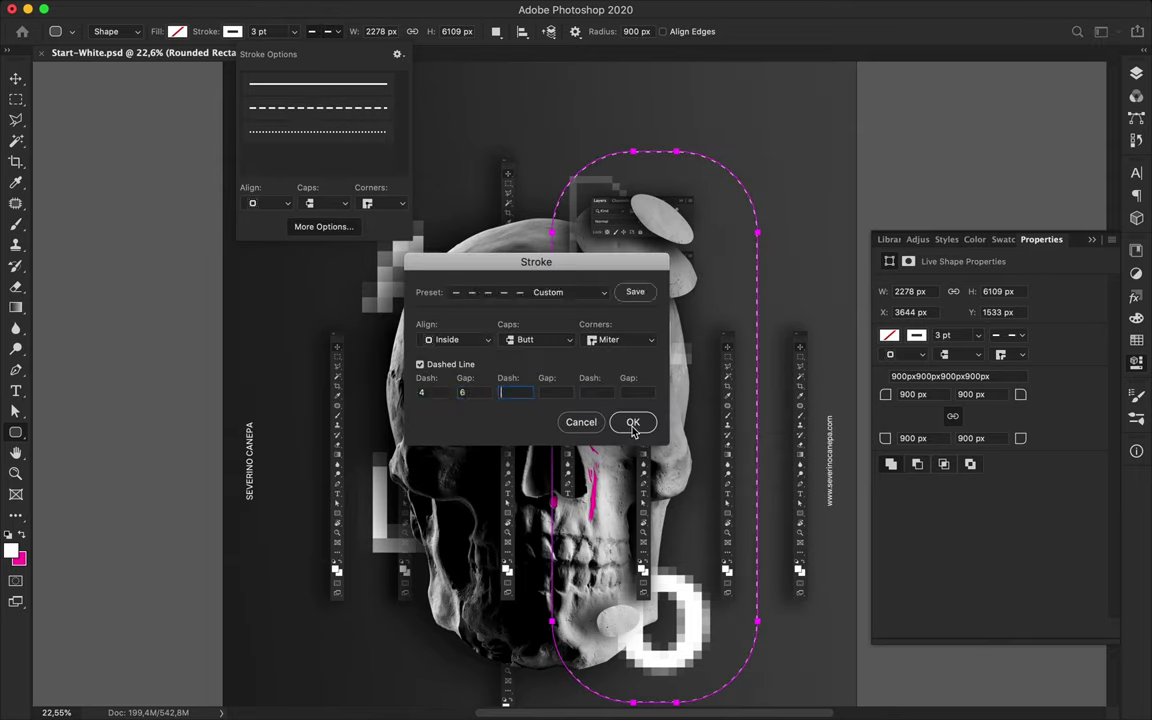
click(631, 423)
Step: Move Rounded Rectangle 1 above Shape 1 in the Layers panel
key(v)
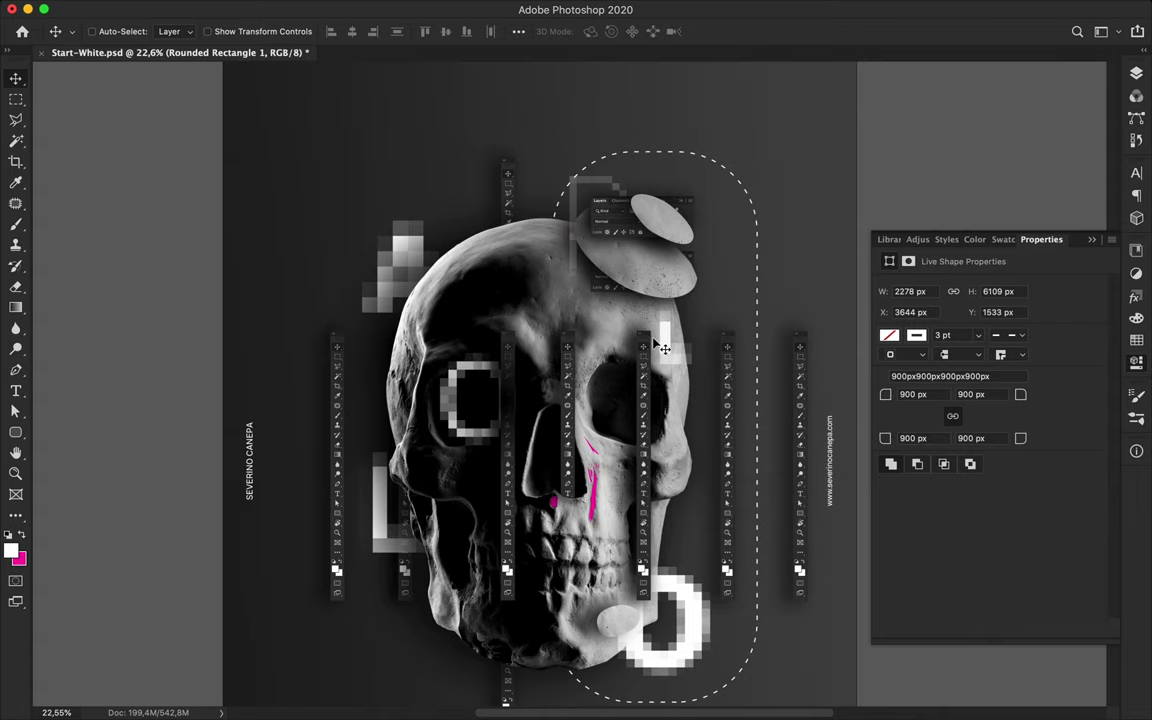
click(1136, 73)
drag(990, 442, 990, 250)
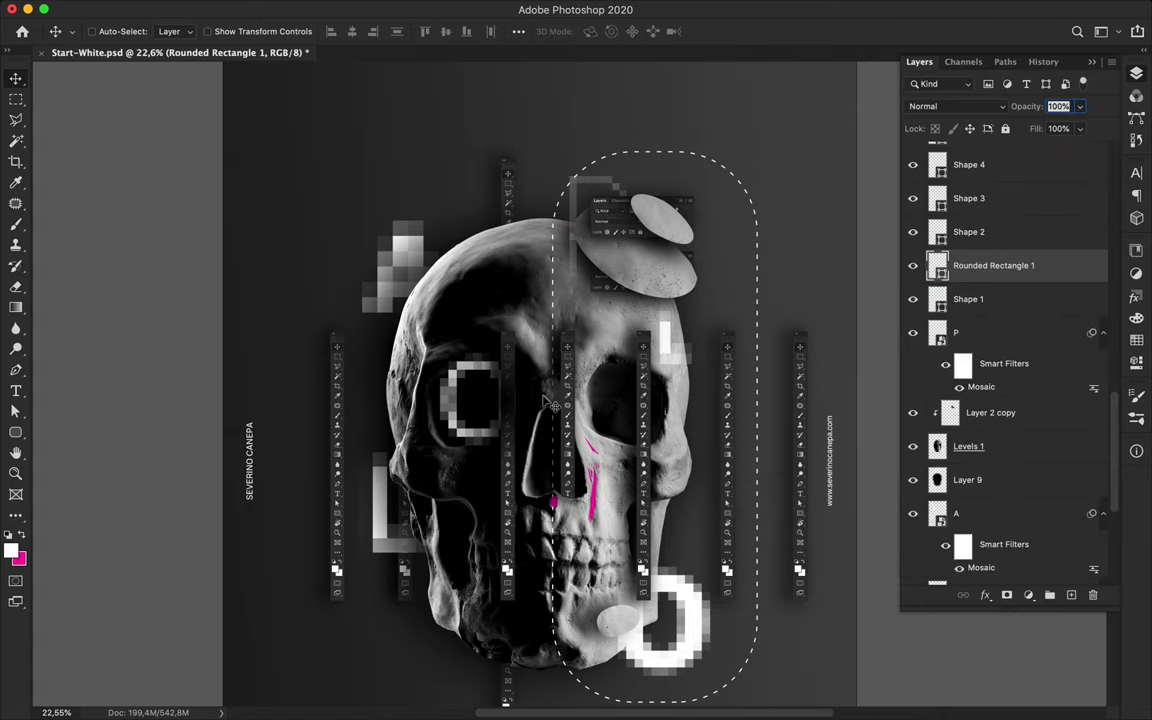
Step: Trace the skull's forehead with a Pen path and turn it into a selection
scroll(607, 463, up, 5)
scroll(607, 463, up, 3)
scroll(383, 577, up, 3)
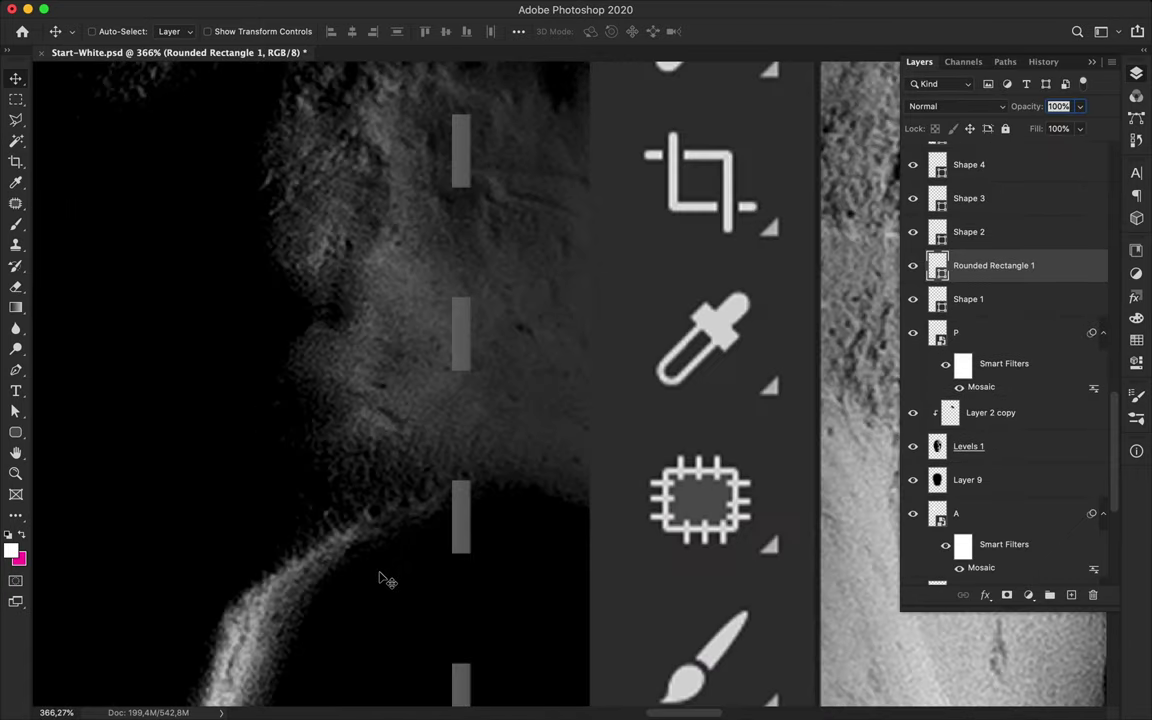
scroll(380, 578, up, 1)
key(p)
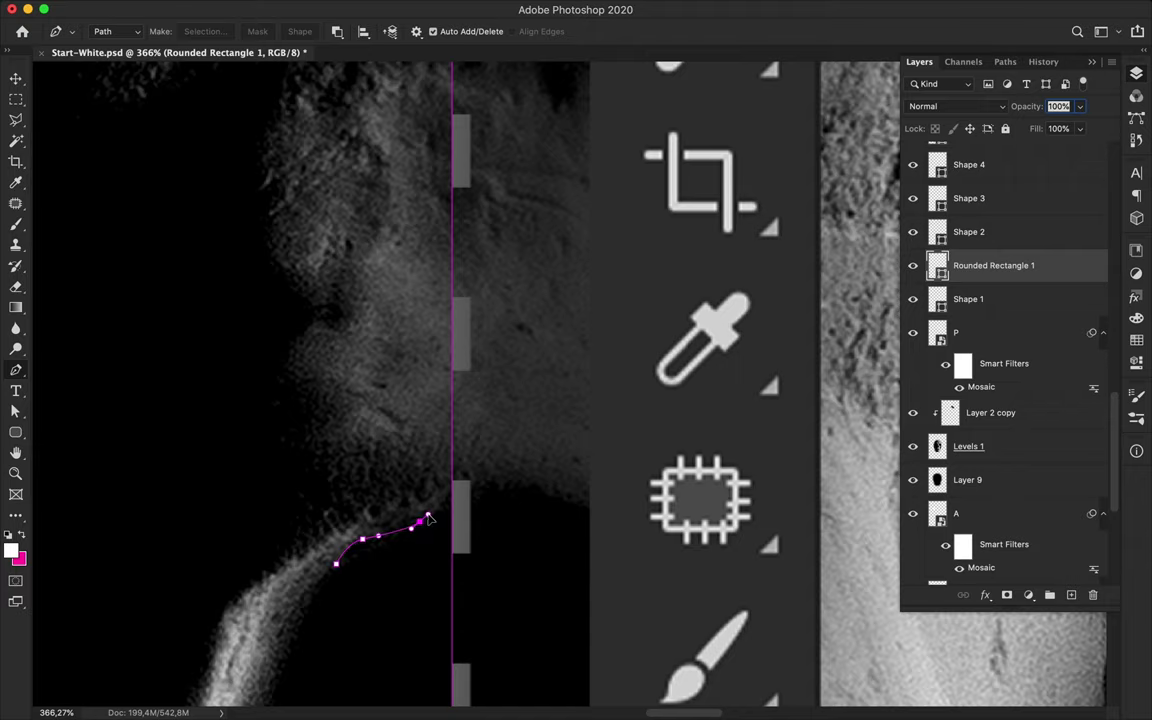
click(499, 481)
click(550, 488)
click(586, 509)
key(ctrl+z)
key(ctrl+z)
key(ctrl+z)
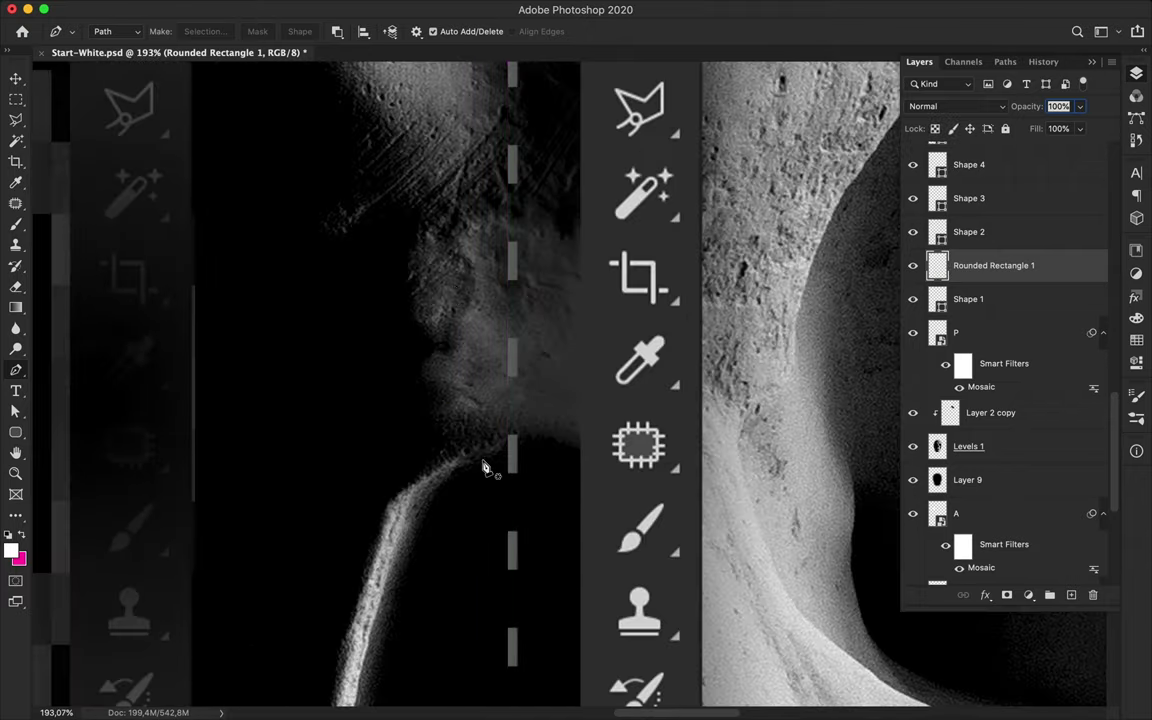
scroll(500, 490, down, 2)
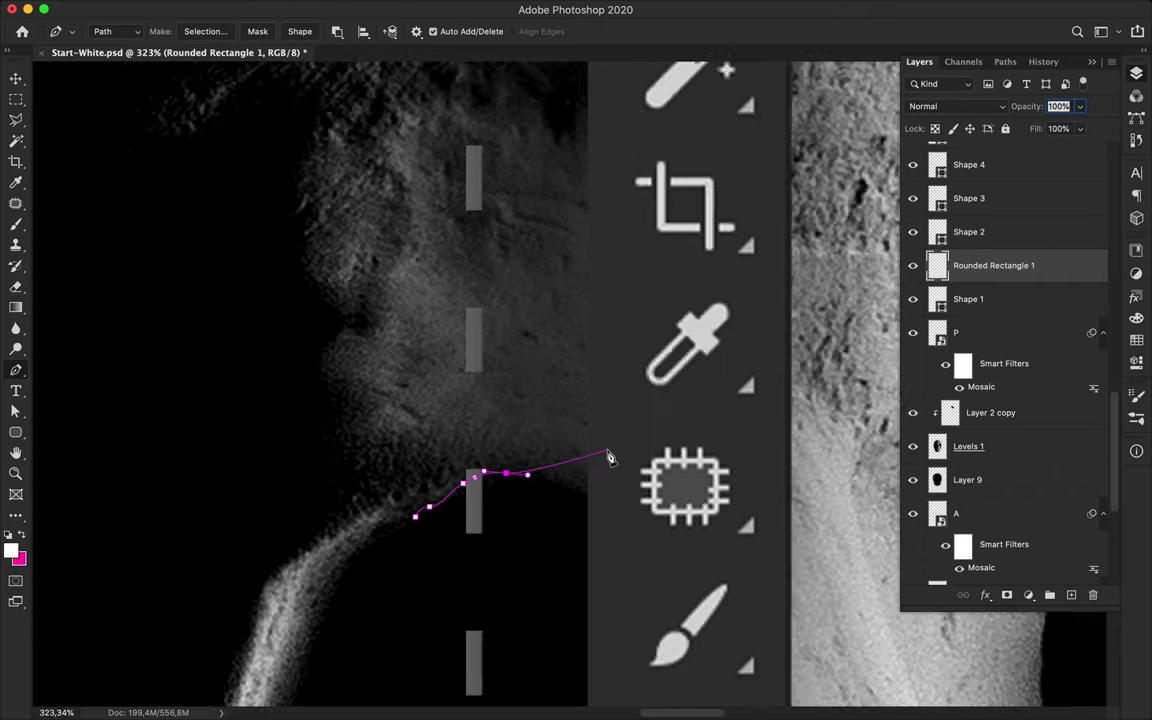
scroll(500, 470, down, 3)
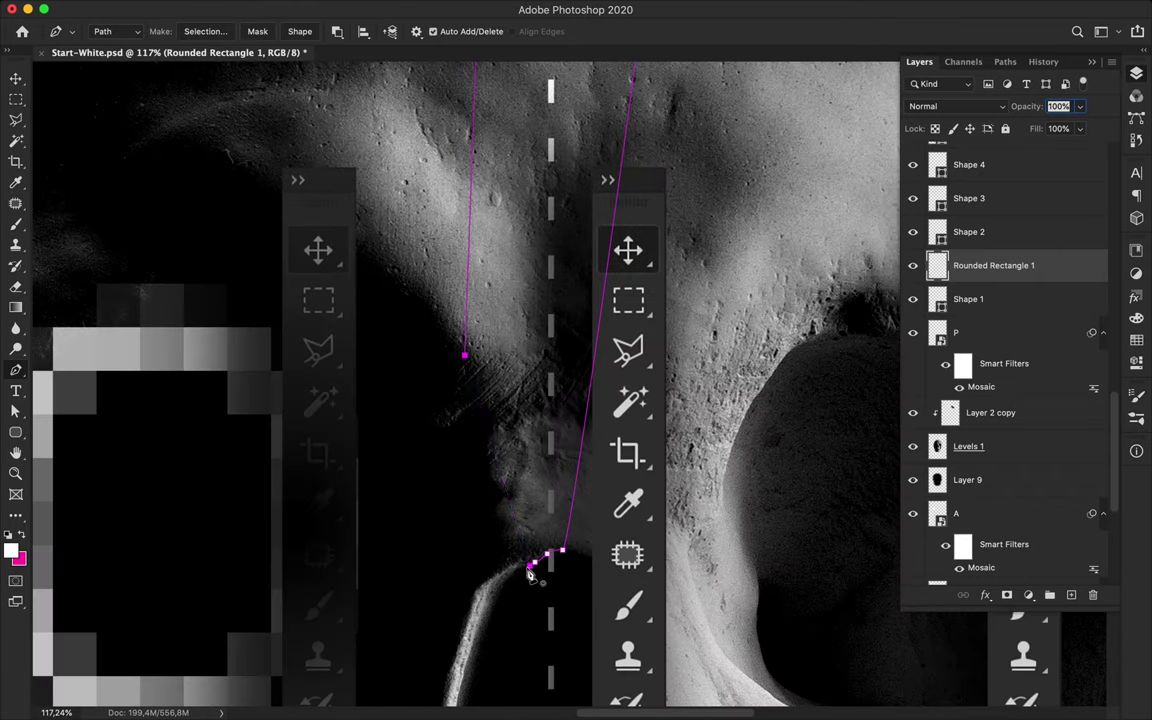
right_click(530, 572)
click(601, 289)
Step: Hide the dashed outline inside the forehead selection and check the colour picker
scroll(603, 291, down, 5)
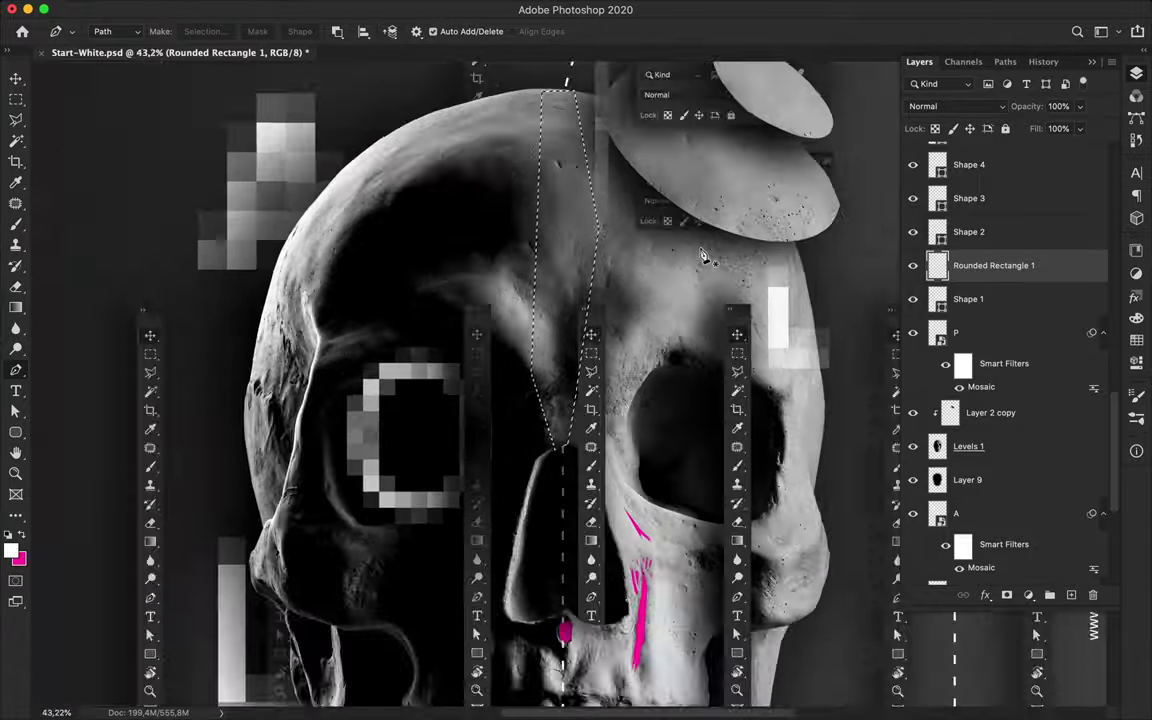
key(v)
scroll(603, 291, down, 2)
key(m)
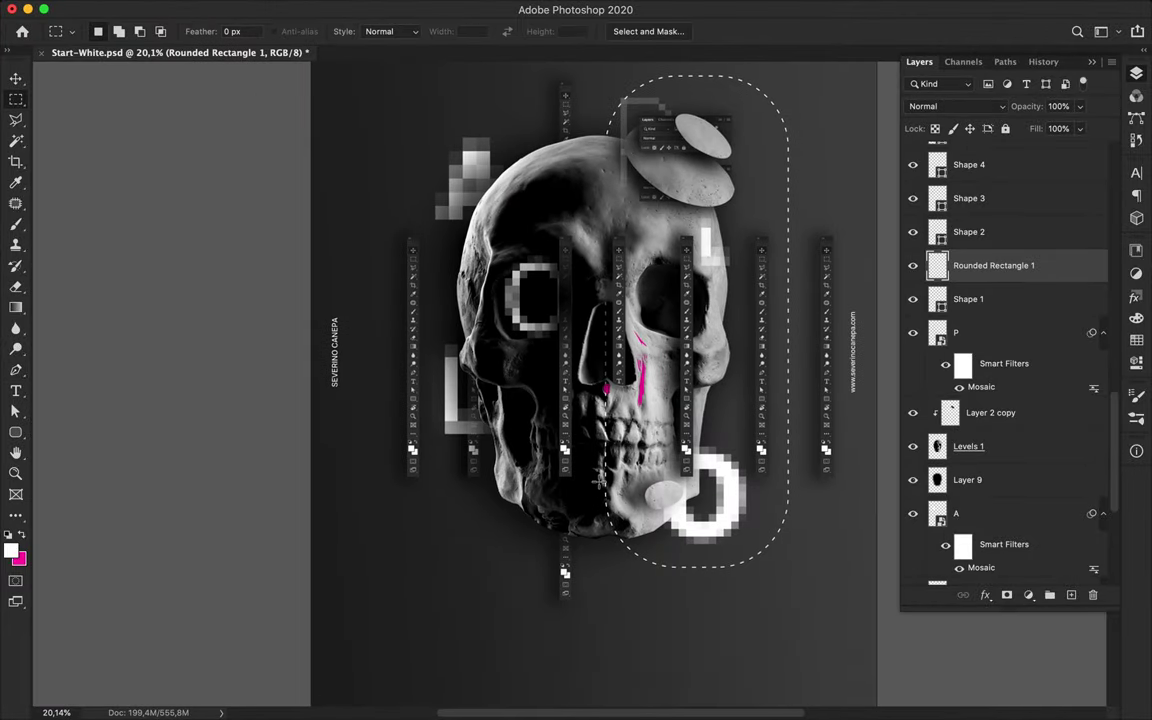
key(v)
scroll(497, 362, up, 2)
scroll(497, 362, up, 1)
click(19, 558)
key(Return)
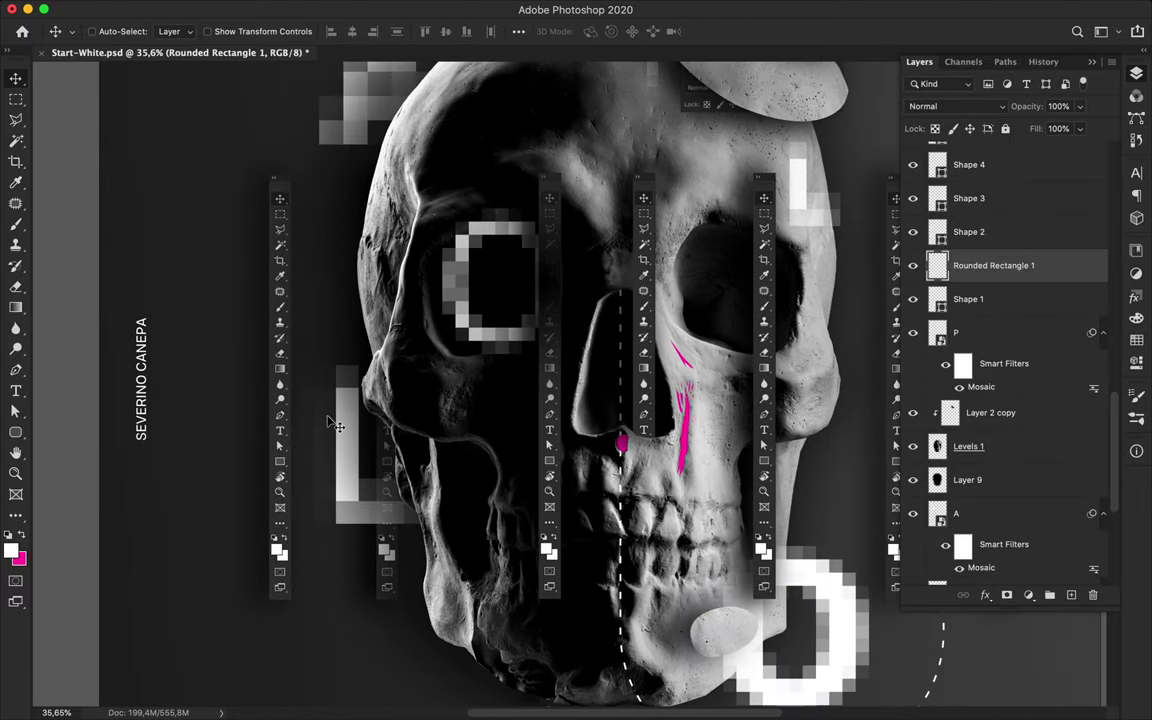
Step: Draw a magenta oval on the left cheek and place a copy on the right cheek
drag(15, 440, 70, 418)
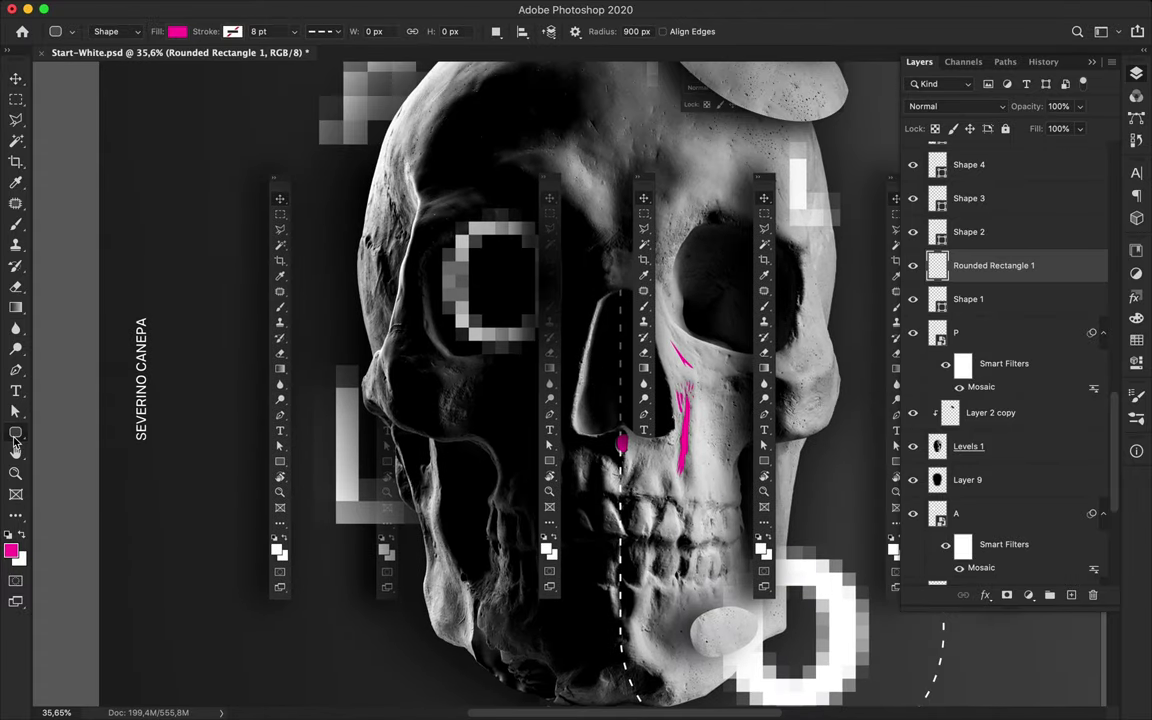
mouse_move(397, 360)
mouse_down()
mouse_move(428, 412)
mouse_move(813, 398)
mouse_up()
key(v)
key(ctrl+t)
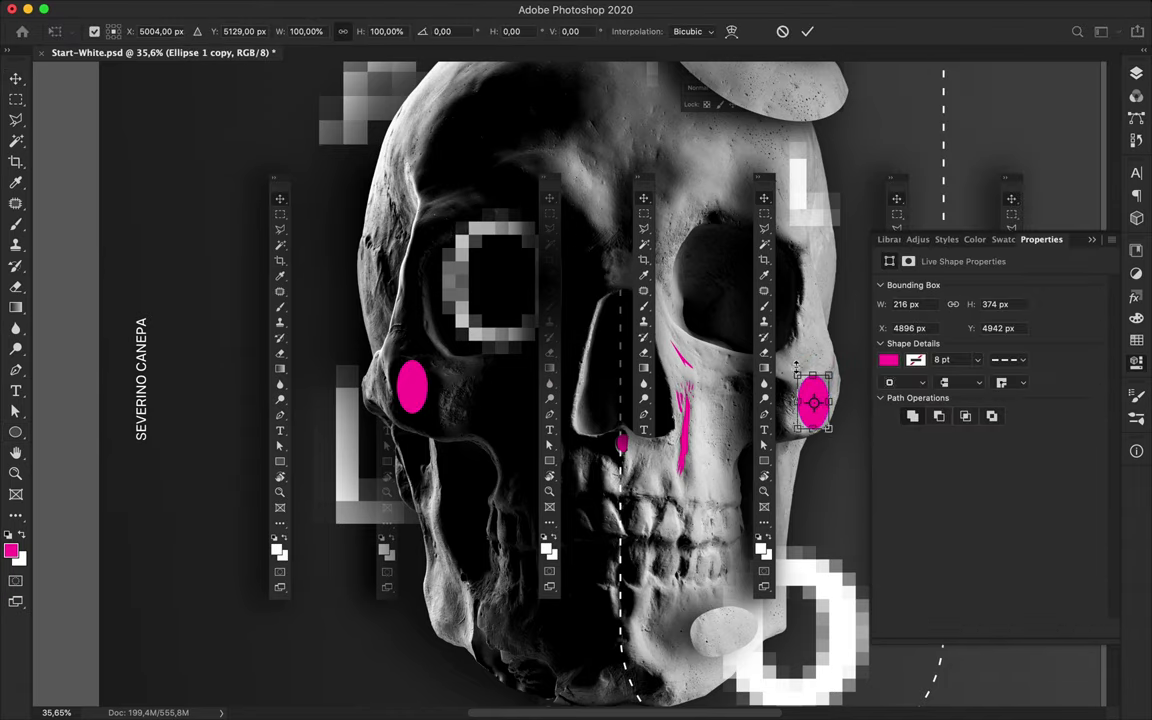
key(Return)
click(1092, 240)
key(ctrl+0)
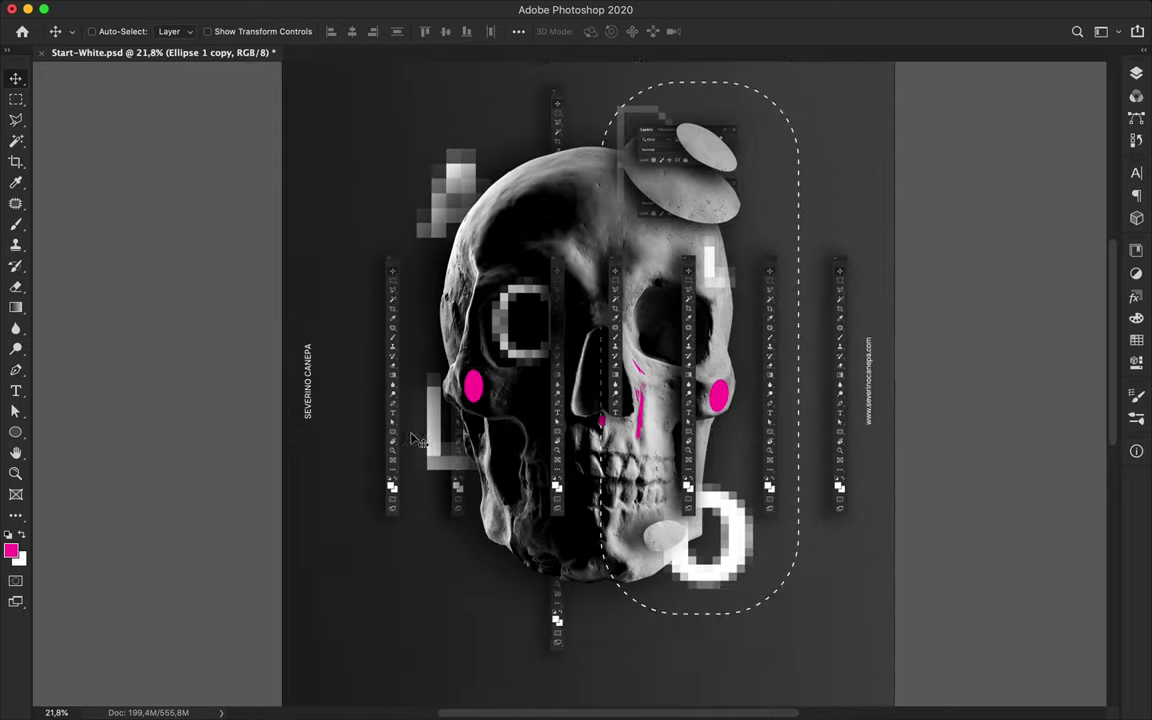
Step: Draw a tall magenta rounded rectangle above the skull's left brow
scroll(507, 301, up, 5)
key(u)
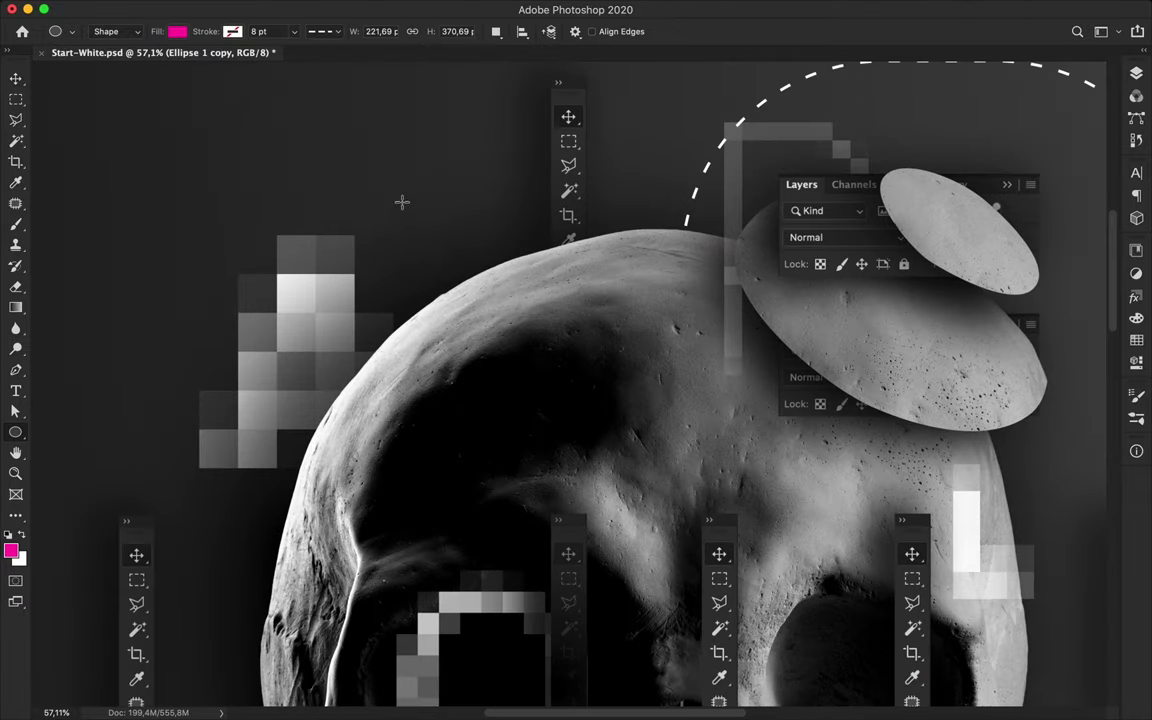
drag(398, 198, 437, 470)
key(ctrl+z)
right_click(15, 432)
click(85, 417)
mouse_move(402, 169)
mouse_down()
mouse_move(472, 463)
mouse_move(471, 437)
mouse_up()
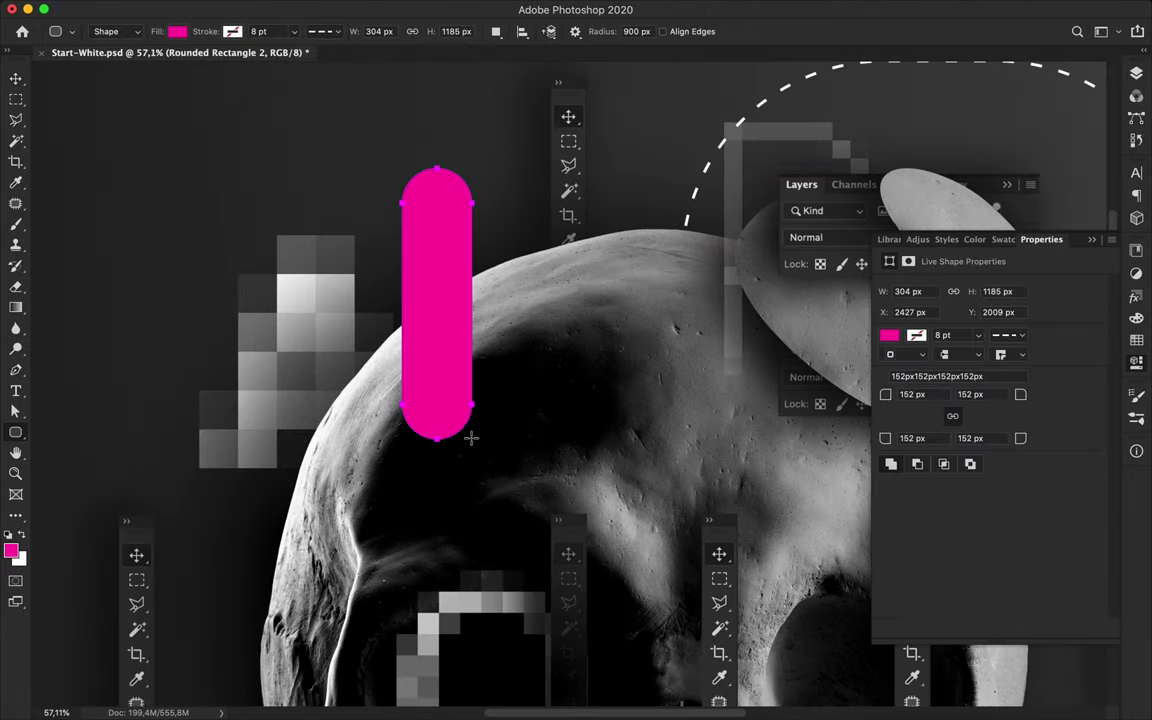
Step: Warp the pill, bending its bottom left and stretching its top out to the right
key(ctrl+t)
right_click(416, 131)
click(450, 228)
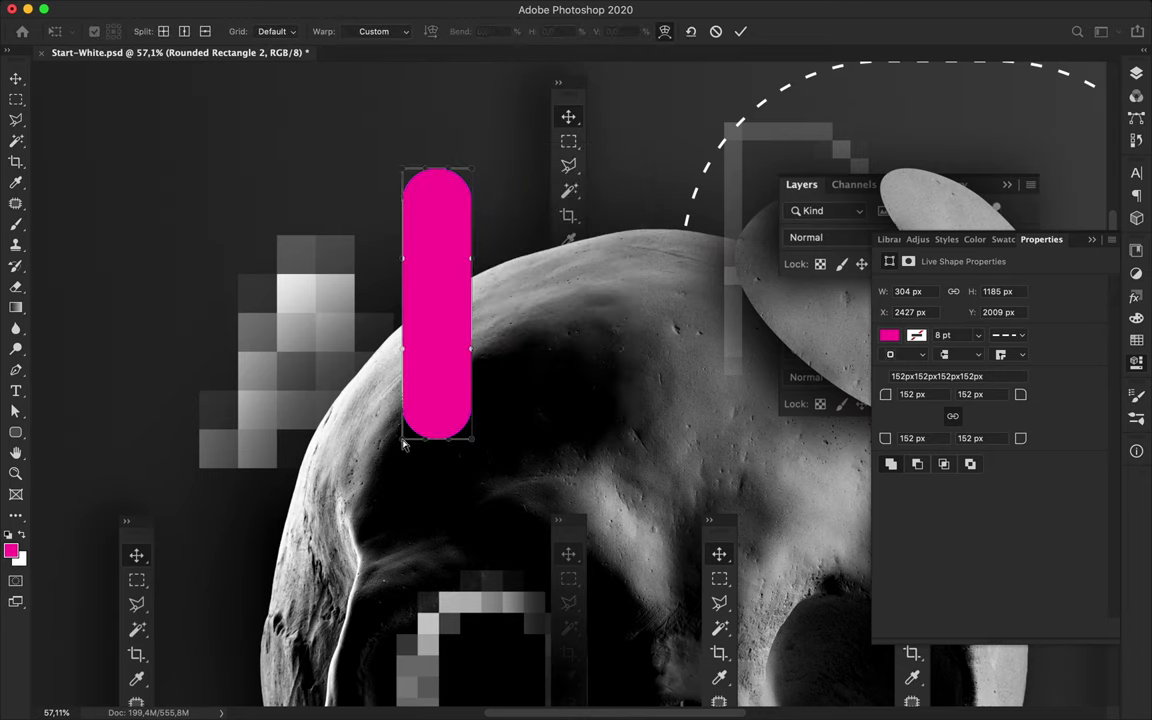
drag(404, 437, 376, 430)
drag(474, 446, 450, 385)
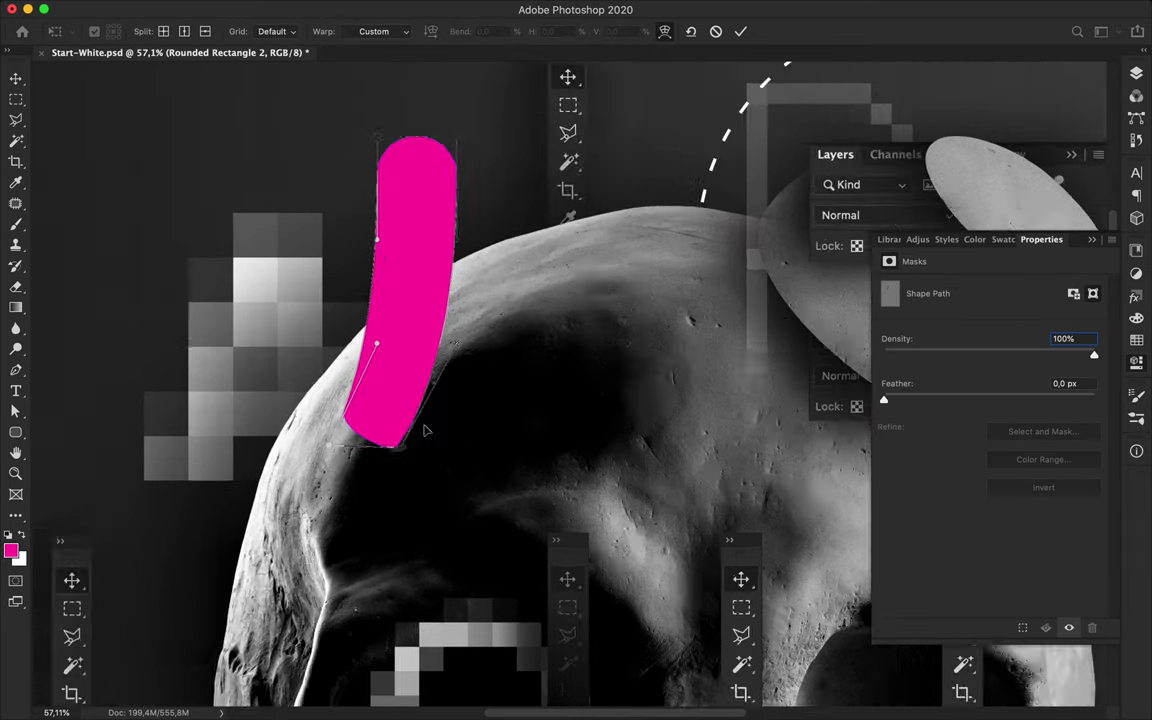
scroll(420, 440, up, 3)
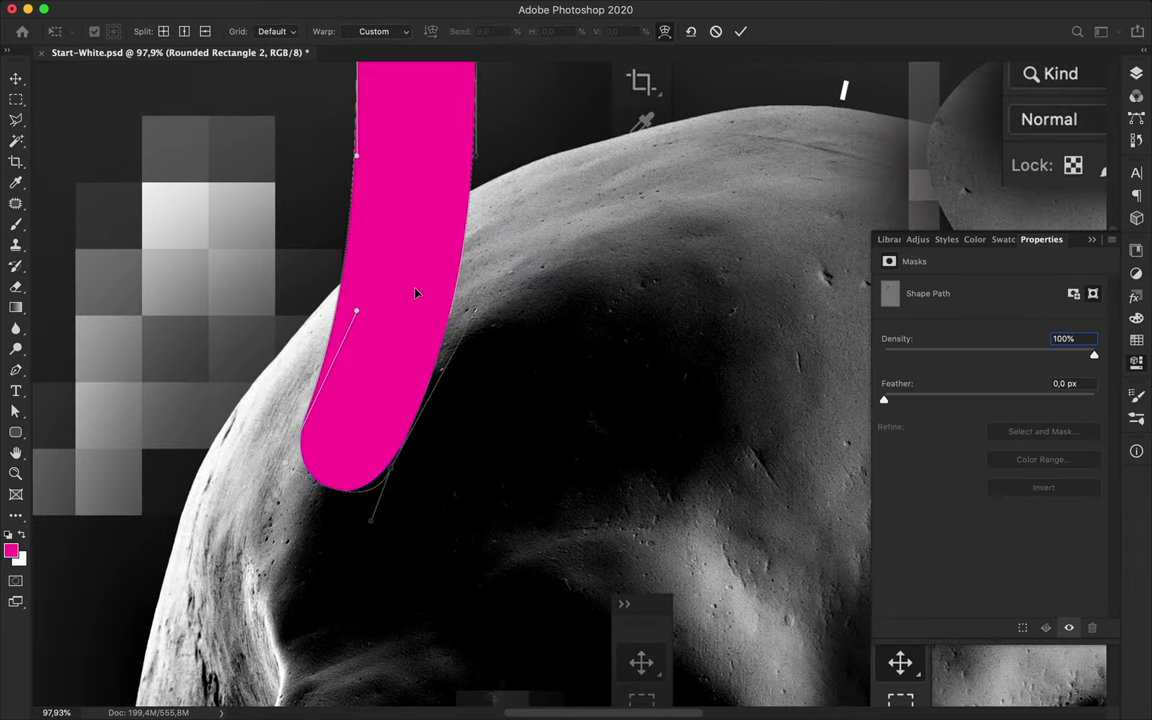
scroll(293, 477, up, 2)
drag(470, 108, 694, 297)
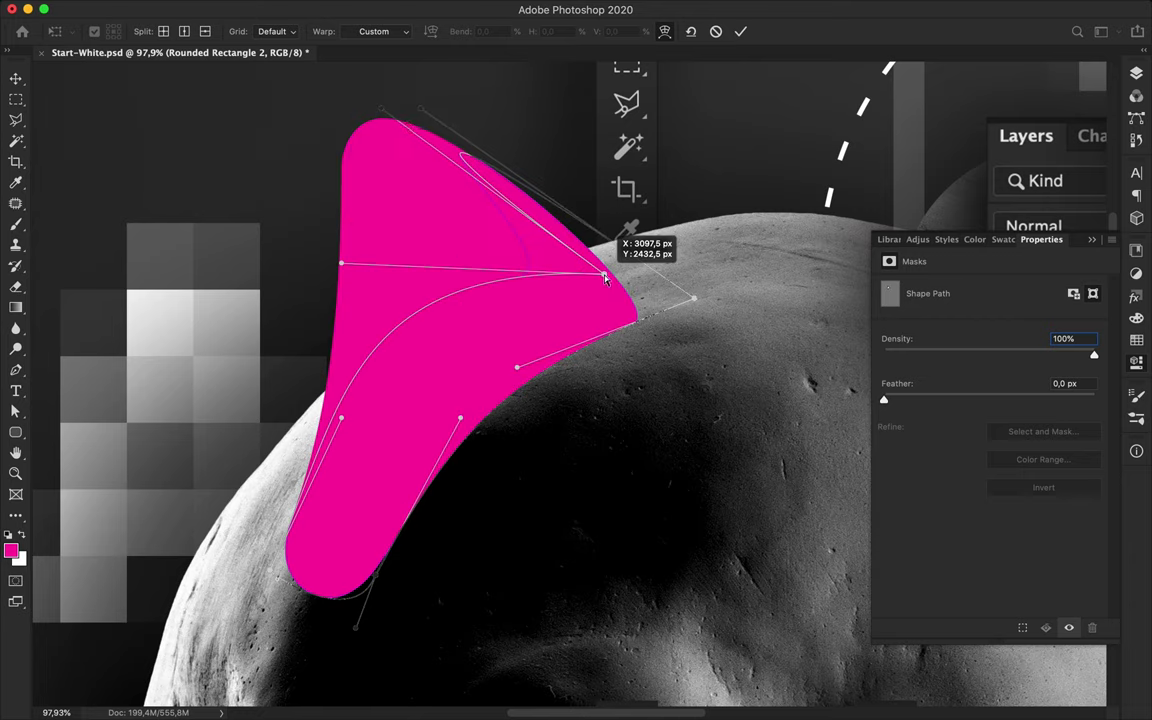
Step: Shape the warp so the streak lies along the crown ridge with a rounded tip, and commit
drag(390, 152, 600, 275)
drag(438, 328, 617, 342)
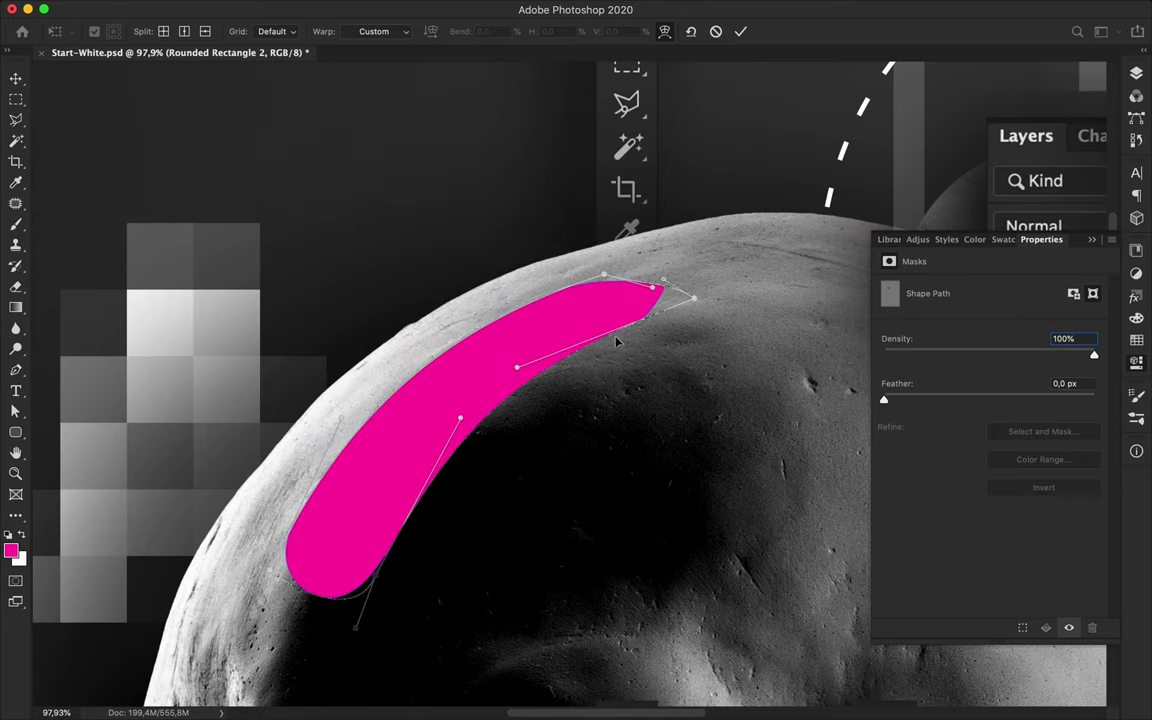
drag(689, 296, 652, 291)
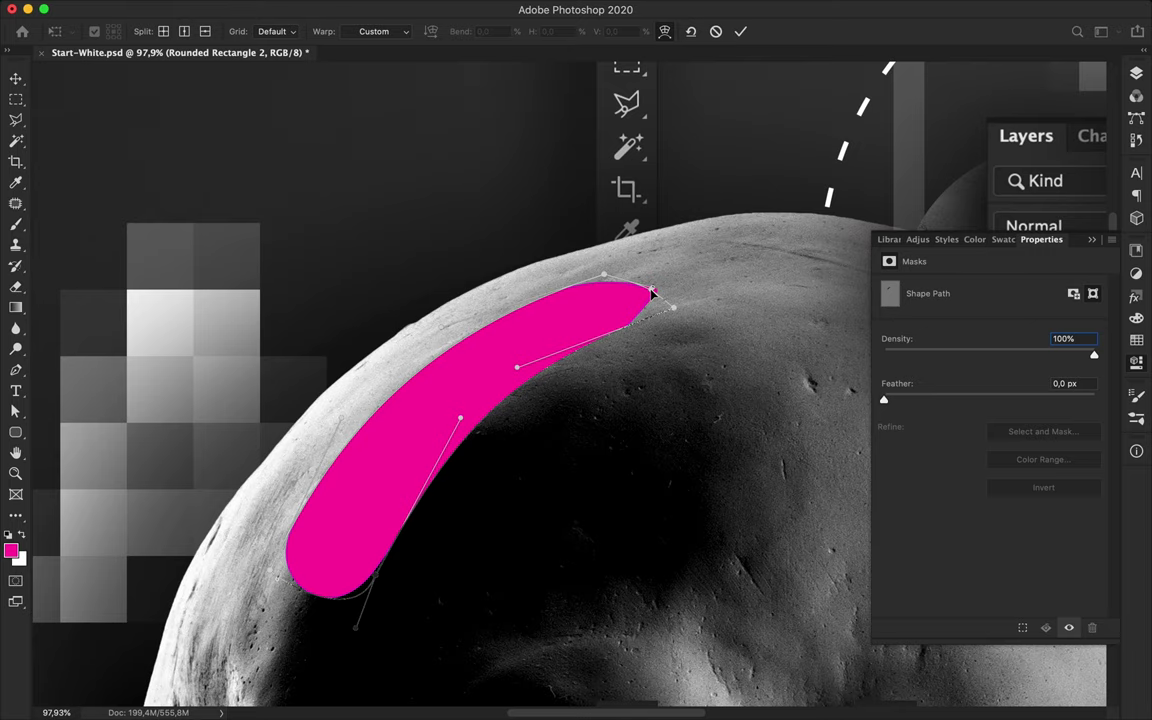
scroll(368, 553, up, 3)
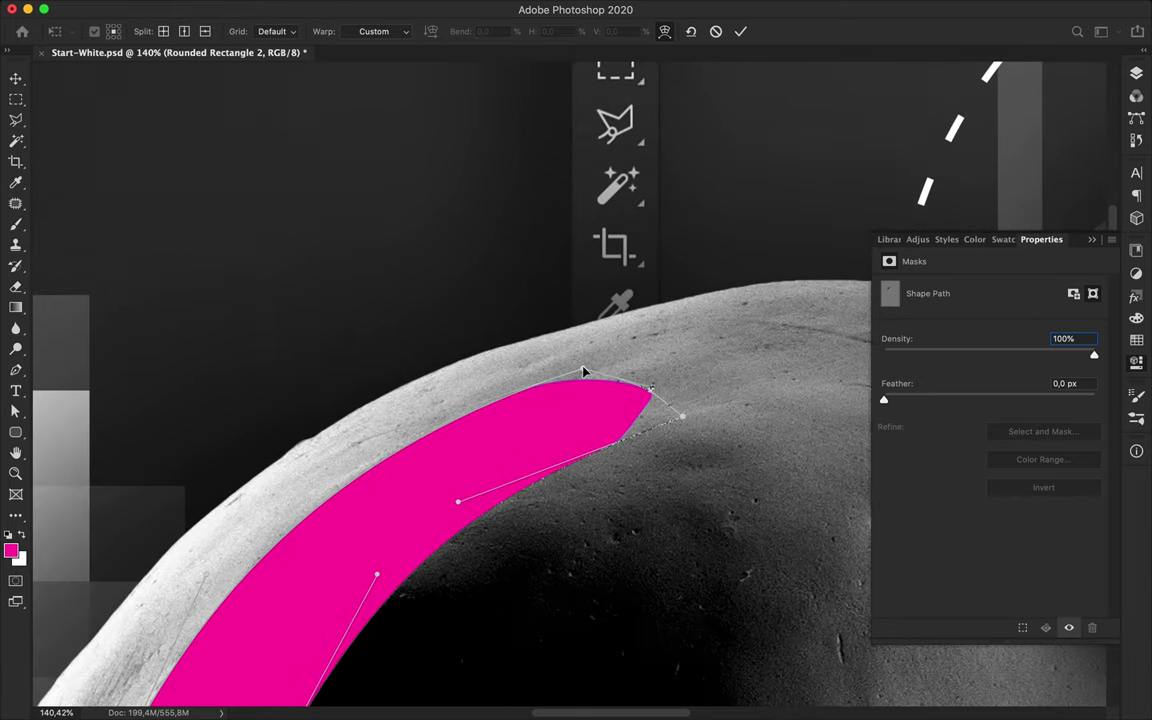
scroll(600, 330, down, 2)
drag(625, 300, 688, 289)
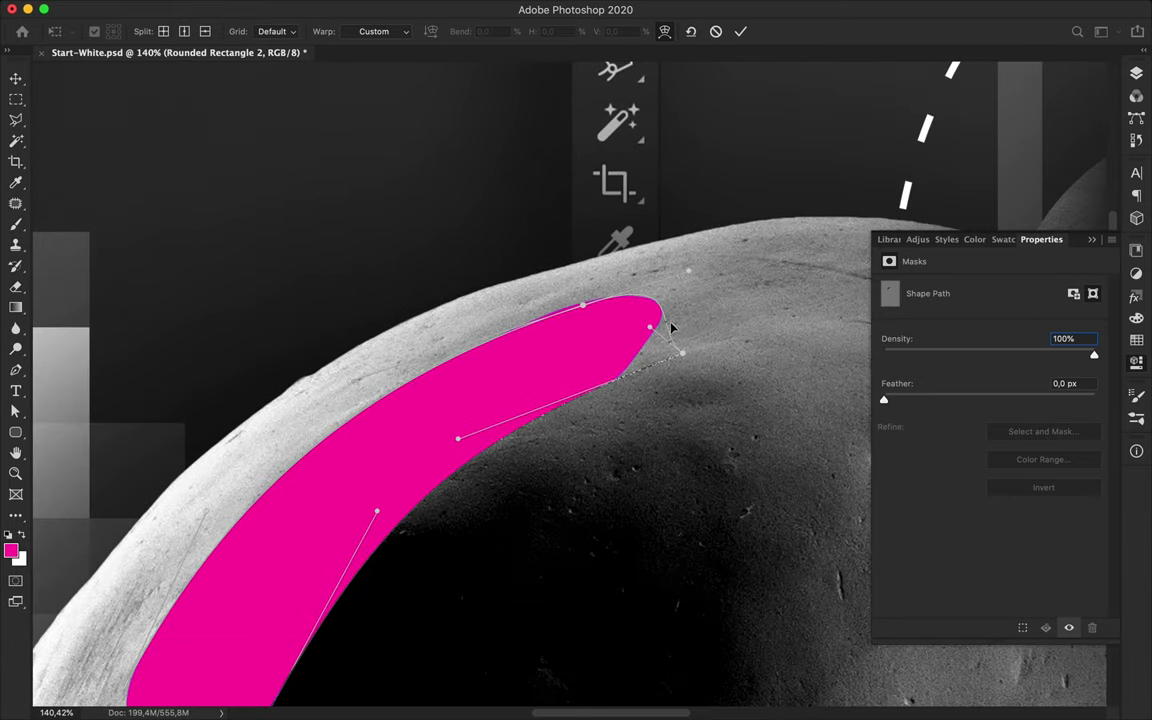
drag(748, 332, 808, 341)
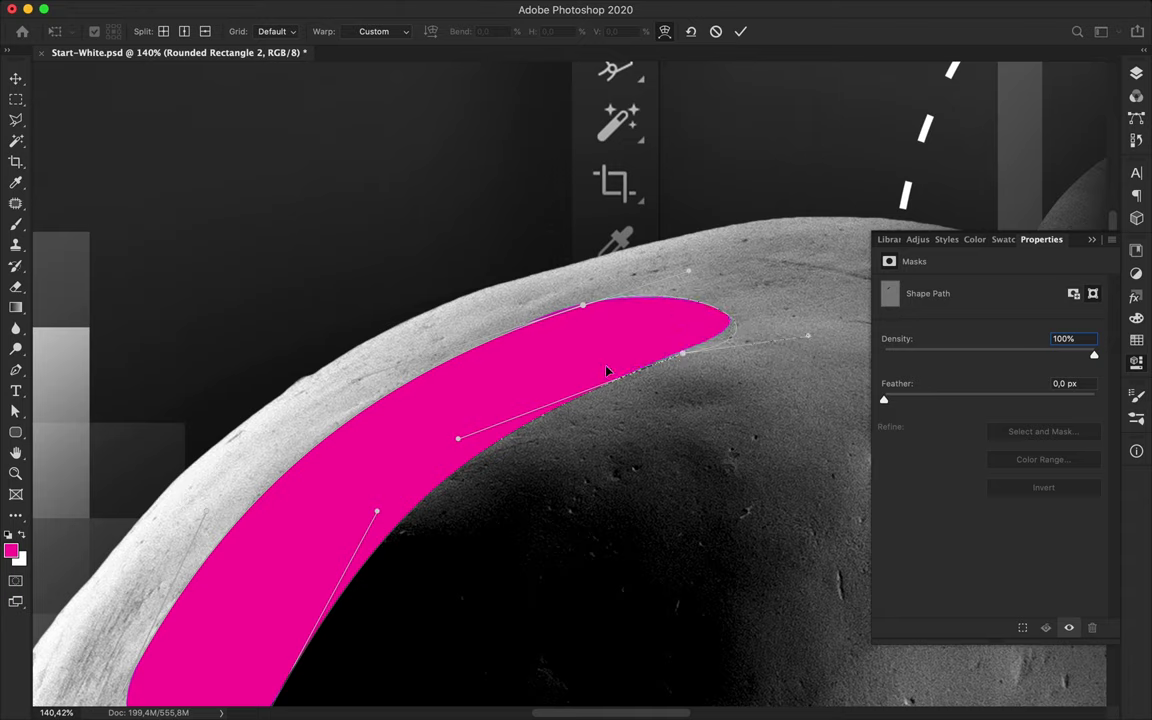
key(Return)
key(ctrl+0)
Step: Copy the pink shape's selection onto Layer 10, raise it in the stack and nudge it
key(v)
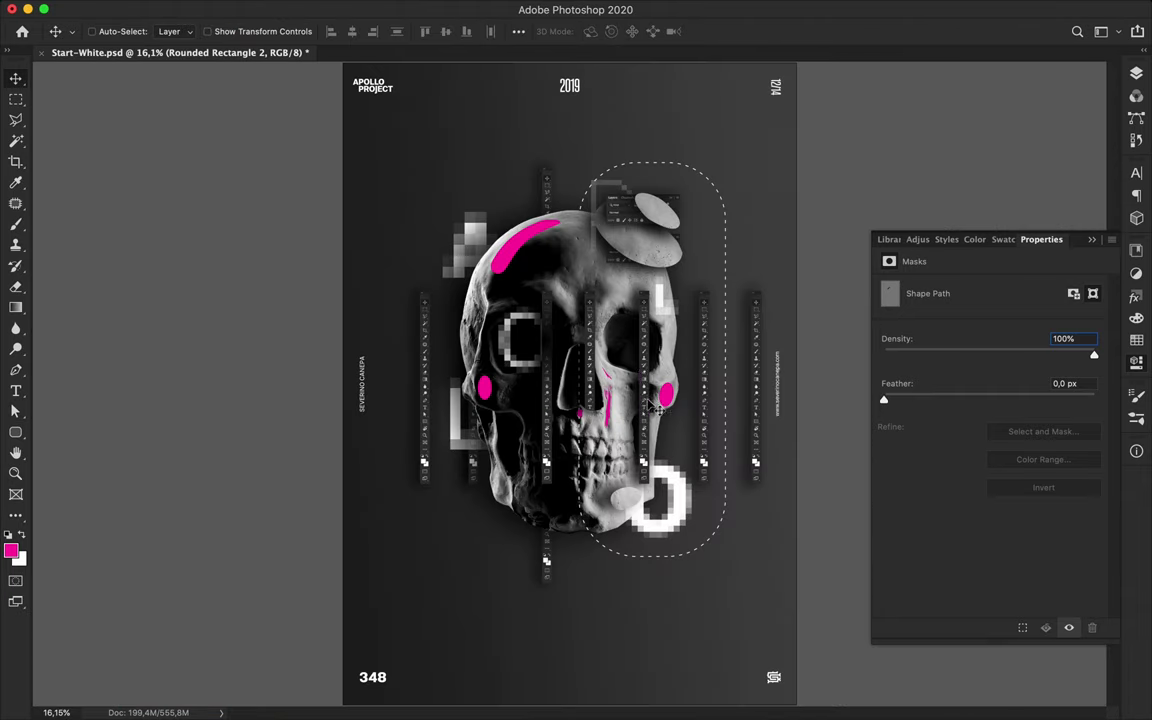
scroll(655, 405, up, 5)
scroll(655, 405, up, 5)
key(F7)
scroll(928, 445, down, 2)
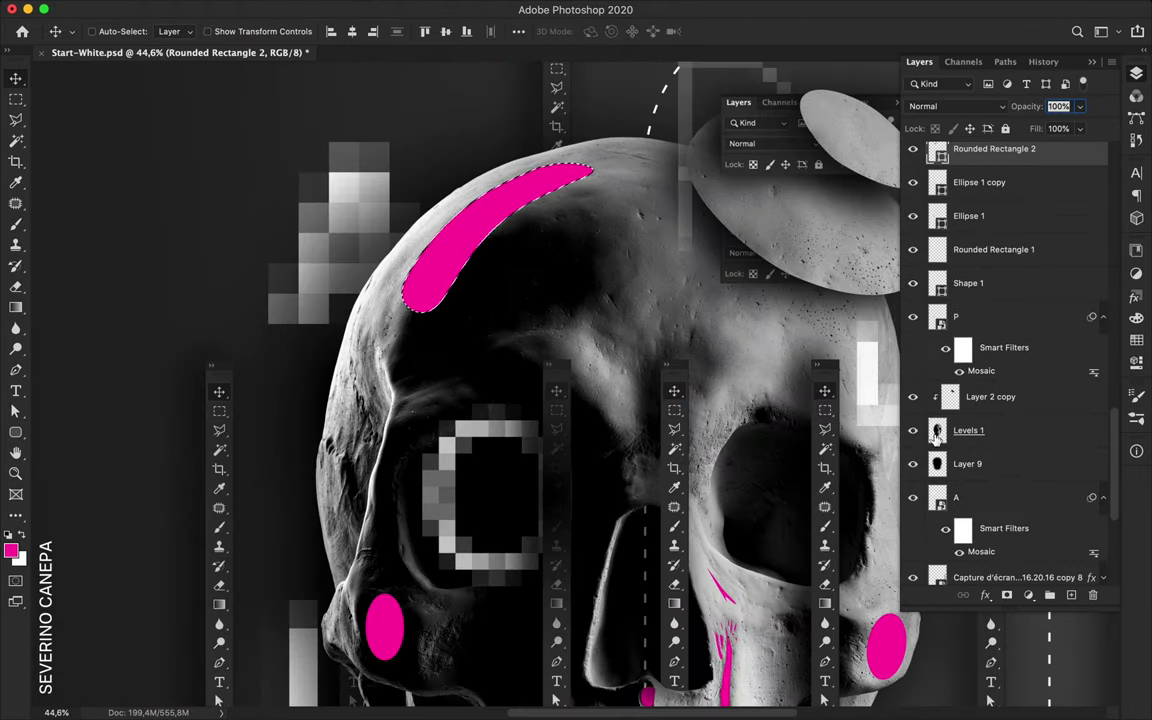
key(ctrl+j)
key(ctrl+])
key(ctrl+])
key(ctrl+])
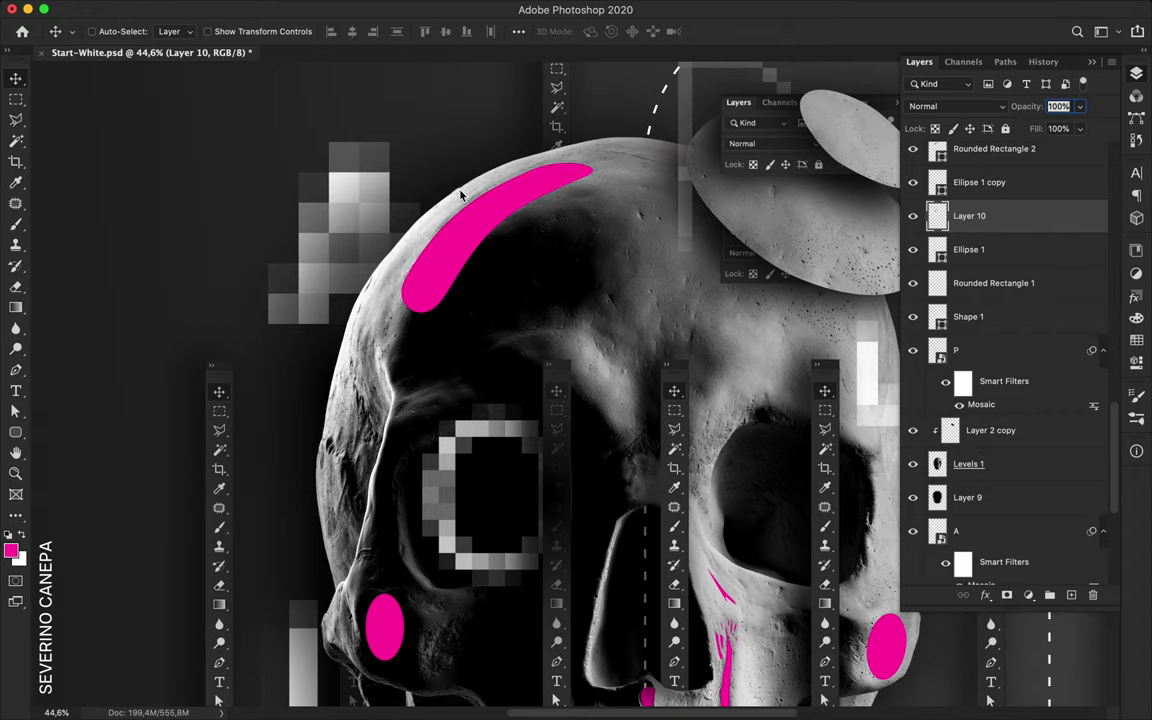
key(ctrl+])
key(ctrl+])
key(ctrl+])
key(ctrl+])
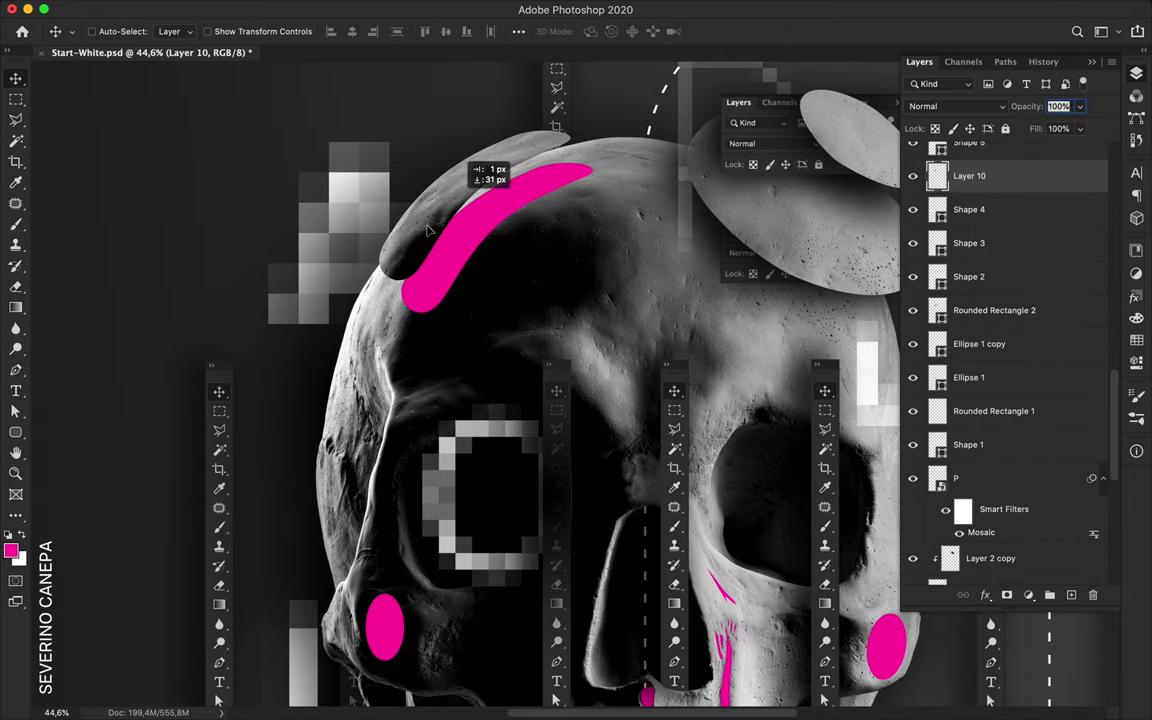
mouse_move(458, 200)
mouse_down()
mouse_move(558, 232)
mouse_move(578, 205)
mouse_up()
Step: Add Layer 11 and paint dark shading on it, then reposition the shading
ctrl+click(937, 175)
ctrl+click(1071, 594)
key(b)
key(x)
key(m)
click(409, 9)
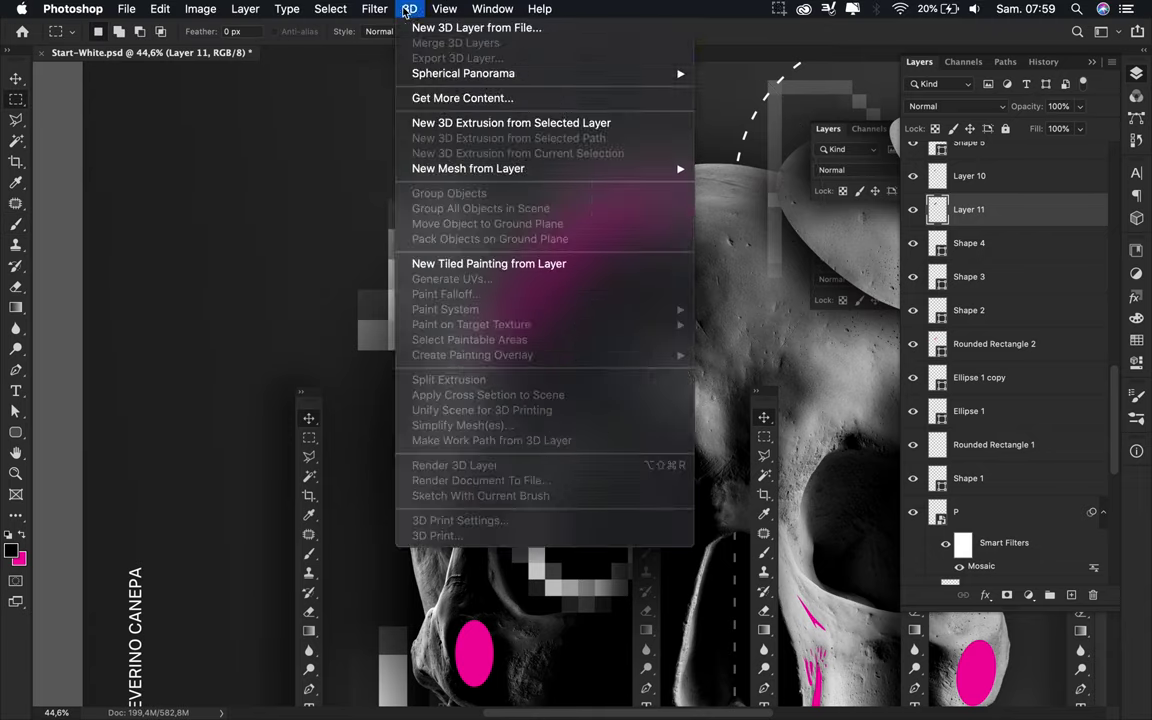
click(375, 9)
key(v)
drag(557, 253, 482, 244)
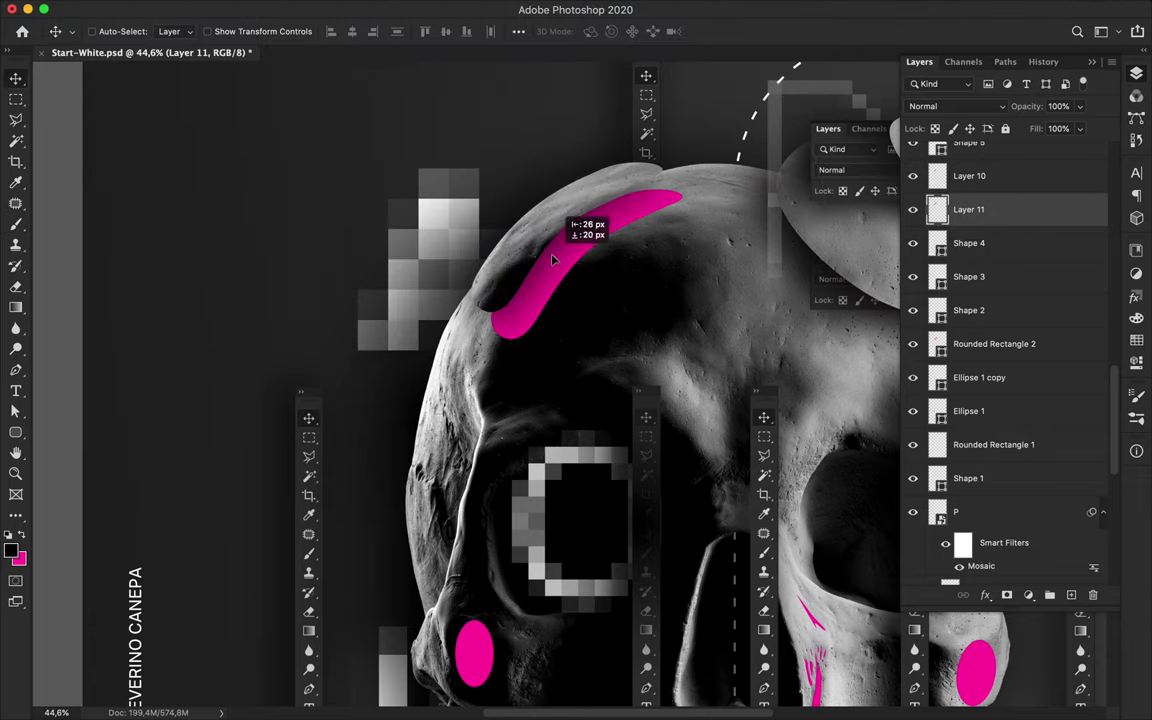
Step: Clip Layer 11 to Rounded Rectangle 2 and Alt-drag a copy lower in the stack
drag(965, 209, 970, 232)
drag(990, 343, 1012, 240)
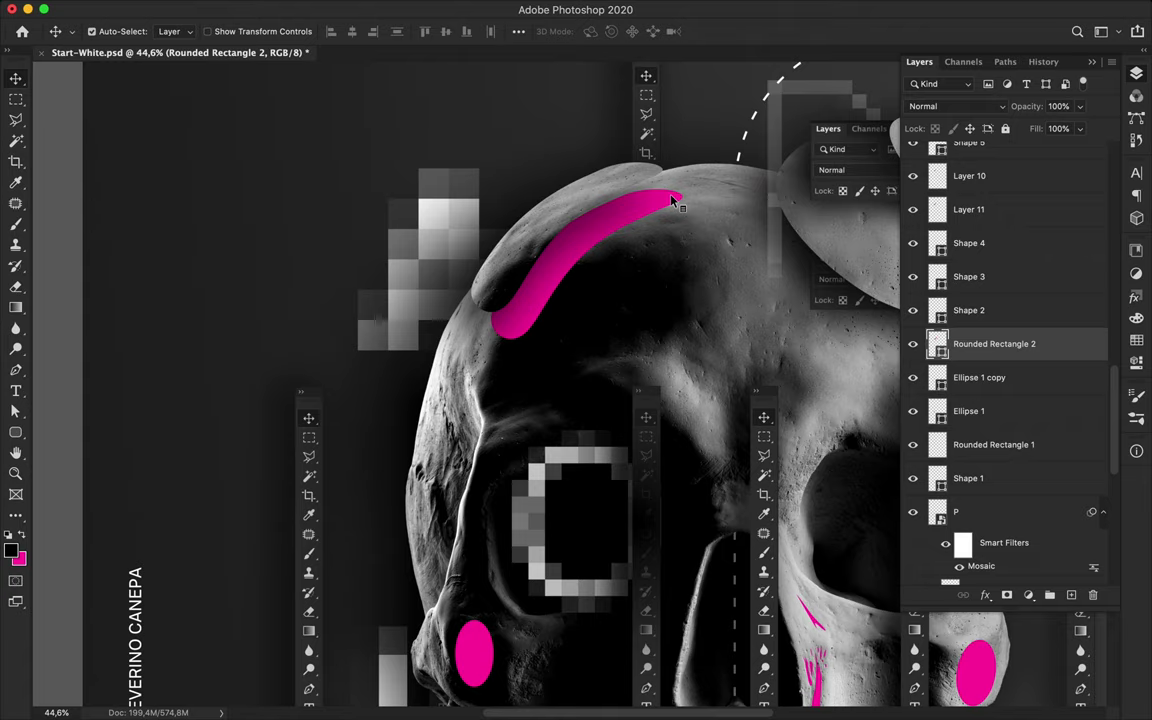
alt+click(918, 226)
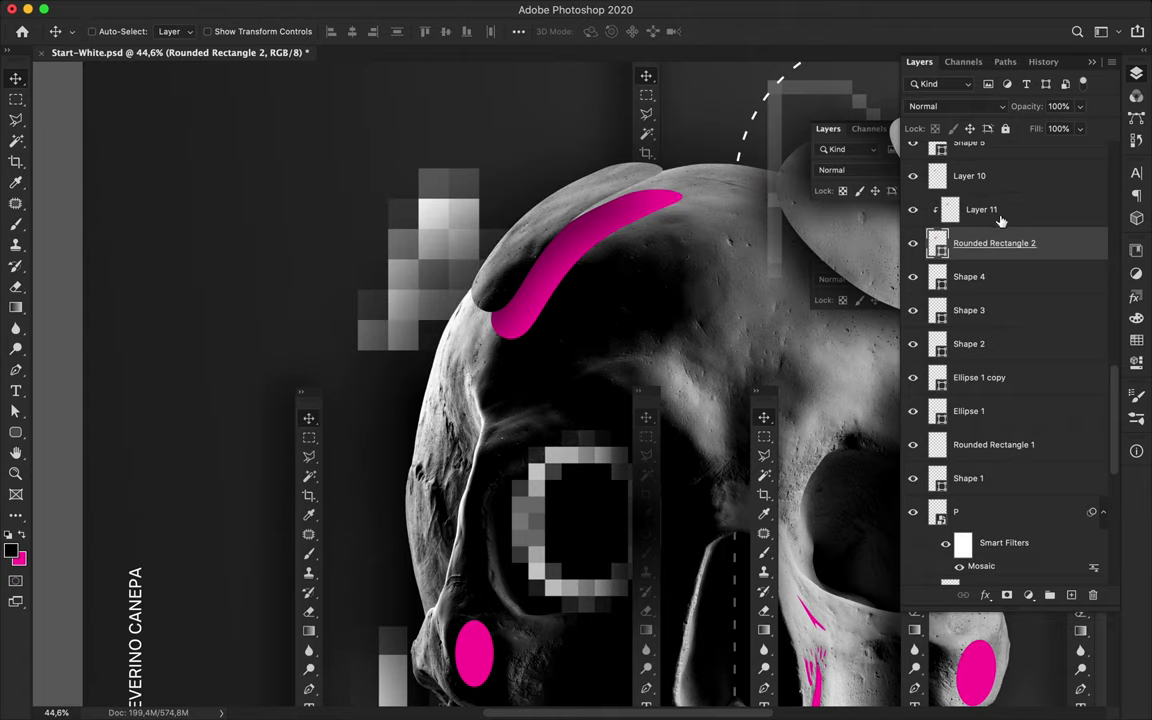
mouse_move(960, 209)
mouse_down()
mouse_move(1000, 605)
mouse_move(1000, 445)
mouse_up()
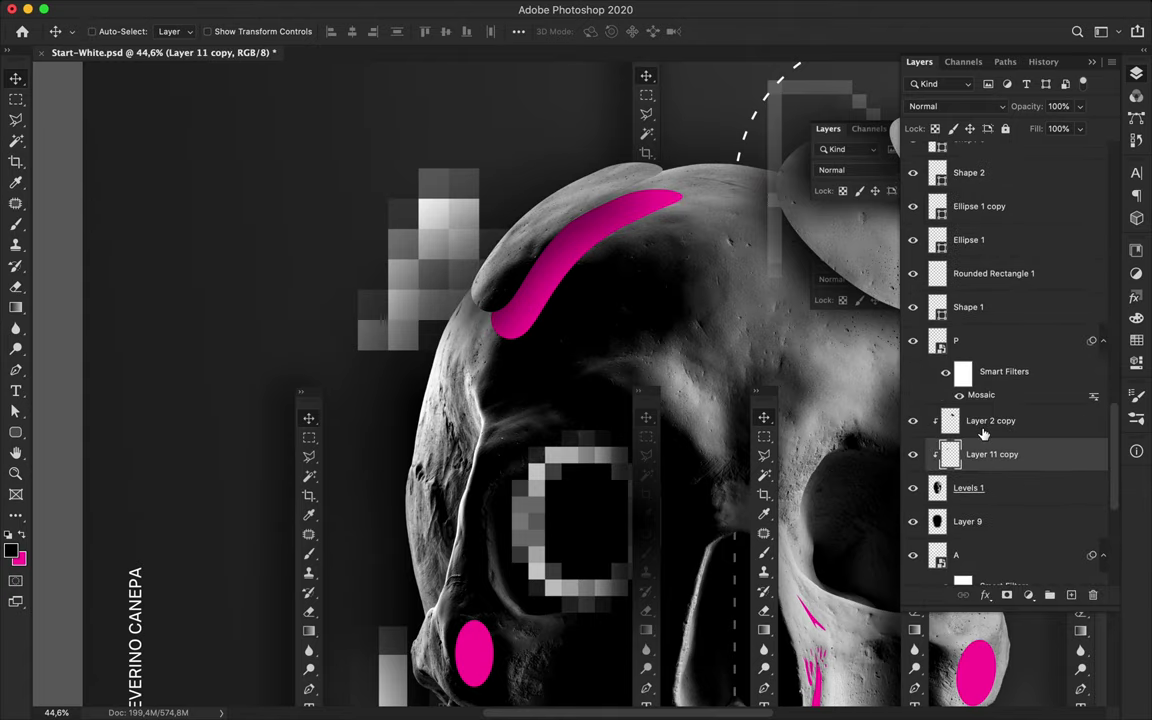
key(ctrl+0)
scroll(617, 428, down, 2)
scroll(617, 428, up, 3)
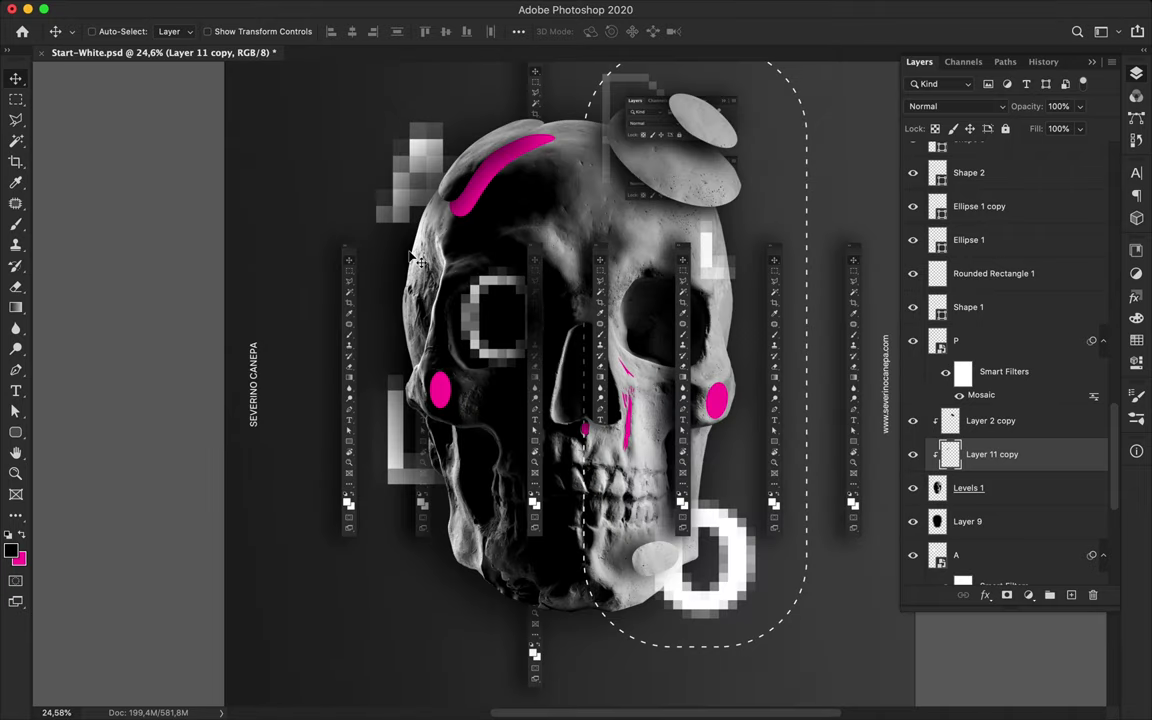
right_click(15, 432)
Step: Draw a tall unfilled ellipse over the skull with a solid 8 pt magenta outline
click(80, 440)
click(175, 31)
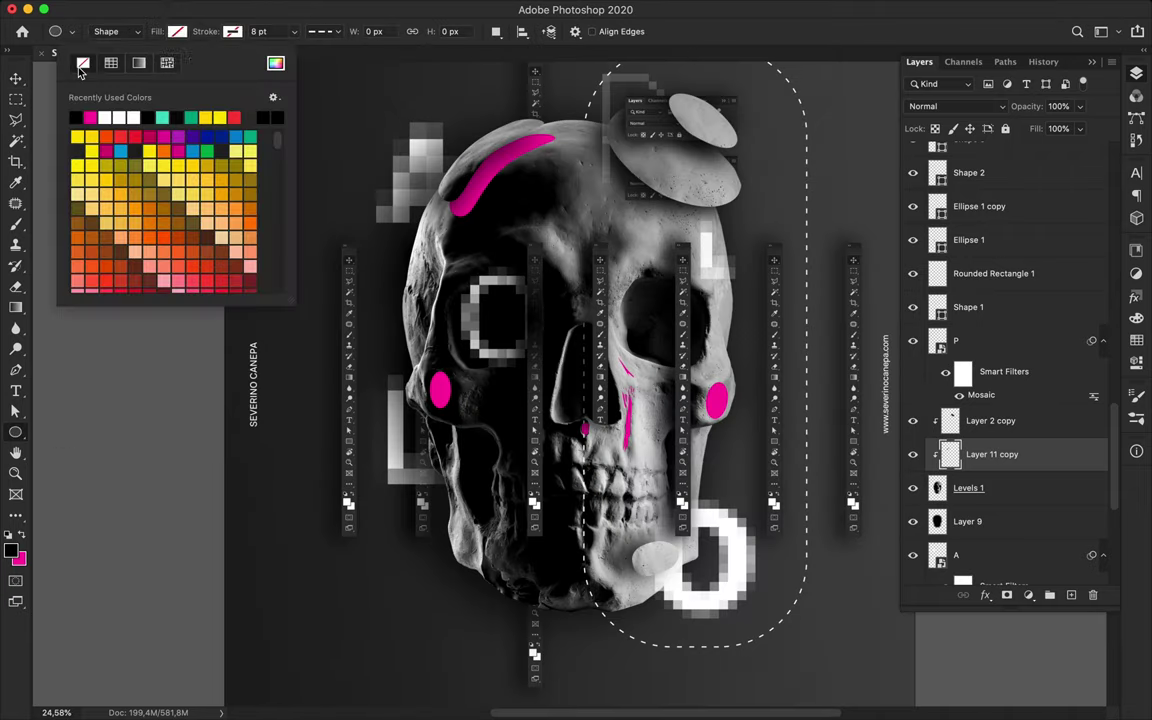
drag(655, 62, 388, 640)
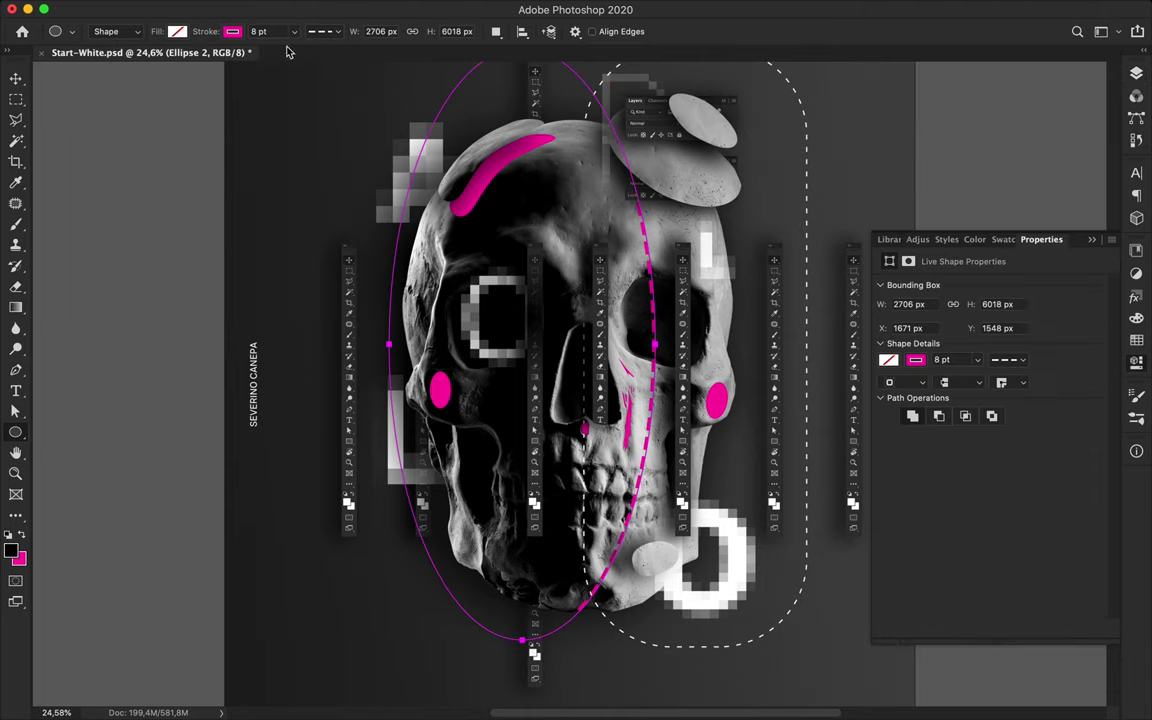
click(316, 31)
click(296, 76)
Step: Move Ellipse 2 up the layer stack and shift the ellipse slightly right
key(v)
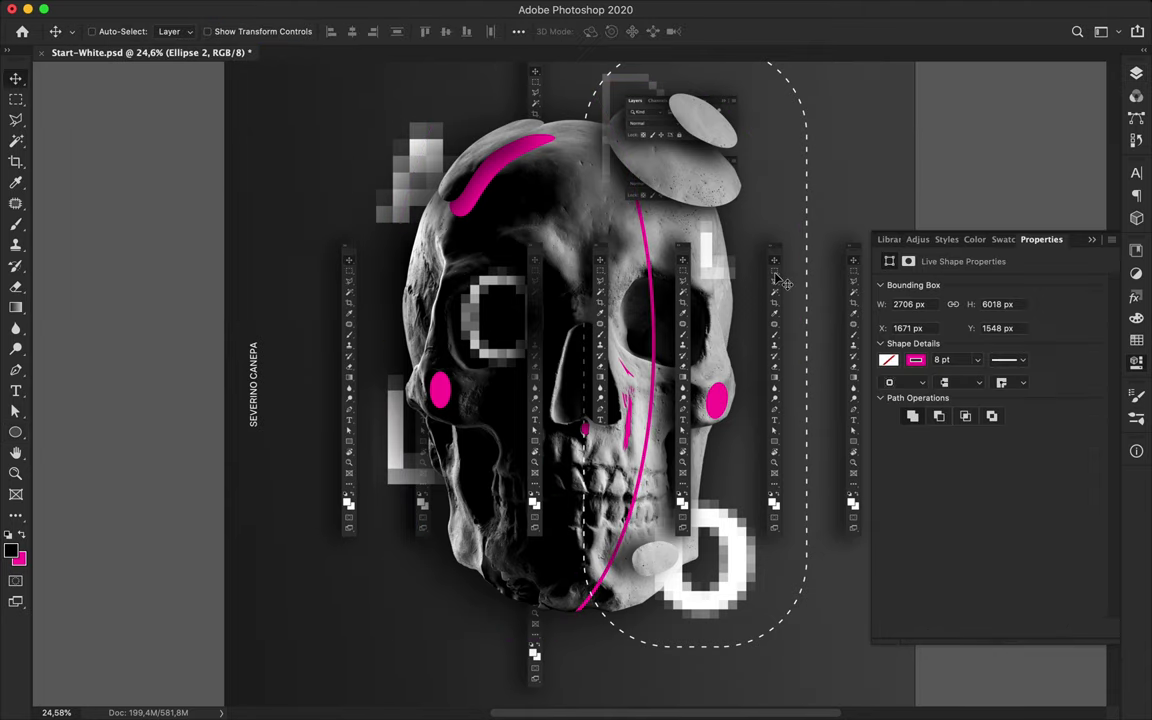
click(1134, 93)
mouse_move(975, 450)
mouse_down()
mouse_move(998, 514)
mouse_move(993, 303)
mouse_up()
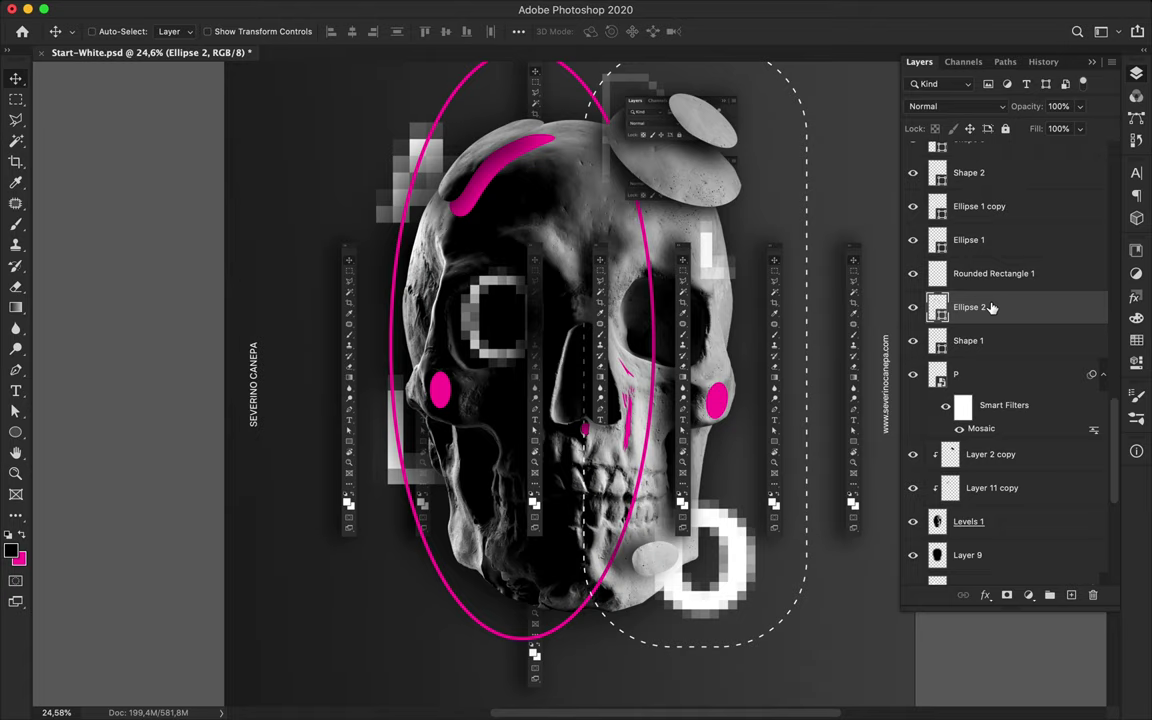
scroll(490, 255, up, 3)
drag(490, 255, 515, 257)
mouse_move(995, 307)
mouse_down()
mouse_move(1022, 210)
mouse_move(982, 255)
mouse_up()
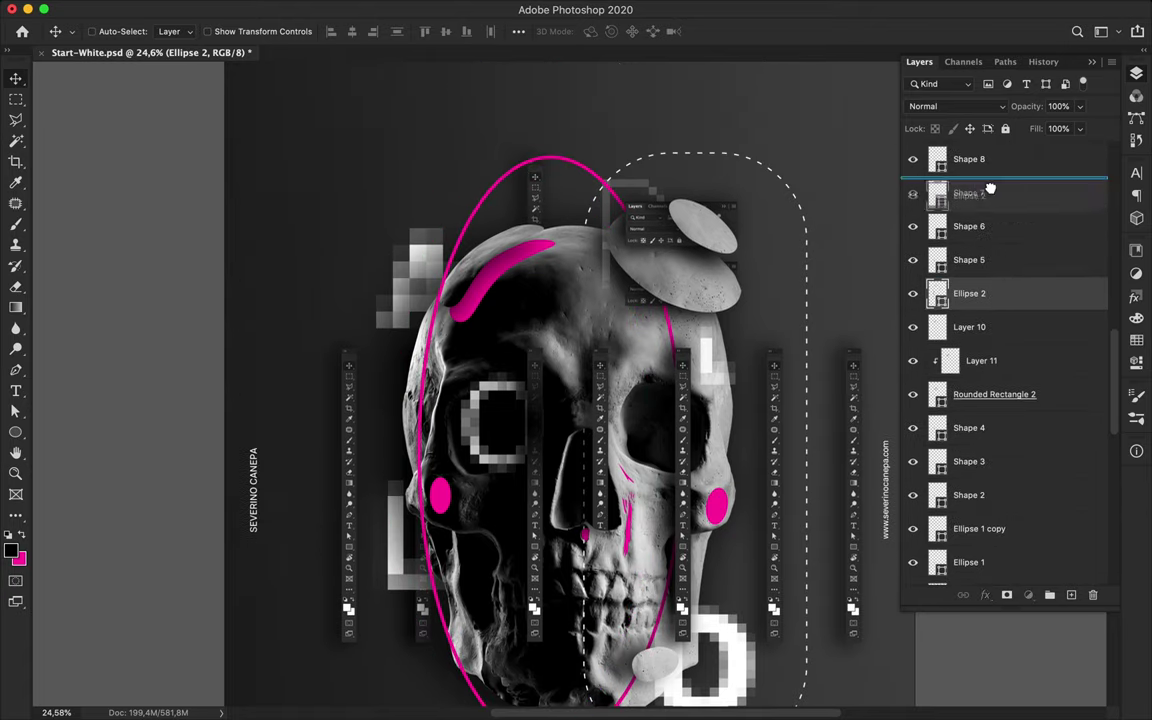
mouse_move(982, 255)
mouse_down()
mouse_move(998, 325)
mouse_move(990, 245)
mouse_up()
scroll(700, 385, down, 3)
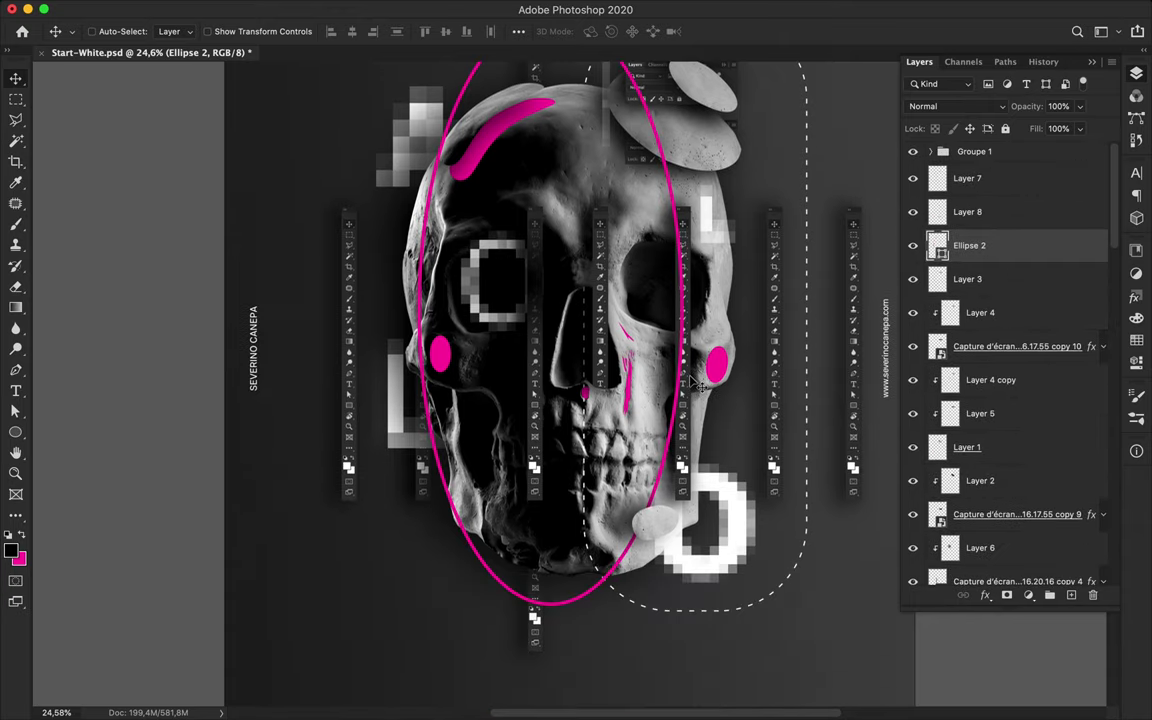
Step: Load the ellipse selection and add a new Layer 12 beneath Ellipse 2
key(ctrl+shift+alt+n)
key(ctrl+bracketleft)
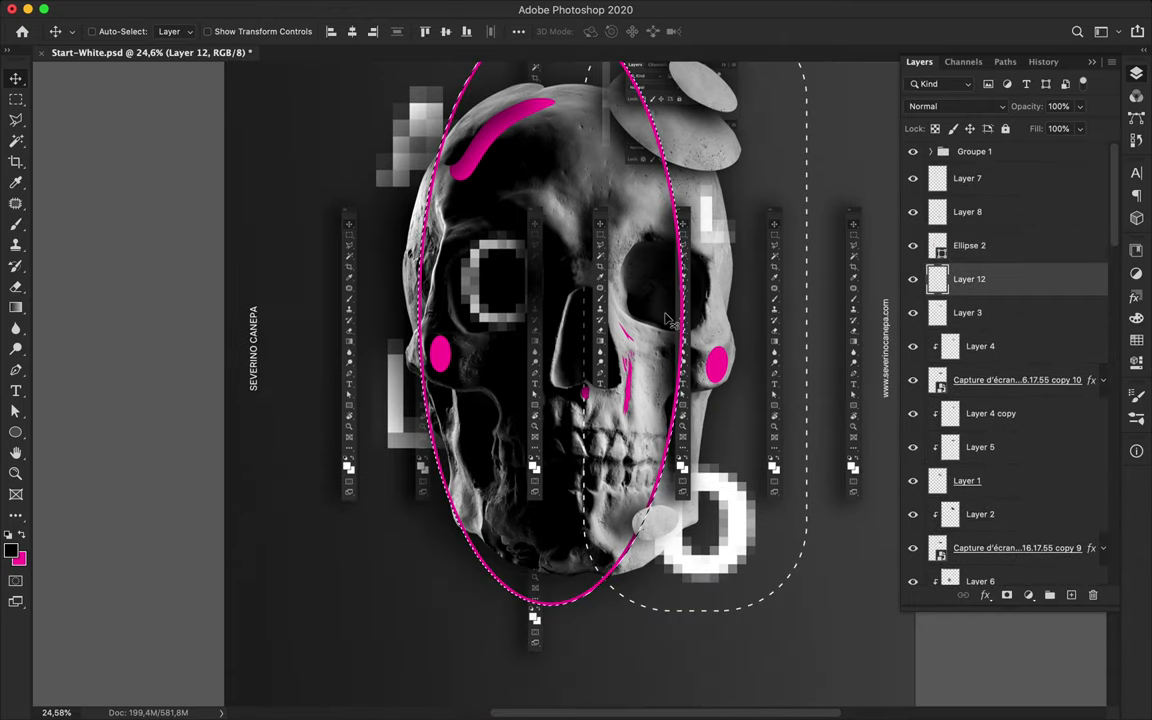
ctrl+click(937, 245)
scroll(615, 220, down, 2)
scroll(615, 220, up, 3)
scroll(525, 338, up, 4)
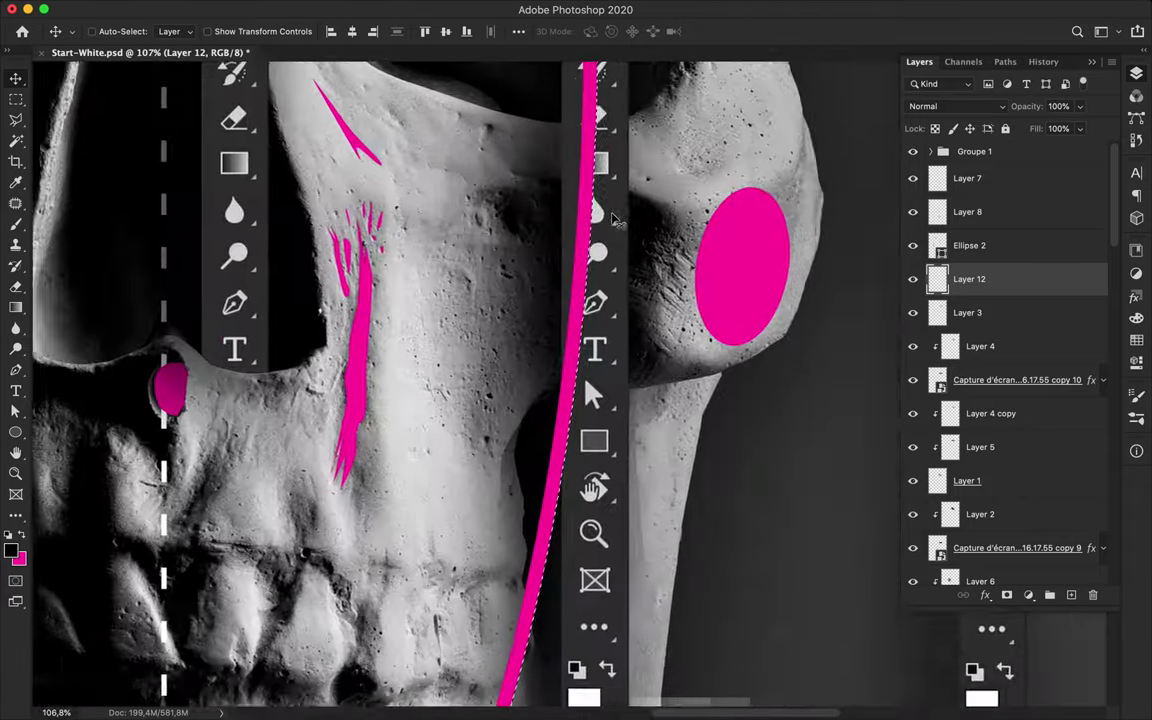
scroll(525, 338, down, 4)
key(ctrl+d)
Step: Try and undo a Layer 3 duplicate, then delete the unused Layer 12
key(Delete)
key(ctrl+j)
key(ctrl+bracketleft)
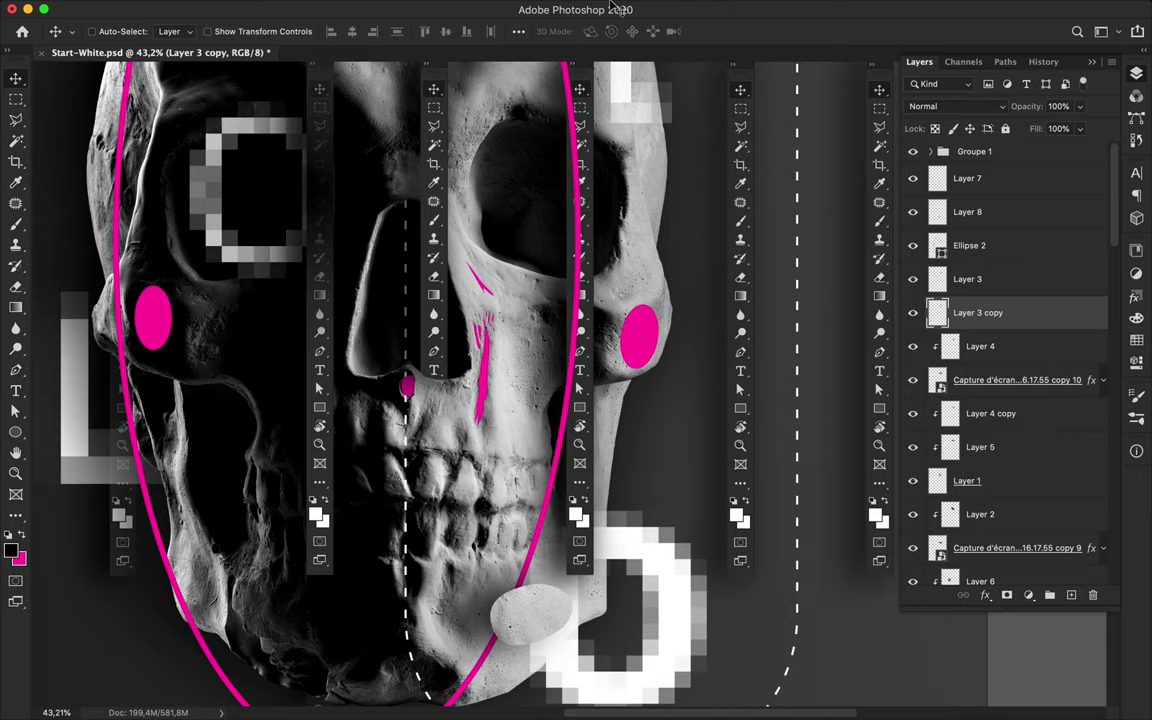
key(a)
key(v)
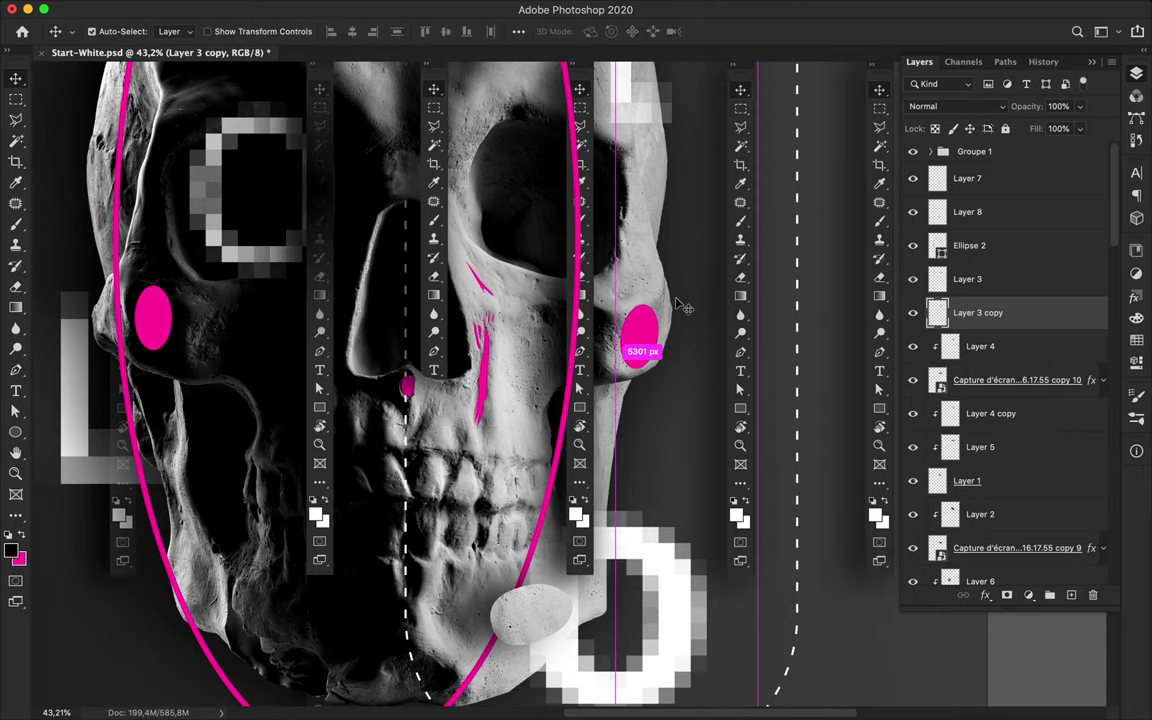
key(ctrl+z)
key(ctrl+z)
key(ctrl+z)
scroll(650, 338, down, 3)
scroll(650, 338, down, 3)
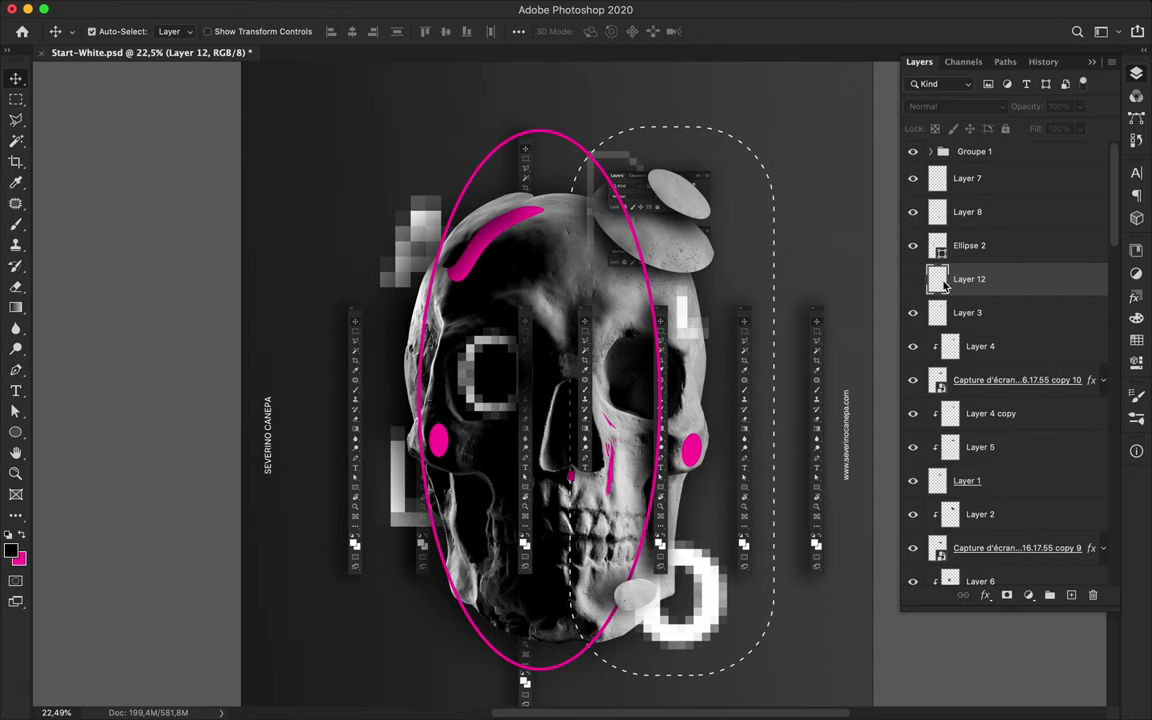
key(Delete)
Step: Duplicate the magenta Ellipse 2 layer into Ellipse 2 copy
key(ctrl+j)
key(a)
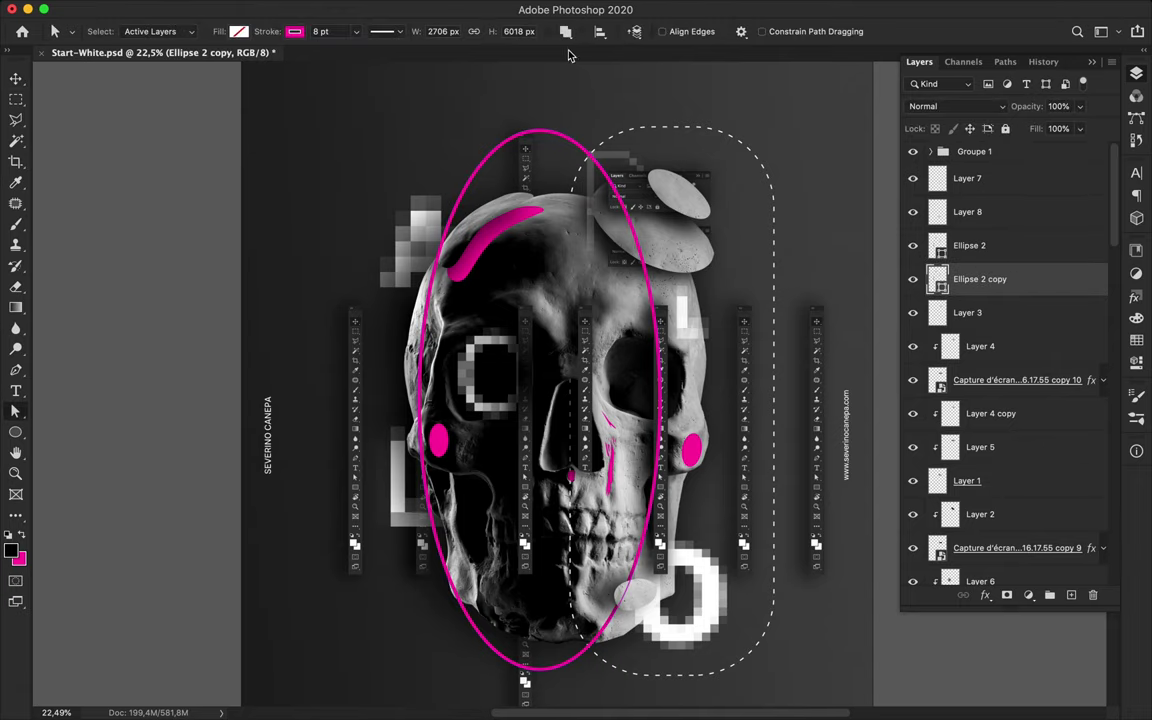
click(238, 31)
key(Escape)
key(v)
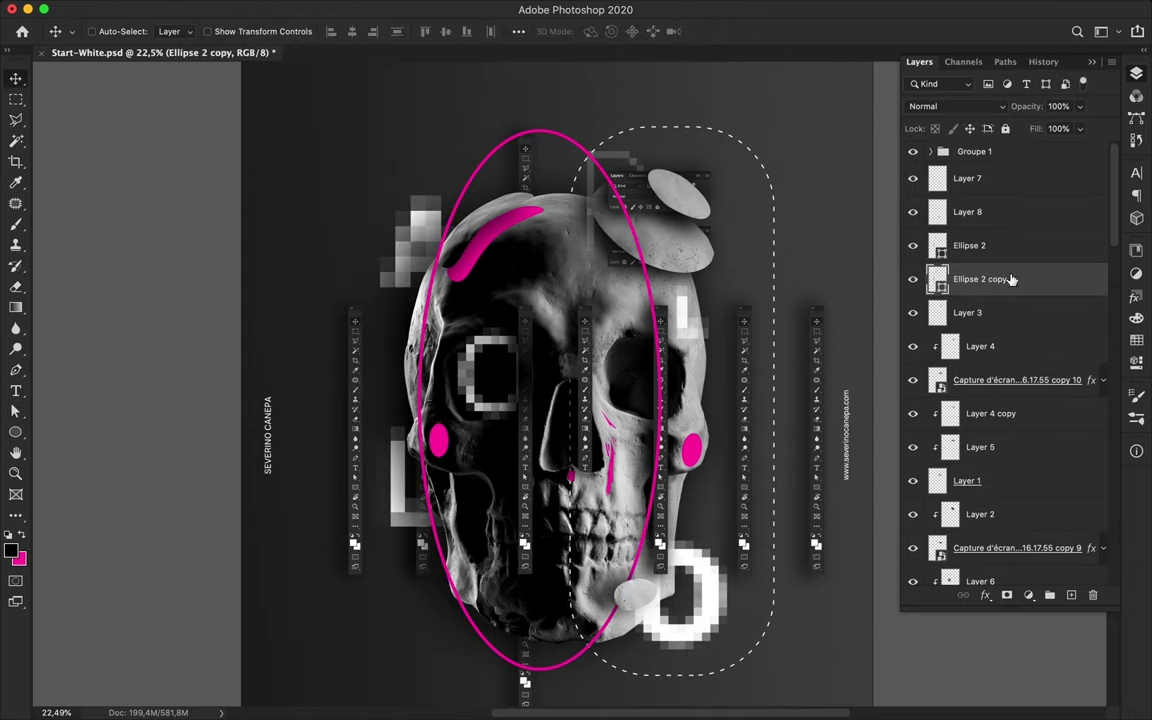
Step: Apply a 45.8 px Gaussian Blur to the ring copy and shift the glow into place
click(374, 9)
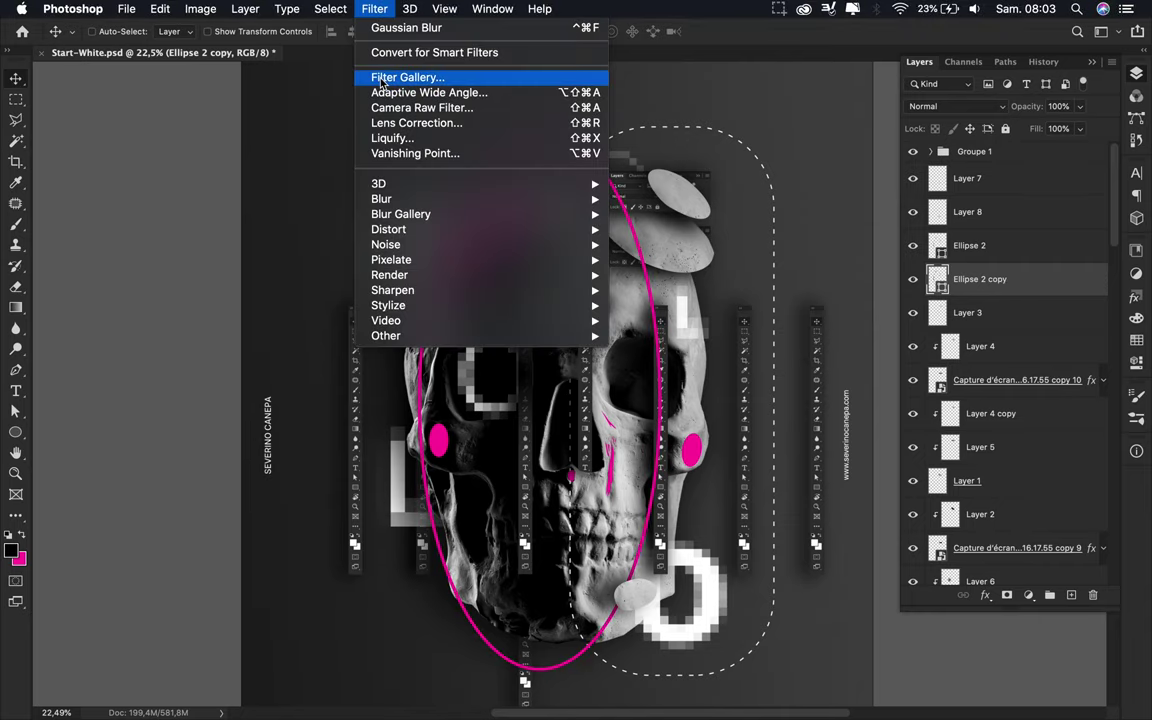
mouse_move(381, 199)
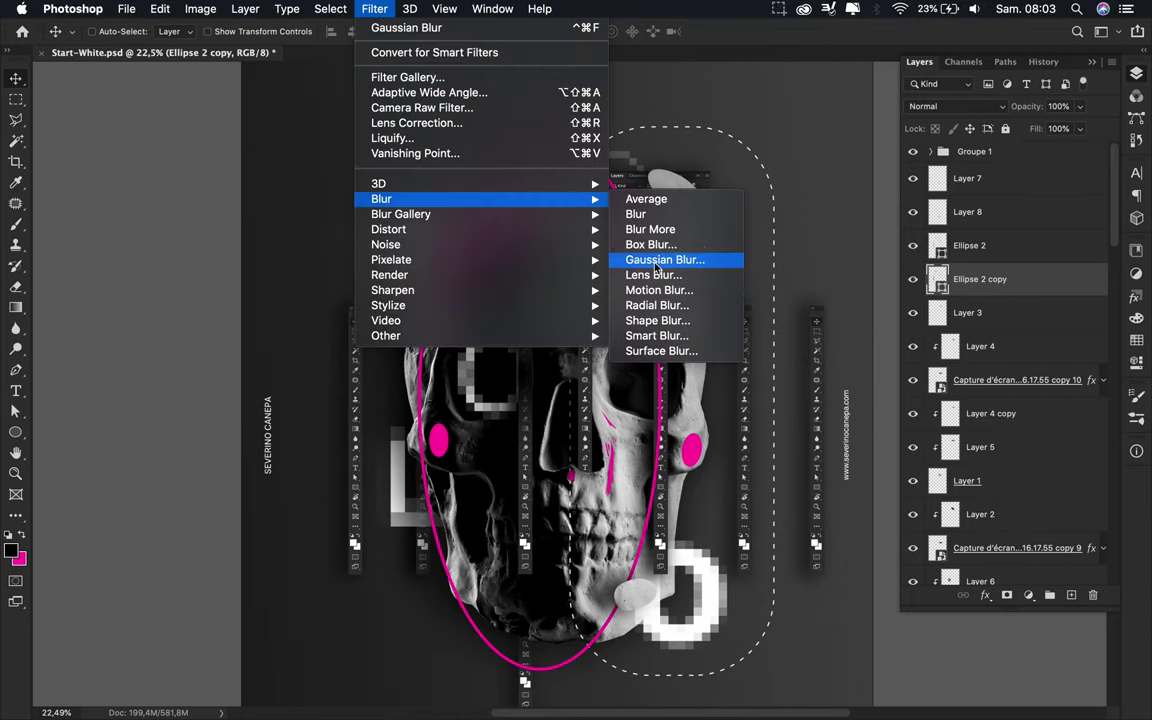
click(660, 260)
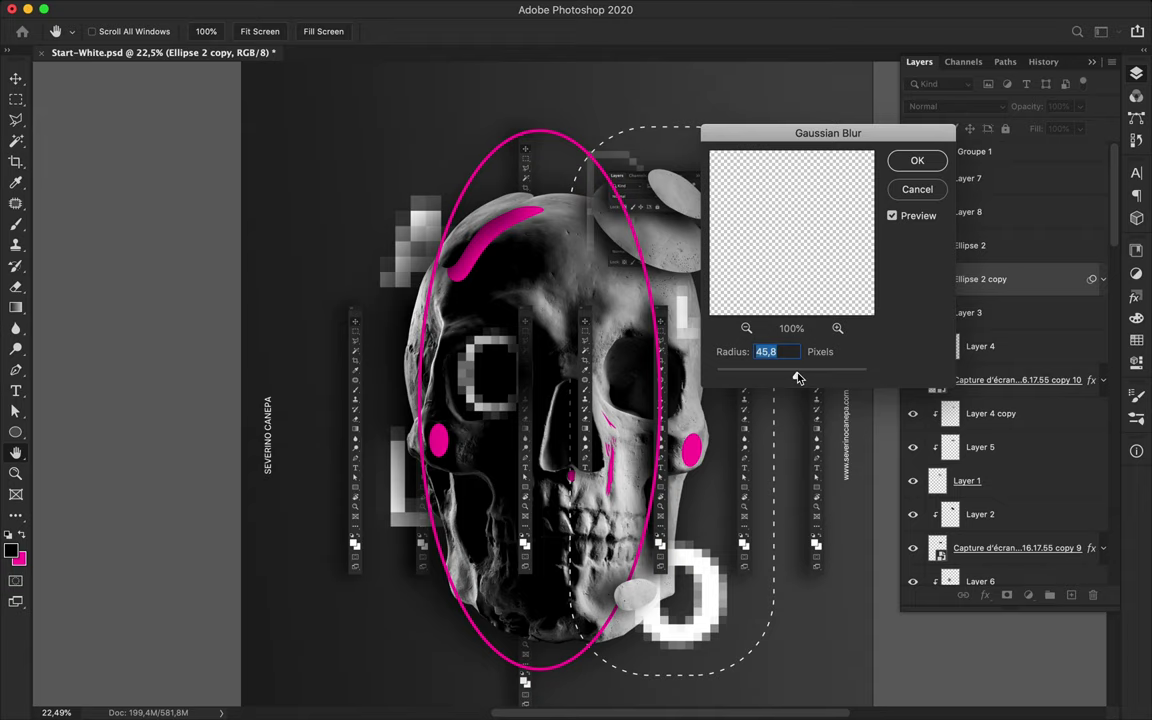
key(Return)
drag(537, 286, 648, 305)
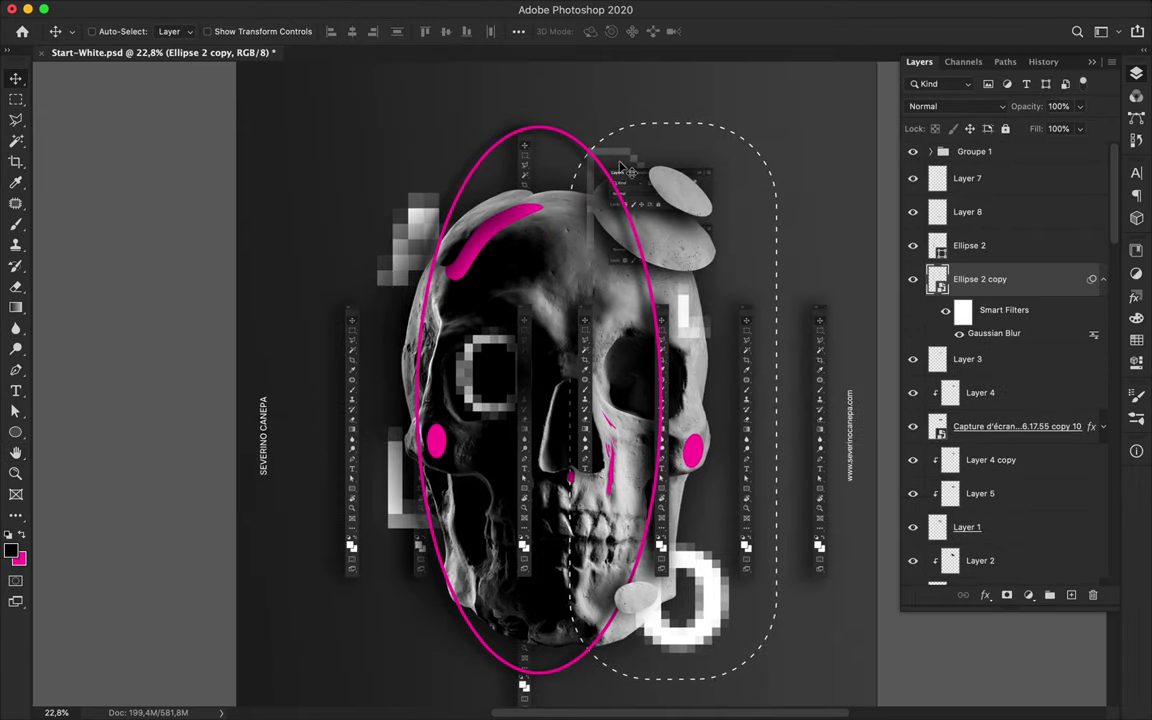
alt+scroll(648, 305, up, 5)
ctrl+click(670, 197)
Step: Move the pink ring 147 px to the left
alt+scroll(670, 197, down, 3)
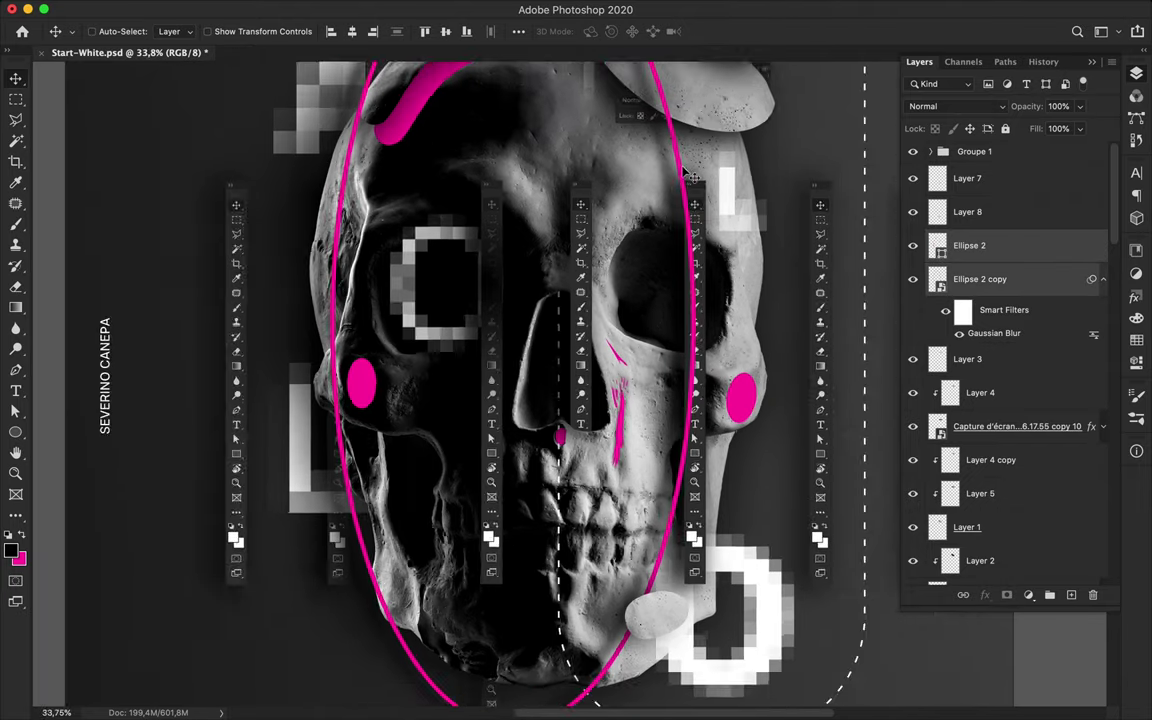
drag(670, 197, 672, 190)
scroll(672, 190, up, 3)
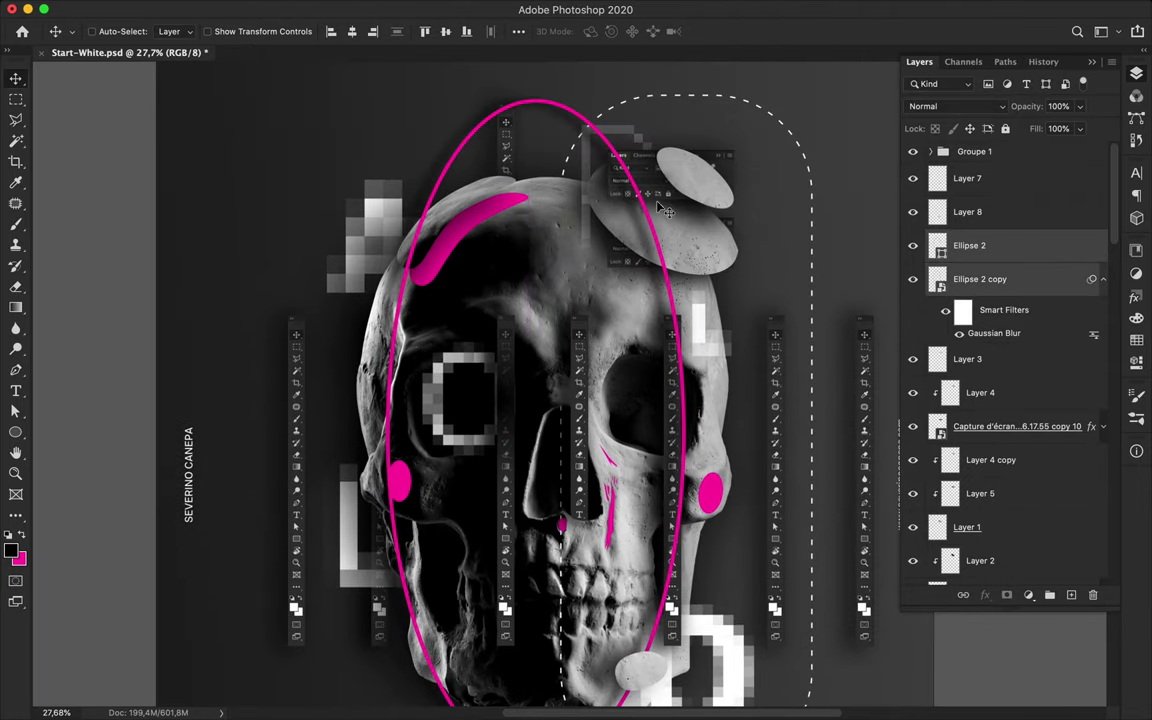
click(957, 400)
Step: Rasterize the Ellipse 2 layer and rename it Pink Ellipse
click(972, 246)
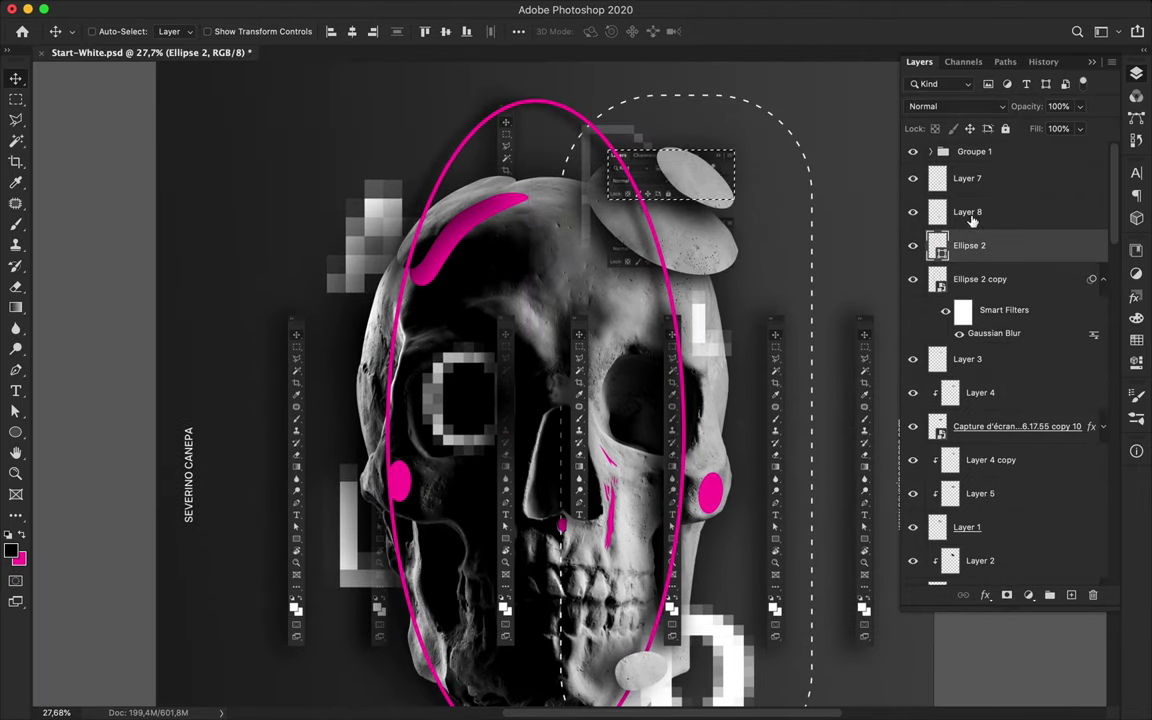
right_click(1006, 263)
click(933, 262)
double_click(966, 245)
key(Return)
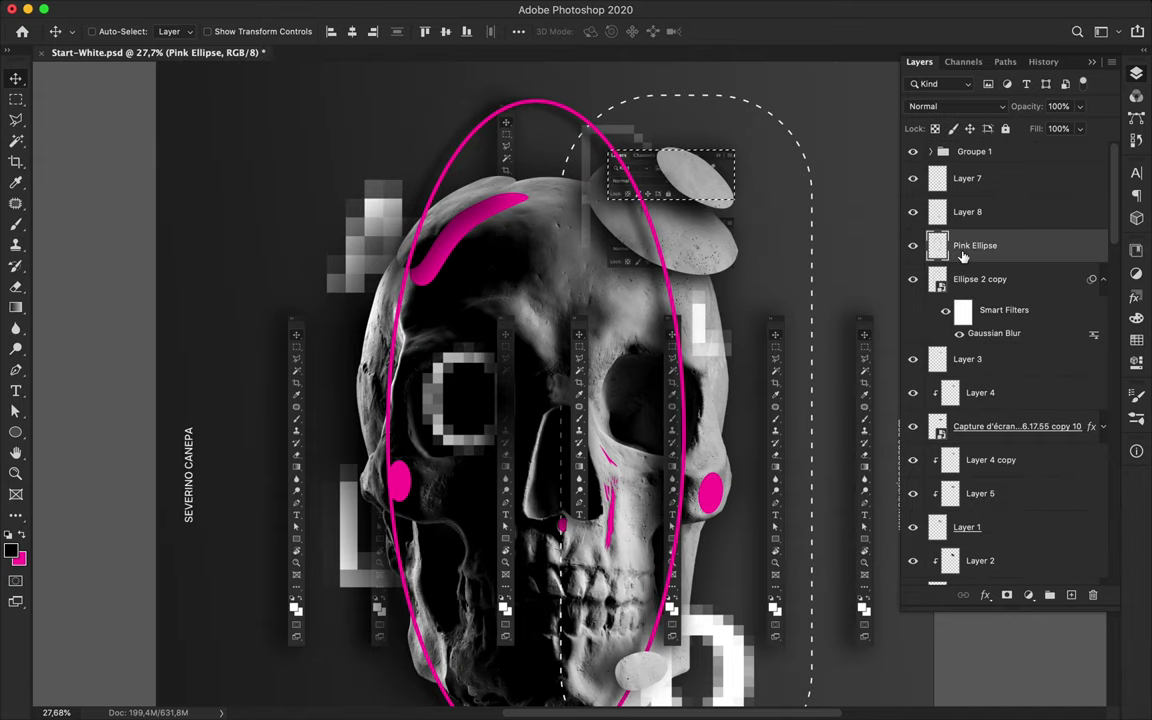
Step: Rasterize the blurred Ellipse 2 copy layer
key(e)
click(996, 278)
click(705, 280)
click(694, 249)
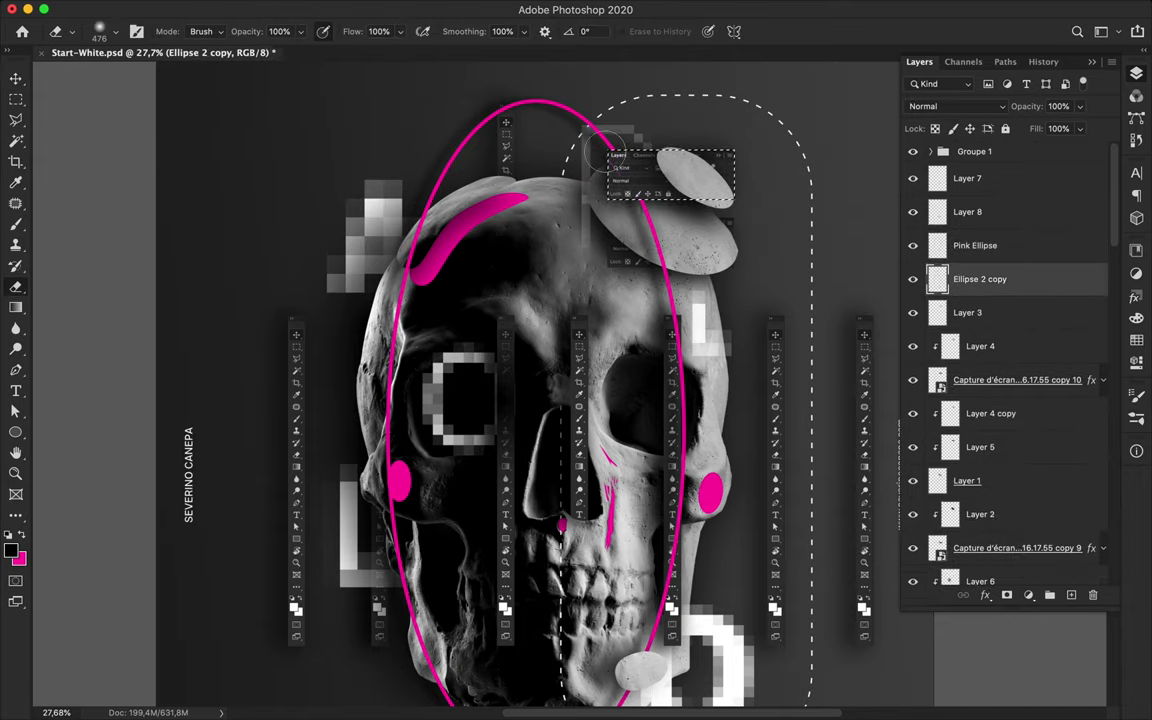
scroll(718, 290, down, 3)
Step: Select the toolbar strip, Pink Ellipse and Ellipse 2 copy layers in turn
key(v)
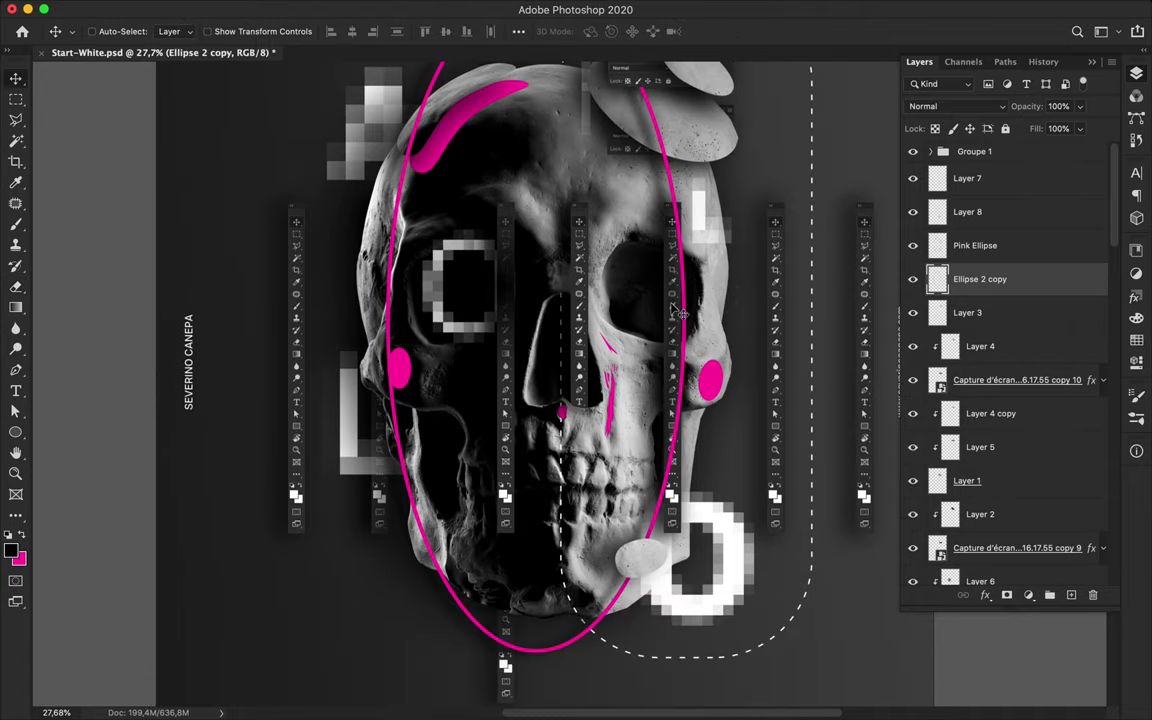
click(673, 520)
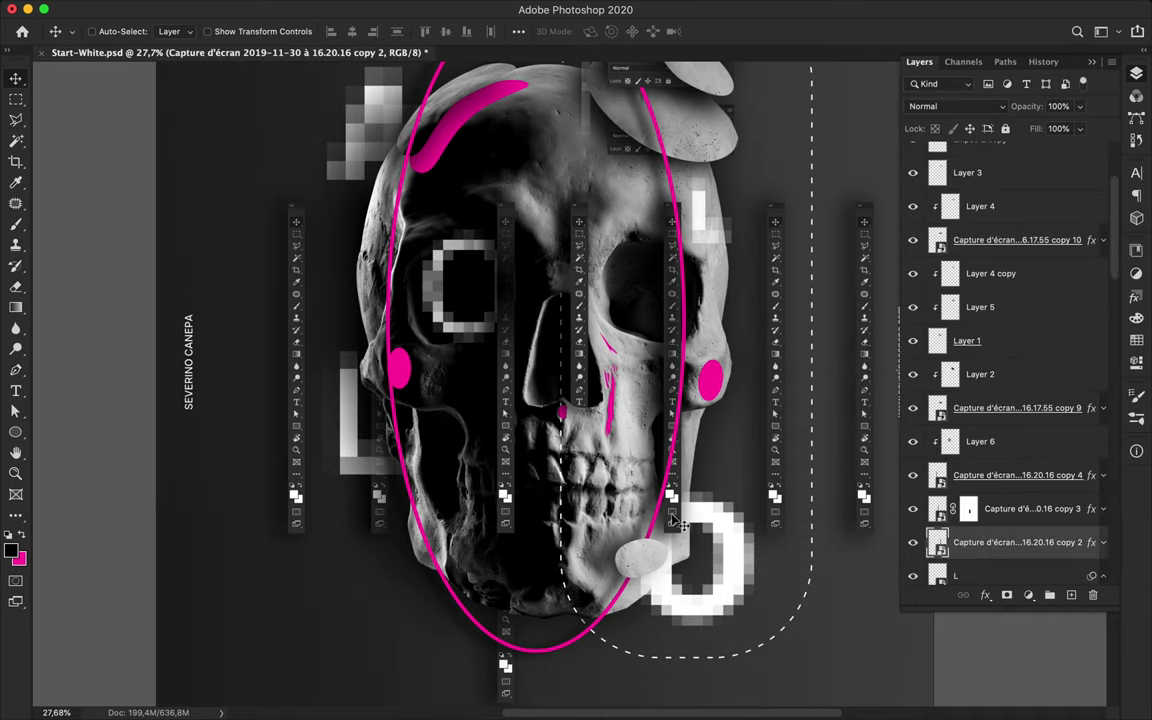
scroll(945, 540, up, 3)
click(975, 245)
key(e)
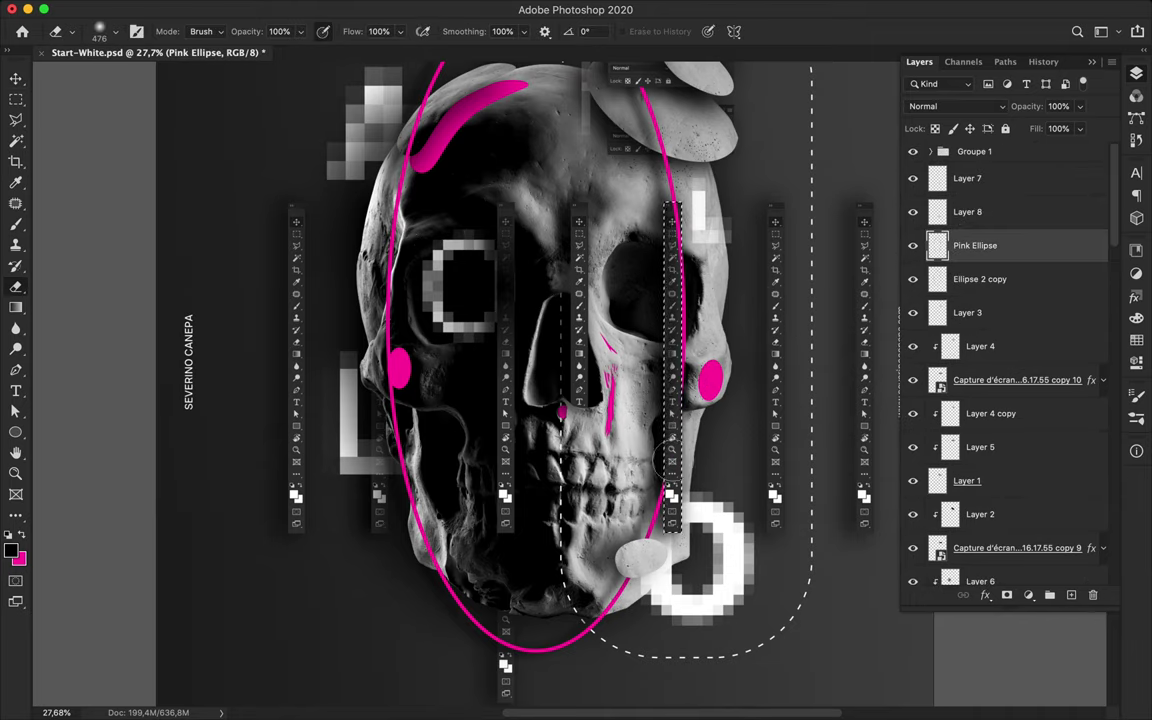
key(m)
click(1000, 279)
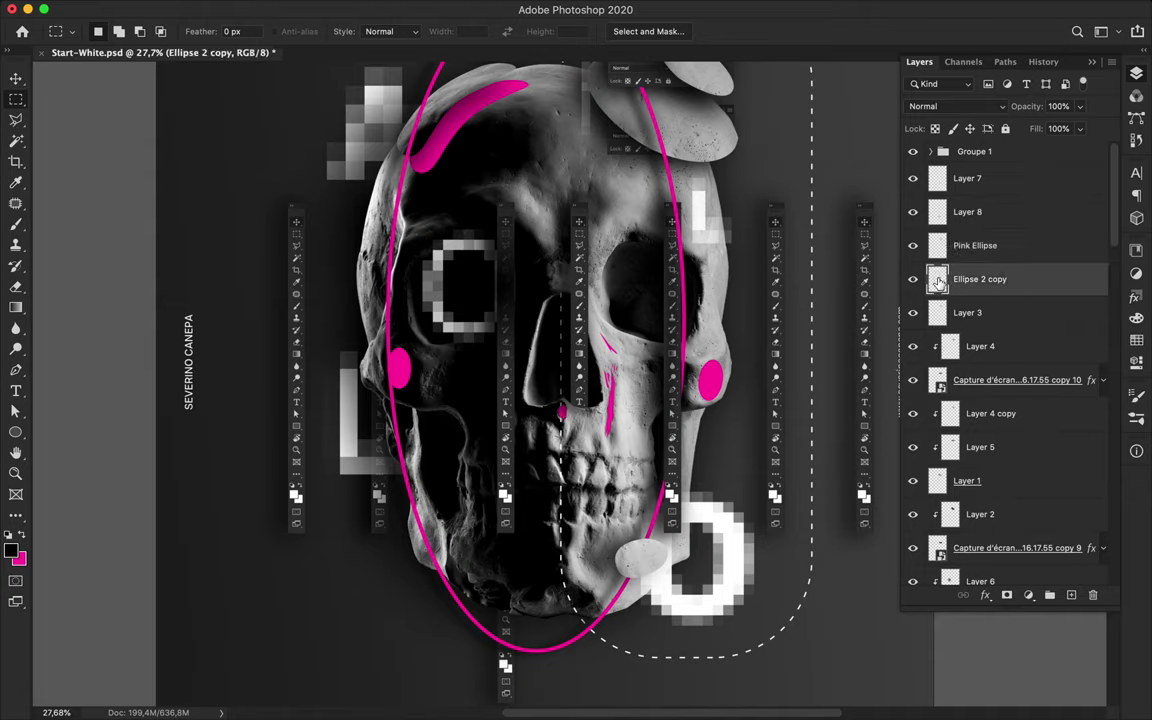
scroll(985, 498, down, 3)
Step: Load the toolbar strip's outline as a selection, then reselect the Pink Ellipse layer
ctrl+click(941, 430)
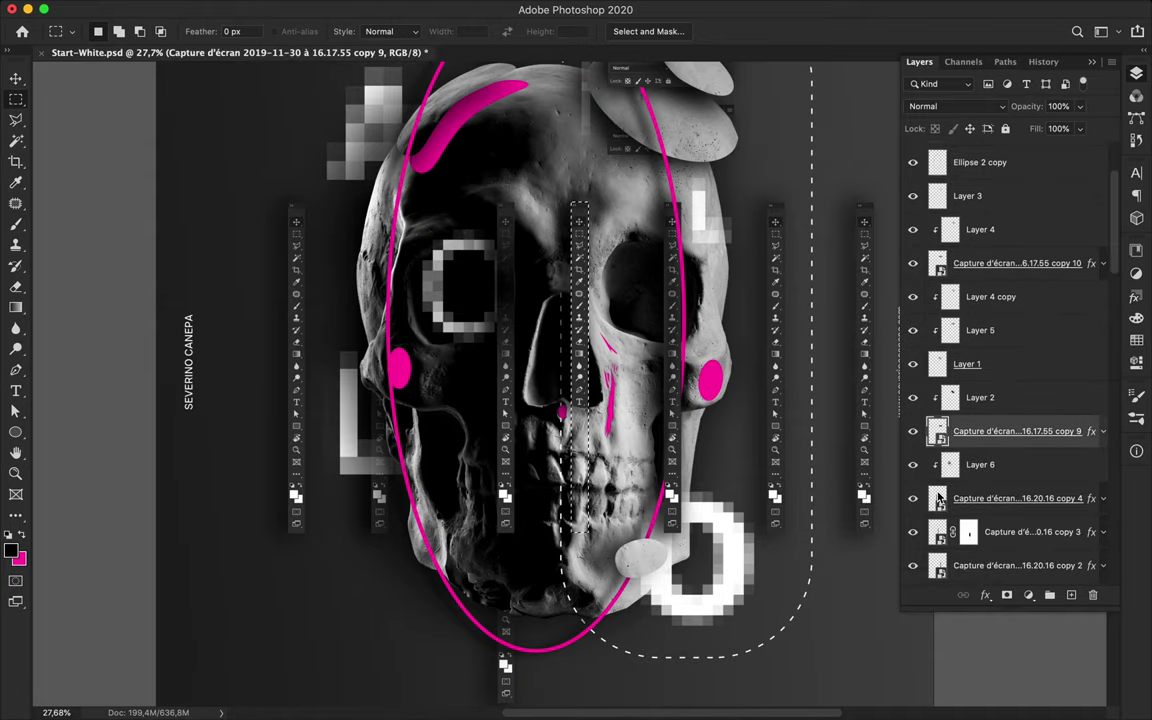
key(e)
scroll(985, 350, up, 2)
click(985, 237)
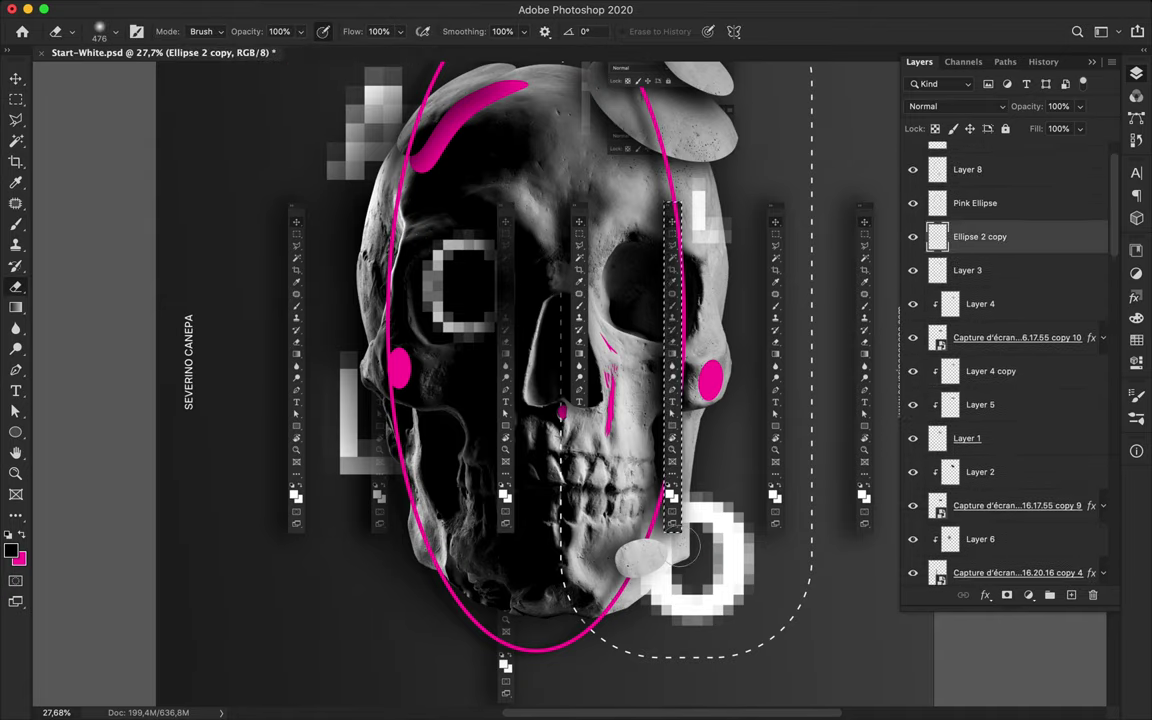
key(v)
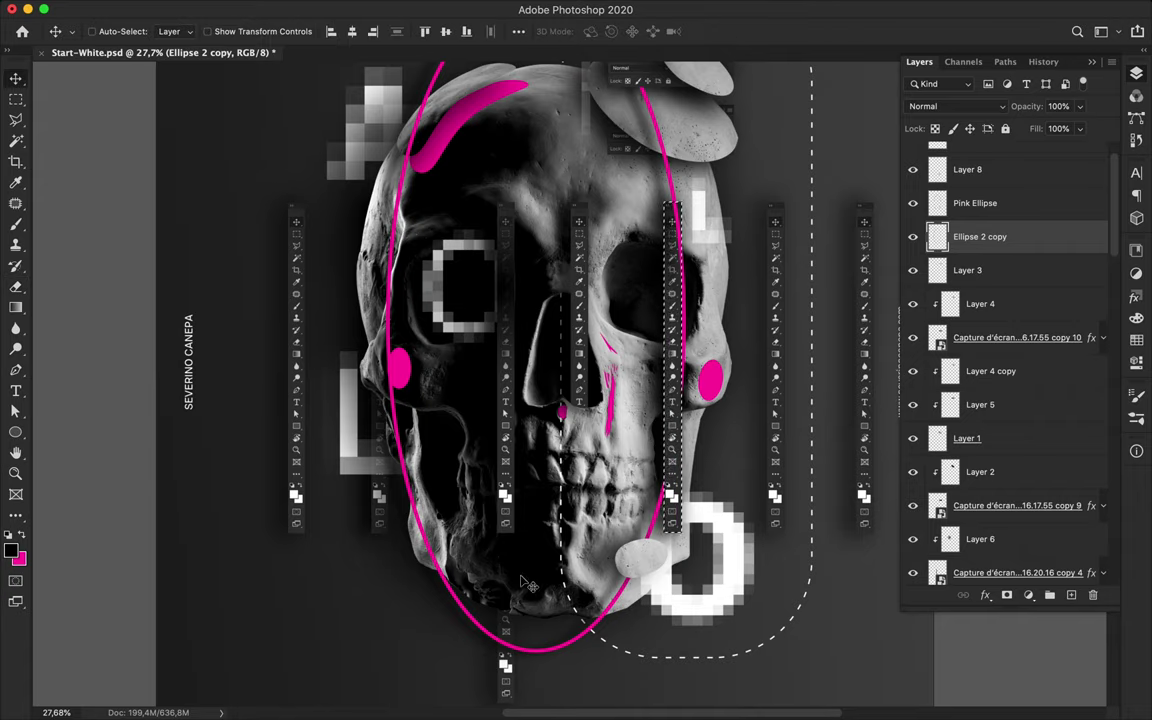
scroll(393, 345, up, 5)
click(975, 203)
Step: Hide Pink Ellipse and trace the skull's left cheekbone edge with the Pen tool
key(p)
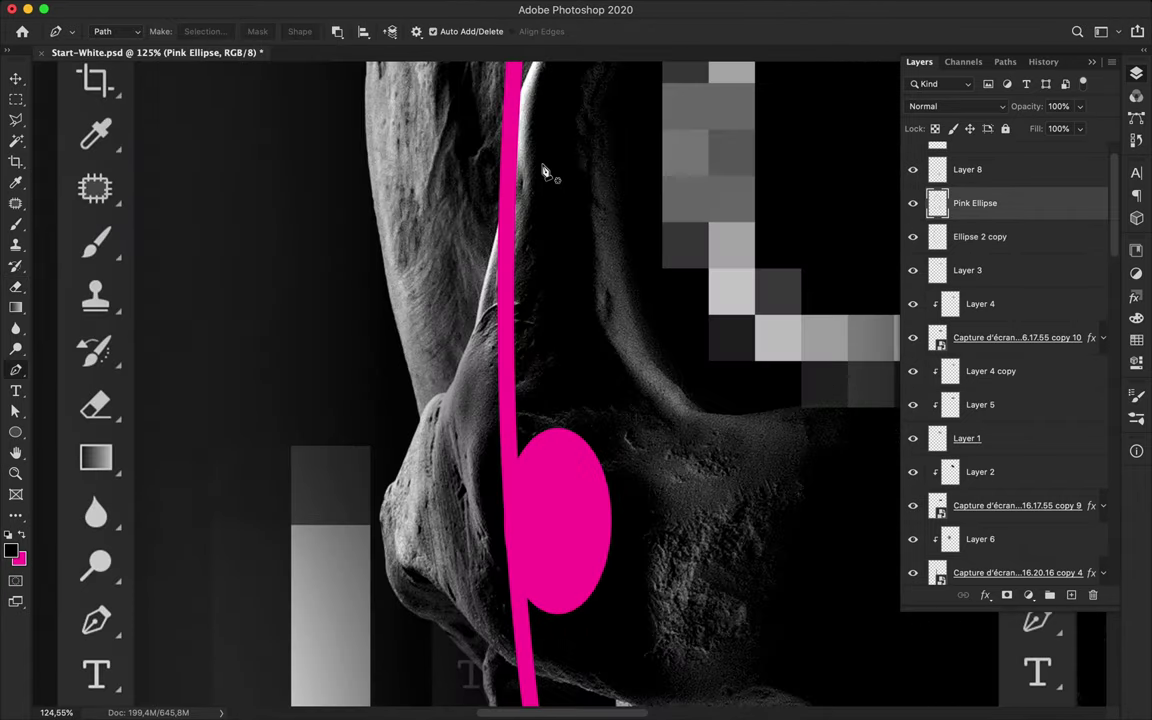
click(912, 203)
scroll(515, 165, up, 2)
scroll(515, 165, up, 2)
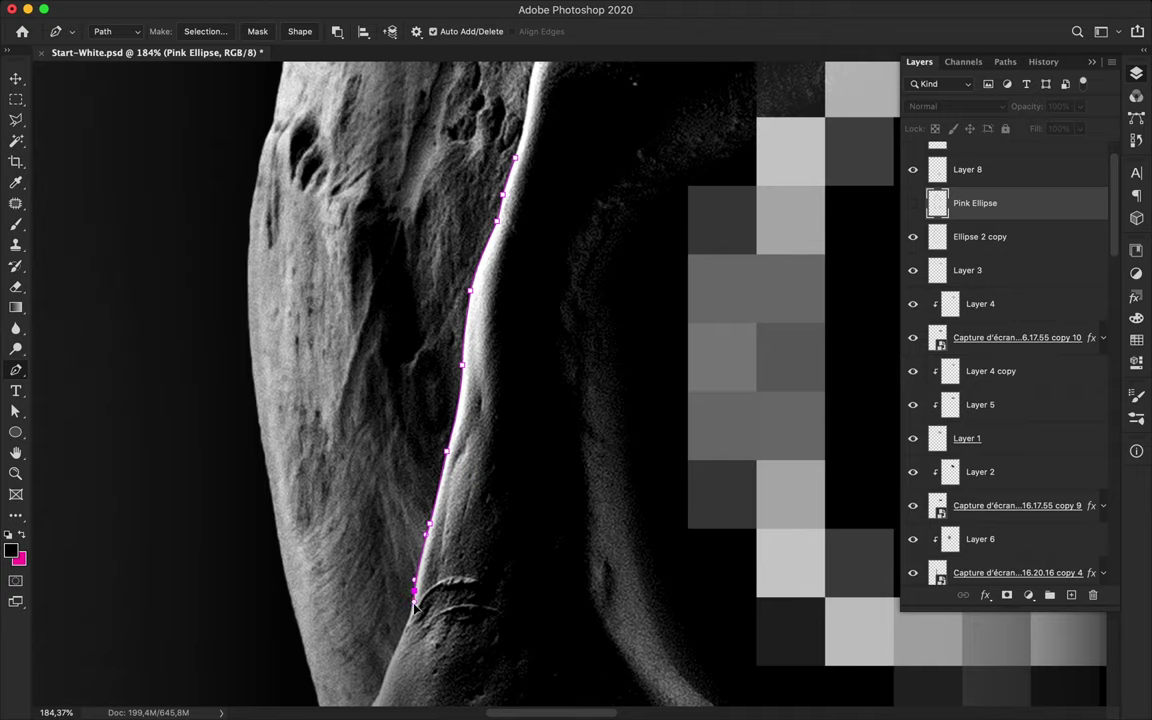
scroll(415, 603, down, 3)
scroll(423, 513, down, 3)
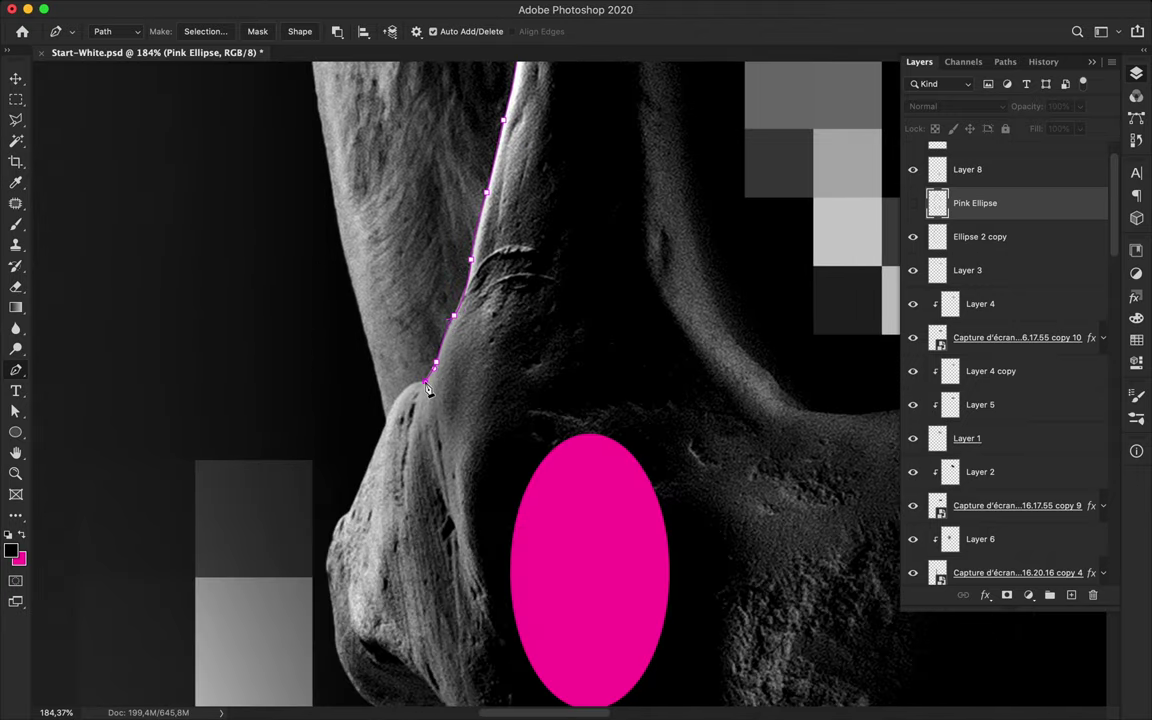
scroll(427, 390, down, 4)
scroll(460, 385, up, 4)
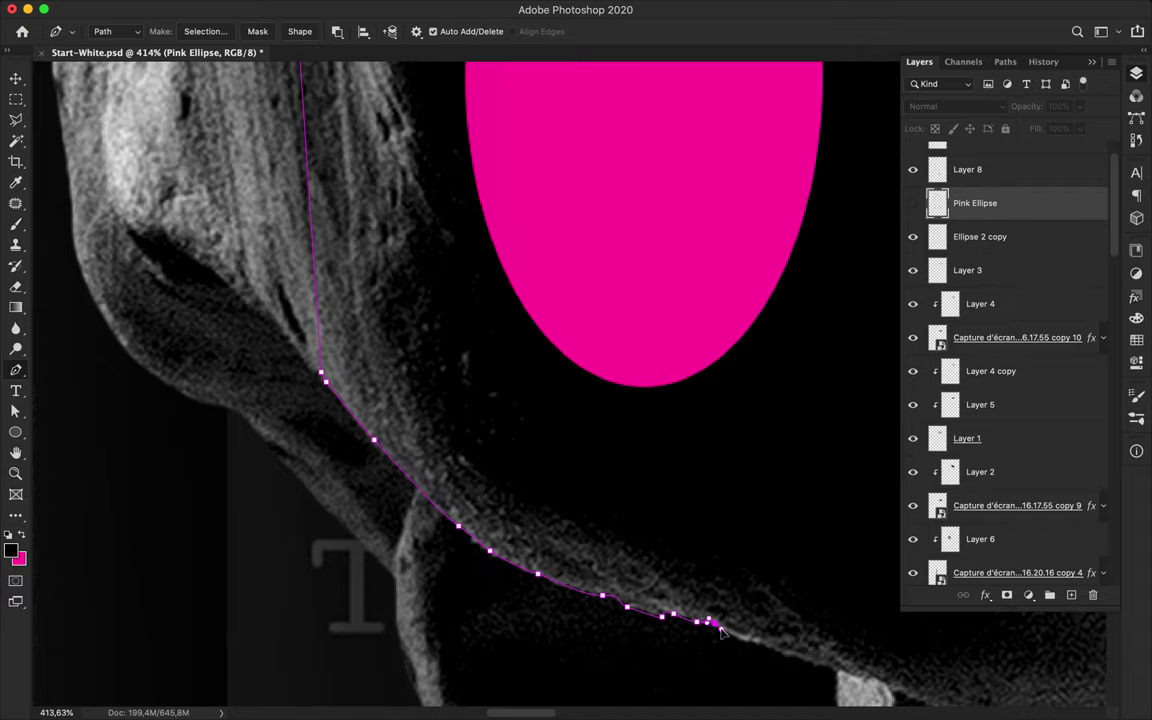
scroll(770, 650, down, 4)
scroll(640, 343, up, 5)
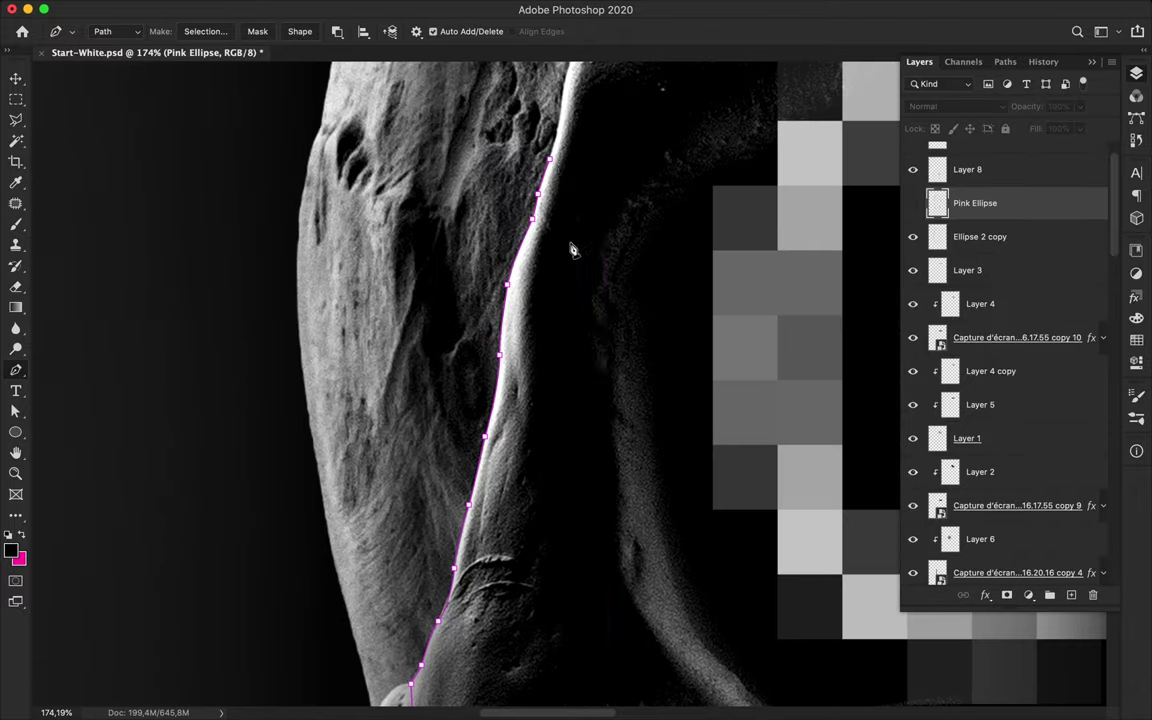
click(597, 185)
scroll(597, 400, down, 3)
Step: Turn the path into a selection and erase the Pink Ellipse ring inside the cheekbone
key(ctrl+Return)
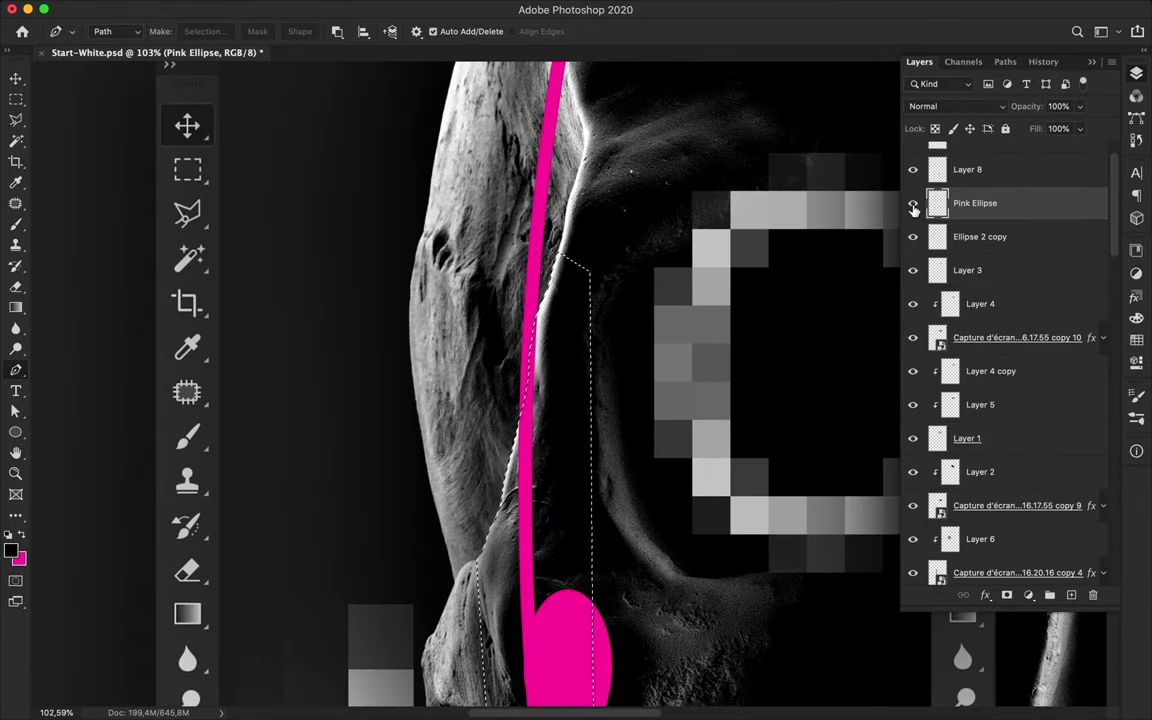
click(912, 203)
scroll(506, 290, down, 4)
key(e)
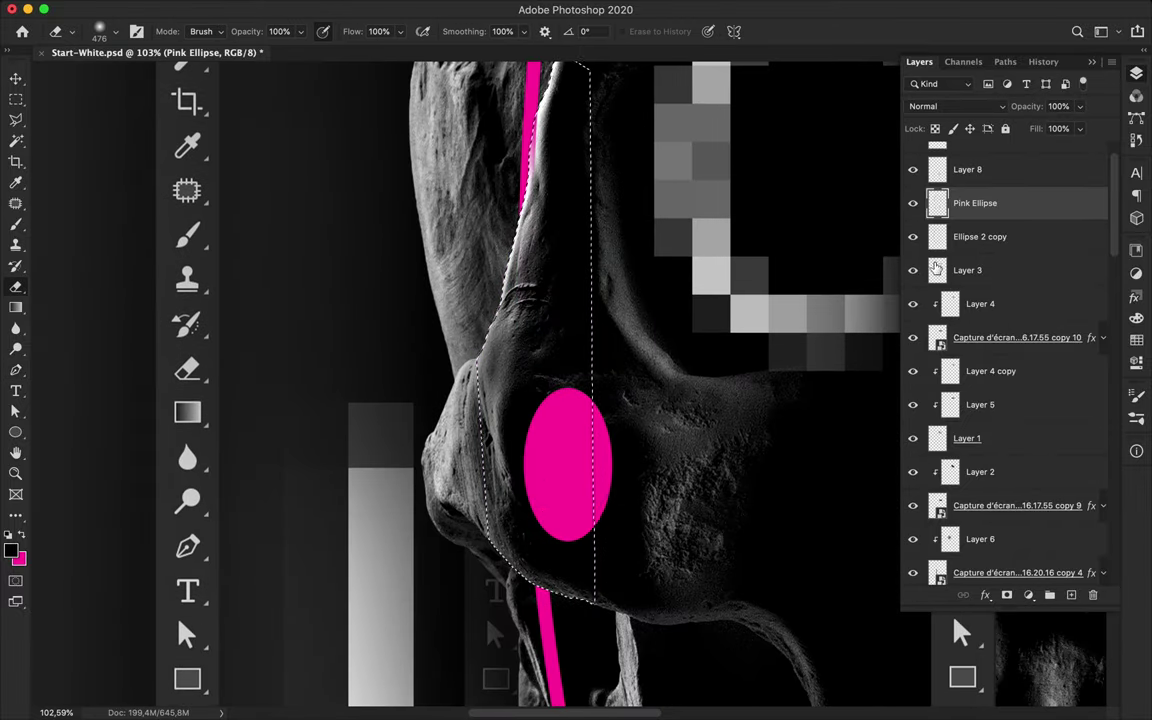
key(alt+bracketleft)
key(ctrl+d)
key(m)
scroll(607, 282, down, 2)
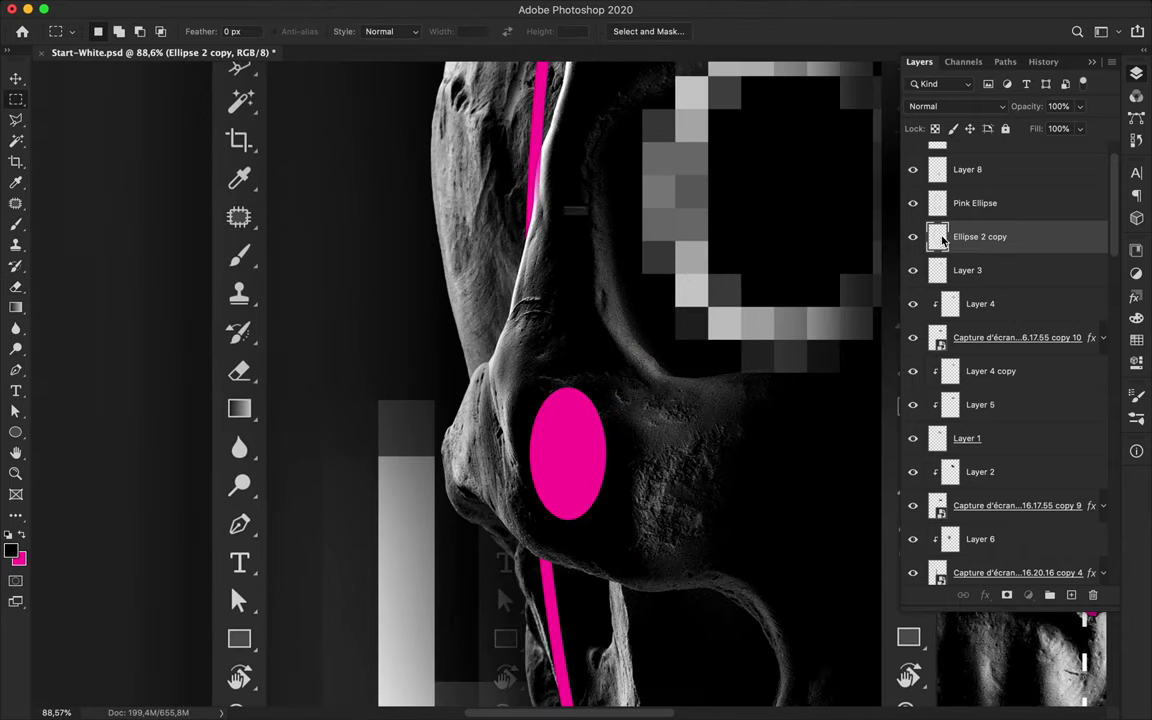
Step: Dismiss the empty selection warning and load the toolbar strip's outline as a selection
click(699, 249)
scroll(697, 348, down, 3)
scroll(697, 348, down, 2)
scroll(620, 290, up, 3)
scroll(563, 219, up, 2)
key(v)
key(ctrl+shift+d)
click(487, 252)
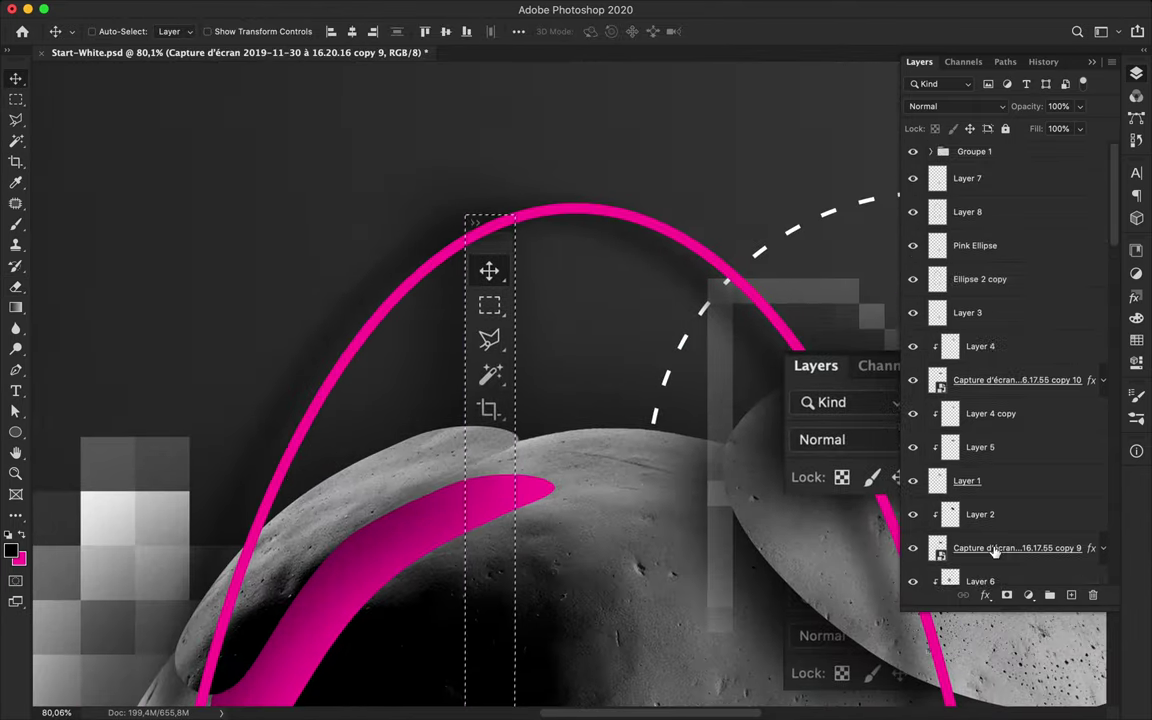
Step: Erase the Pink Ellipse ring where it crosses the toolbar strip
click(468, 234)
key(e)
key(alt+bracketleft)
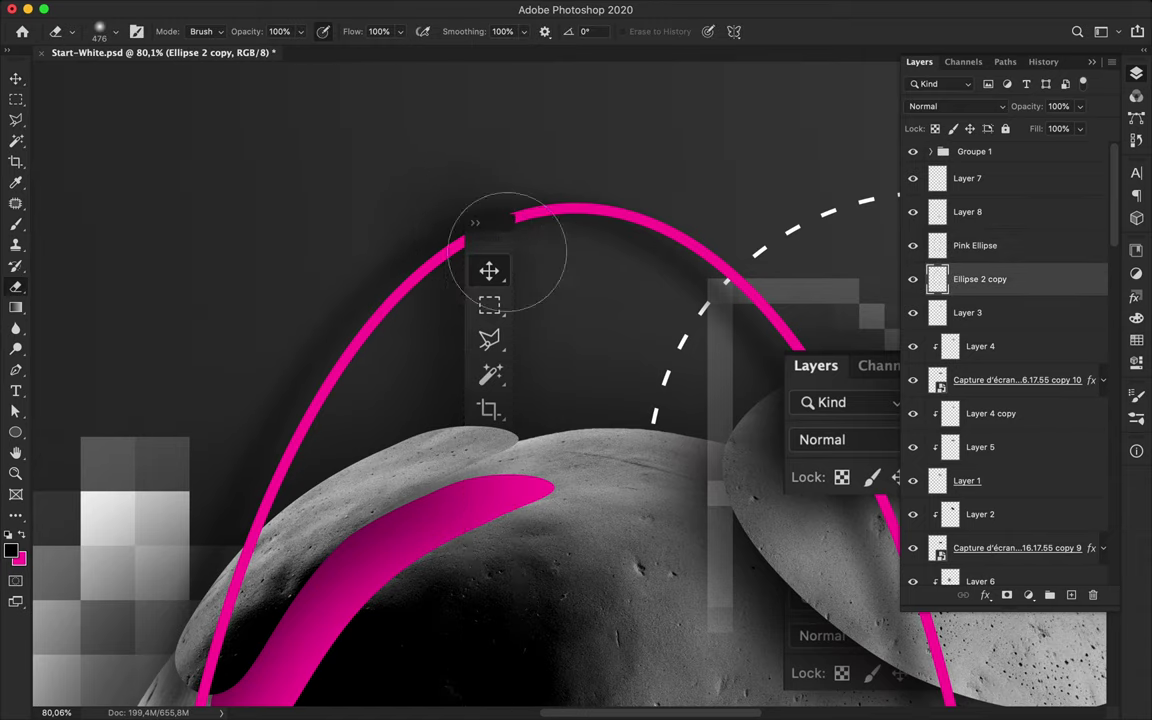
key(v)
Step: Alt-drag the glow layer down to create clipped Ellipse 2 copy 2 and copy 3
scroll(560, 383, down, 3)
scroll(560, 383, down, 2)
mouse_move(950, 280)
mouse_down()
mouse_move(1016, 612)
mouse_move(951, 506)
mouse_up()
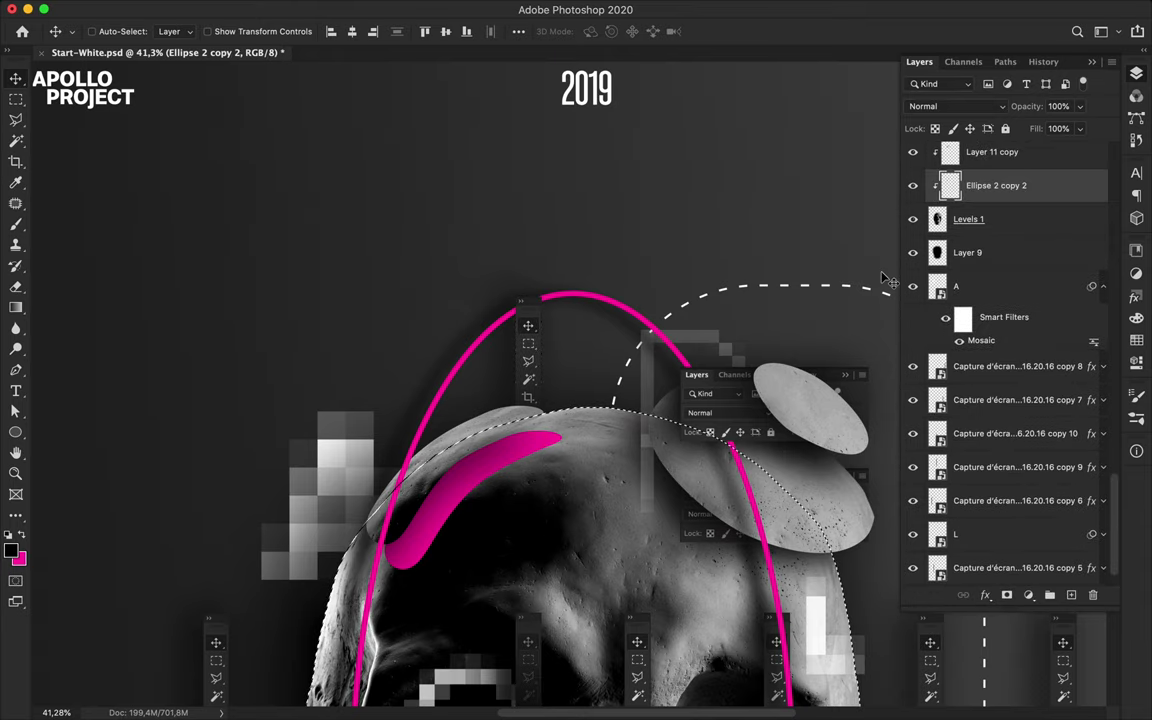
scroll(990, 245, down, 1)
scroll(752, 250, down, 5)
scroll(752, 250, up, 2)
scroll(1000, 300, up, 5)
mouse_move(990, 165)
mouse_down()
mouse_move(1010, 527)
mouse_move(995, 548)
mouse_up()
scroll(995, 490, down, 2)
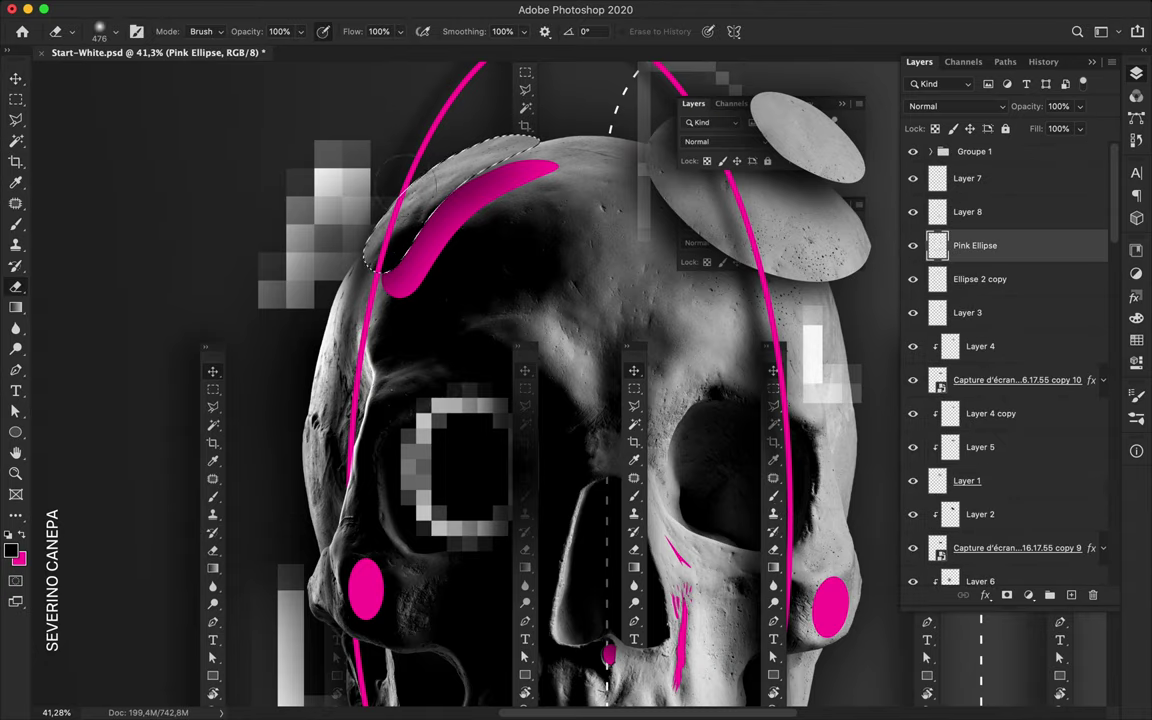
key(alt+bracketleft)
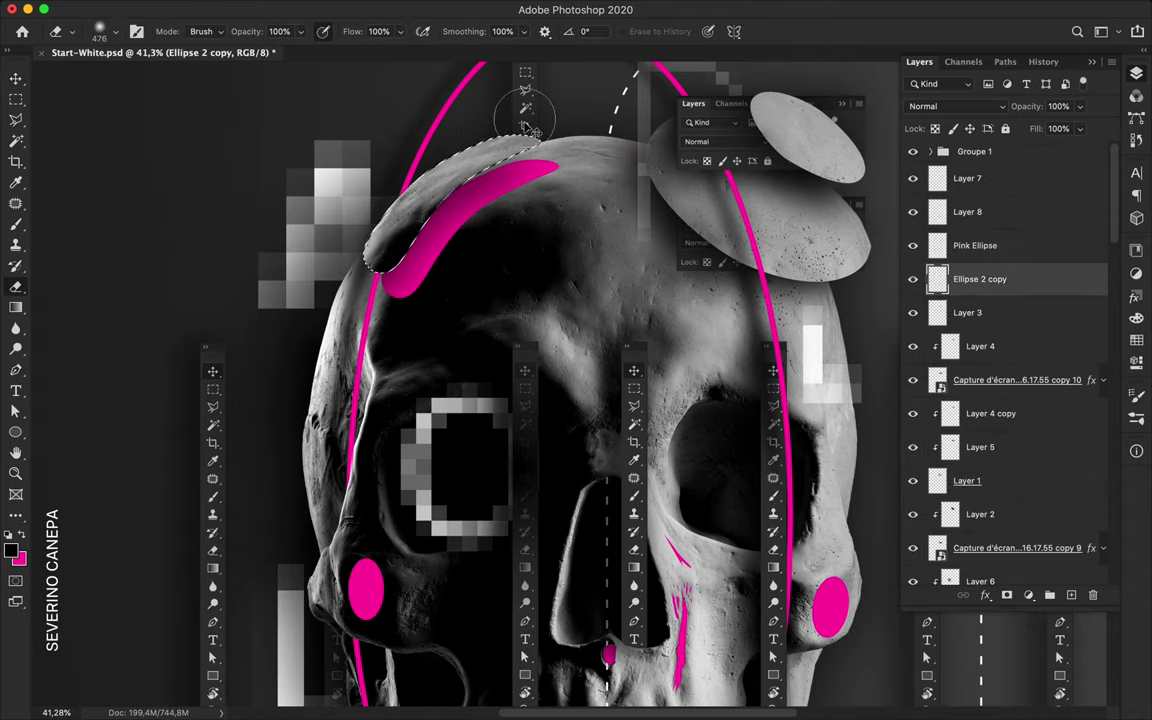
Step: Select Ellipse 2 copy and clear the selection outline around the skull
scroll(452, 262, down, 3)
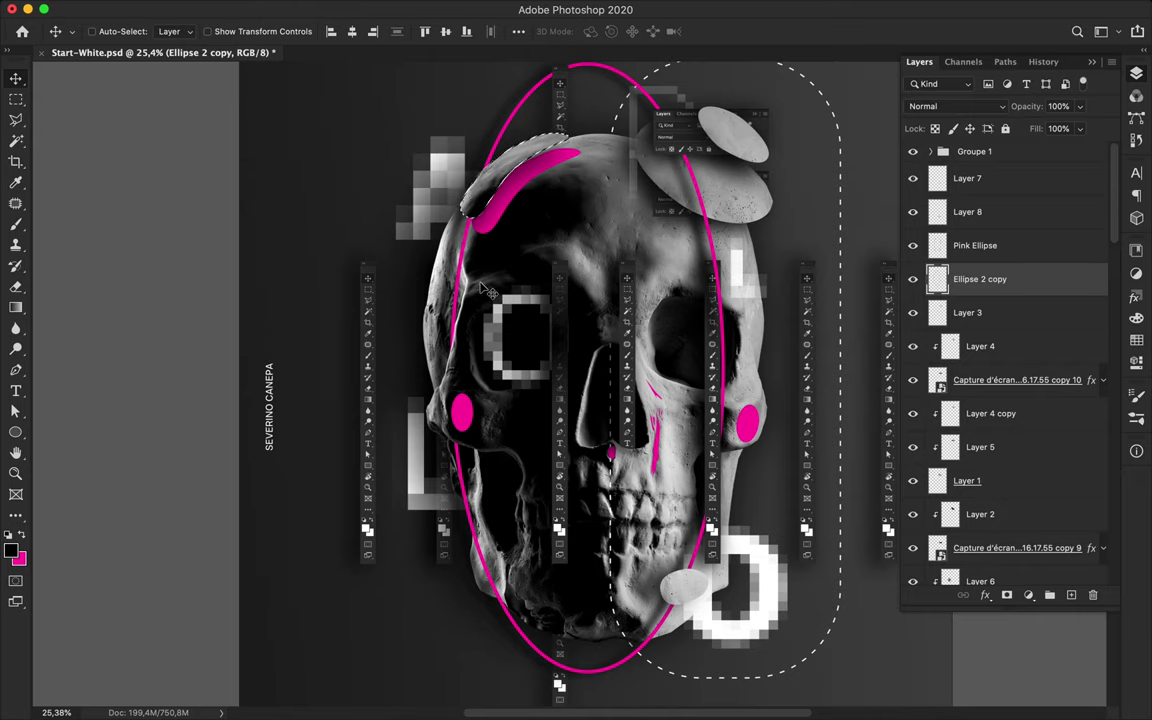
scroll(483, 287, up, 3)
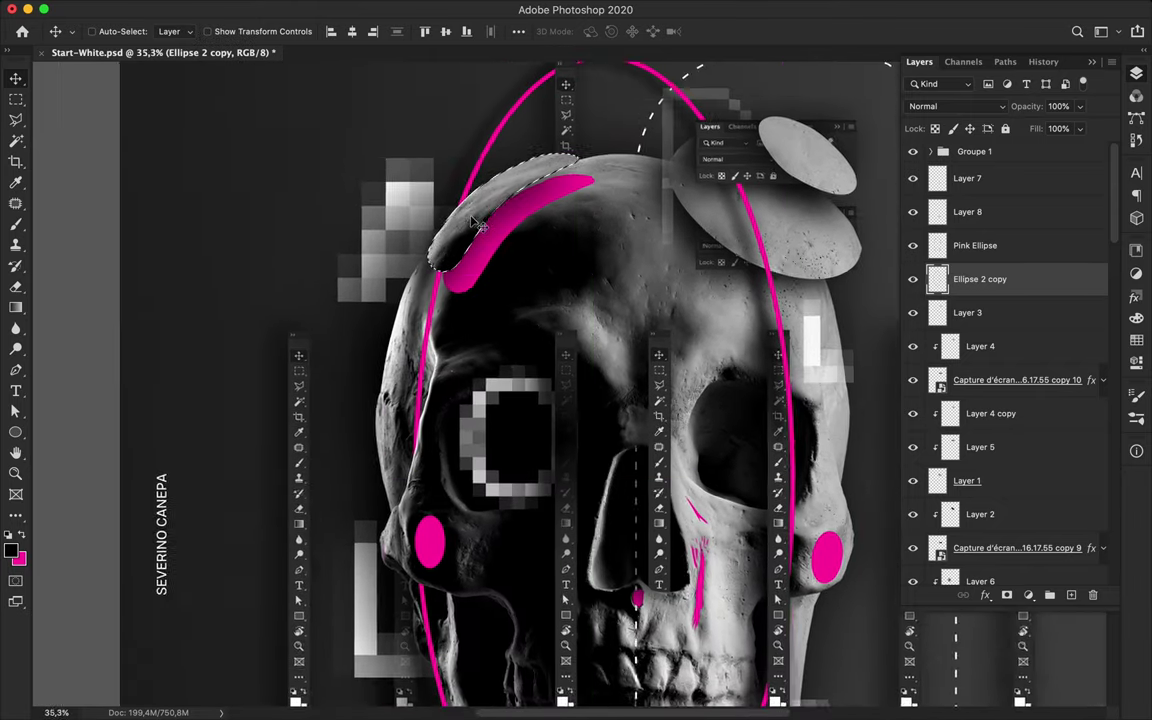
click(1000, 312)
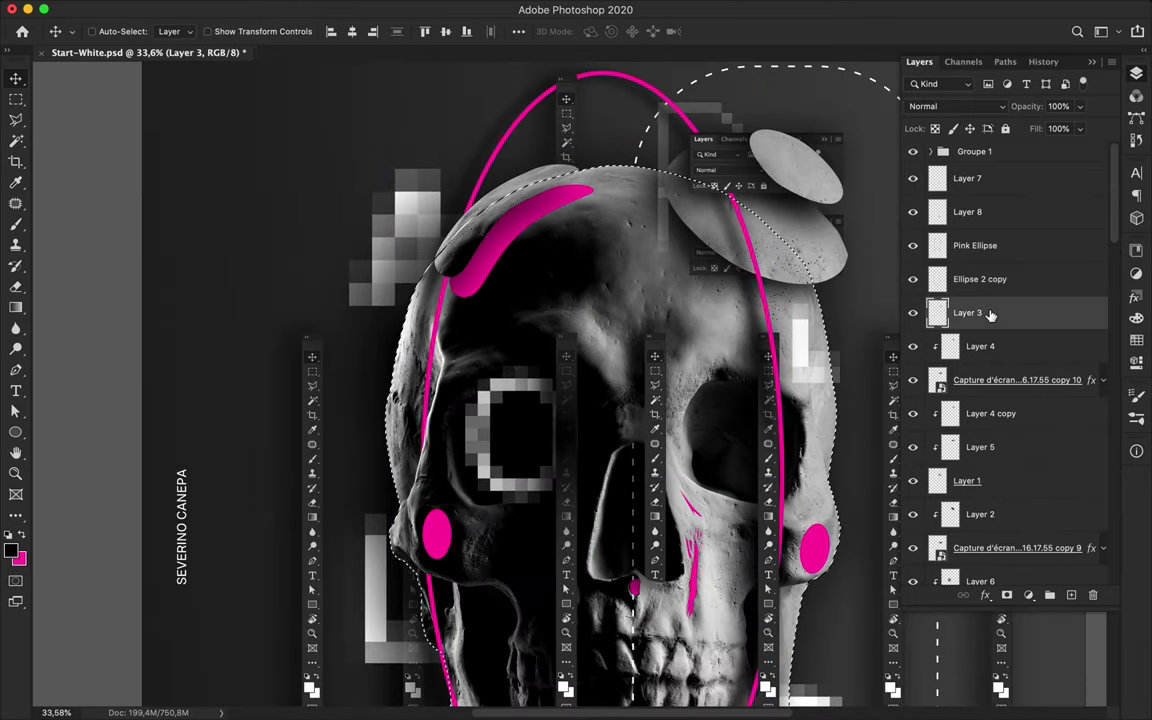
click(995, 280)
drag(795, 362, 805, 367)
key(ctrl+d)
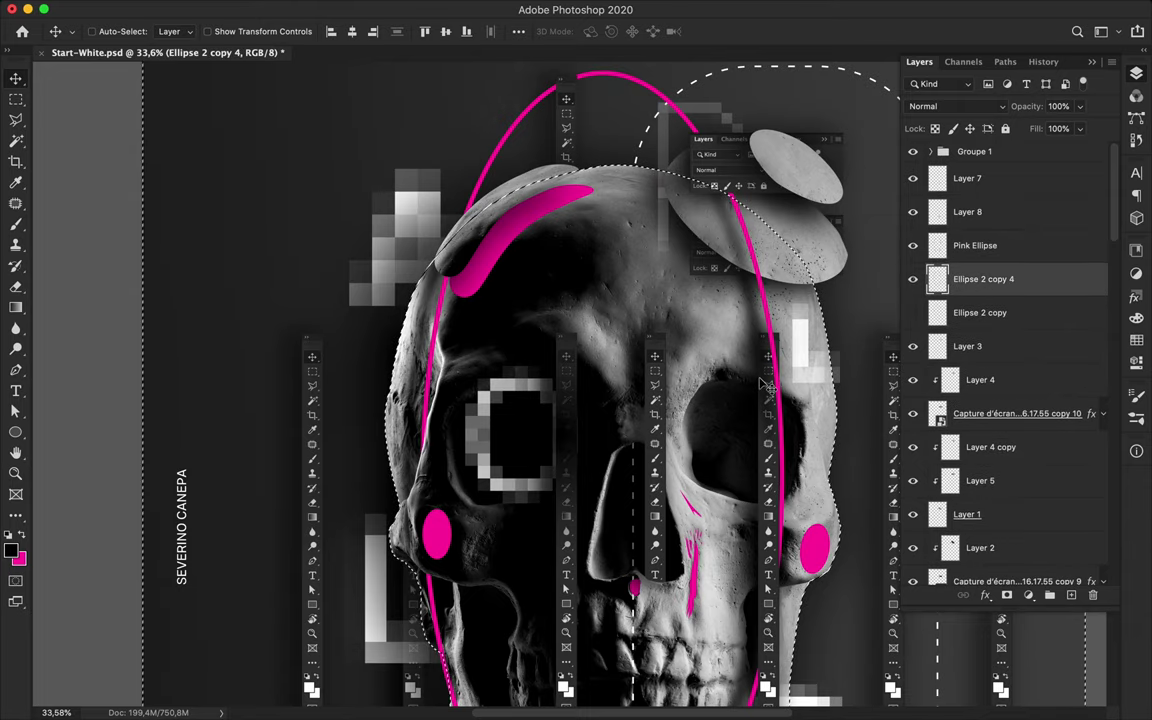
key(m)
key(Return)
Step: Delete the stray Ellipse 2 copy 4 layer and nudge the pink ring into place
key(v)
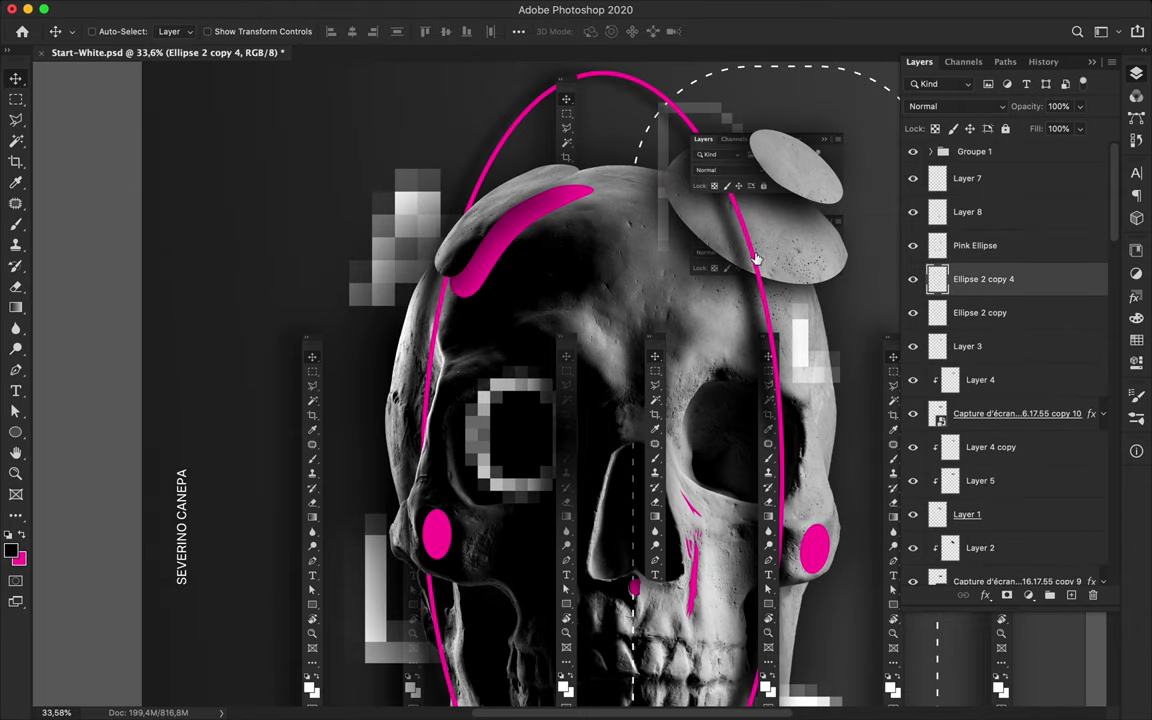
scroll(755, 320, down, 1)
key(Delete)
drag(420, 175, 478, 190)
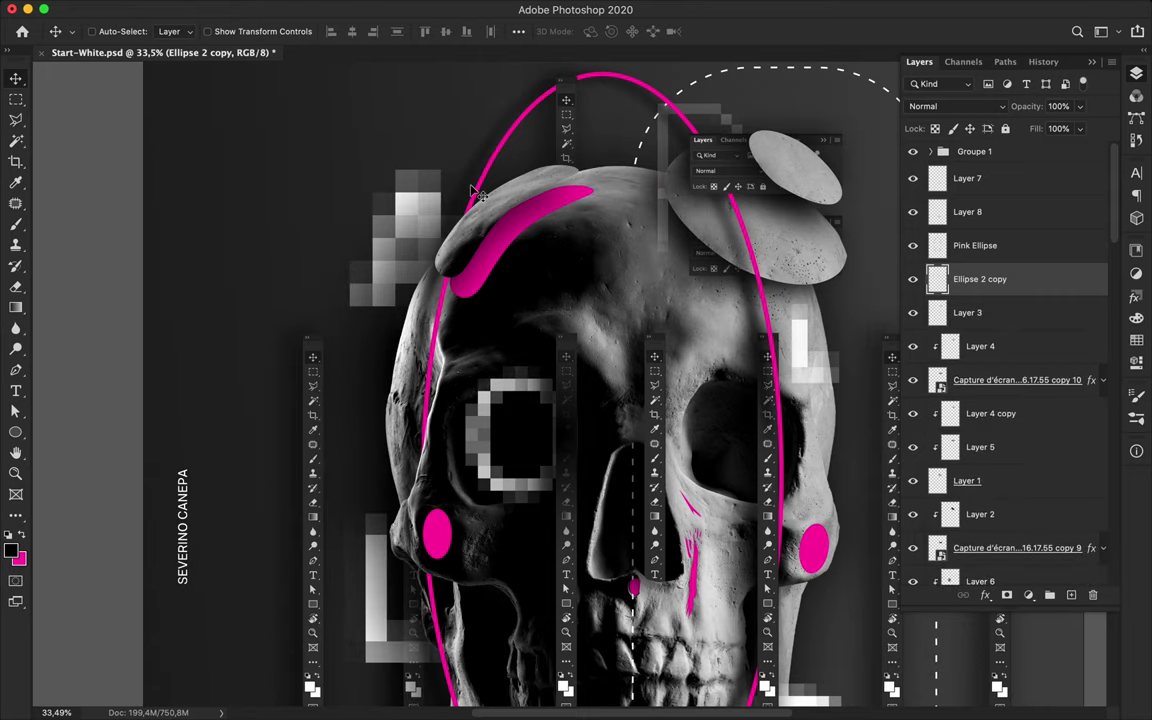
Step: Reselect Ellipse 2 copy and zoom in on the skull's right eye socket
click(1060, 312)
click(1060, 279)
scroll(790, 385, down, 5)
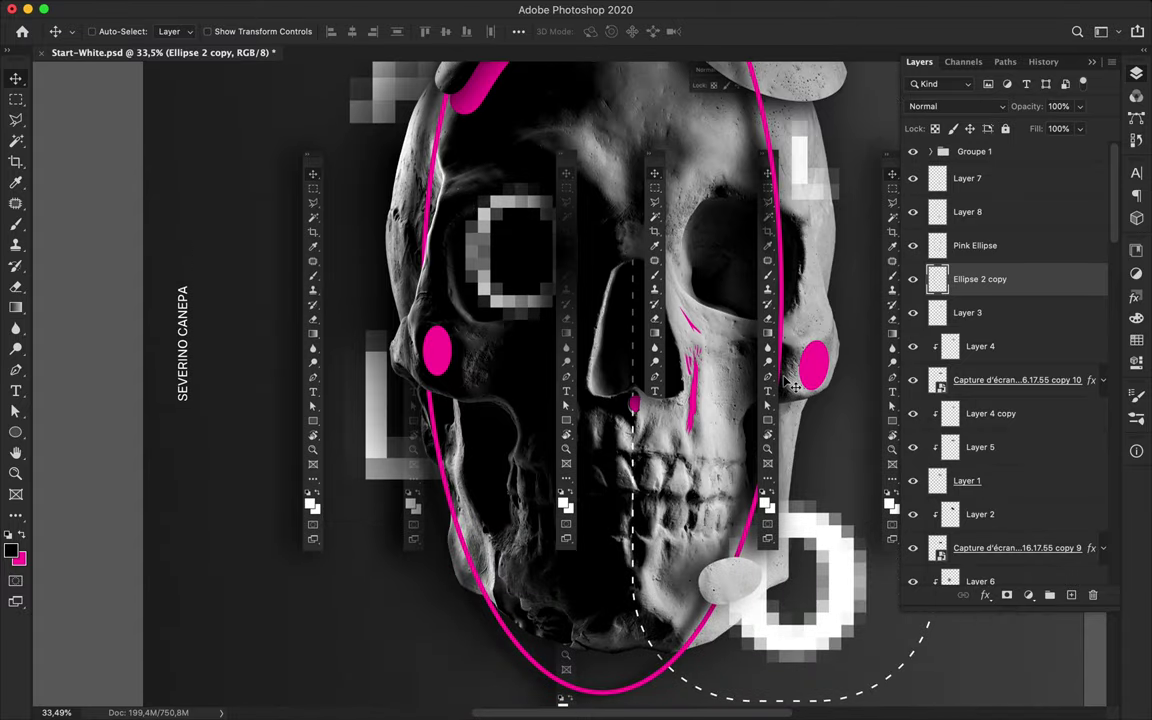
scroll(790, 385, up, 1)
scroll(790, 385, down, 2)
scroll(790, 385, down, 1)
scroll(600, 440, up, 6)
scroll(580, 458, down, 2)
click(15, 432)
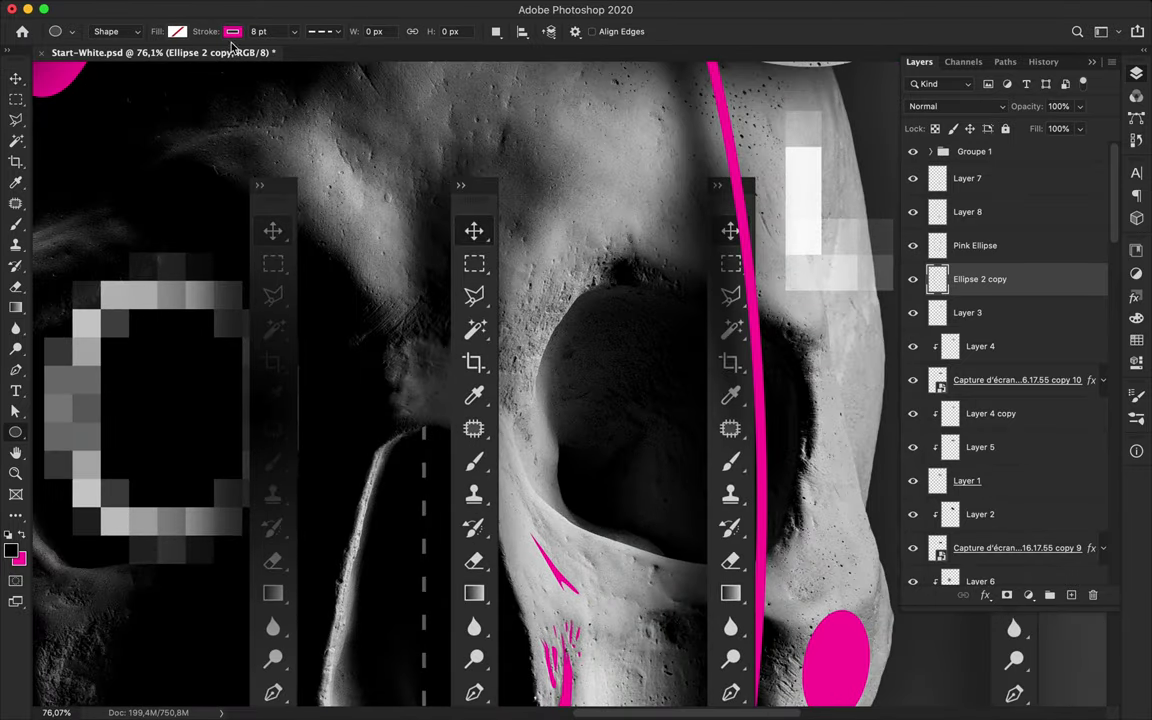
Step: Draw a 224 px pink circle in the right eye socket and move its layer to the top
click(177, 31)
drag(556, 450, 625, 519)
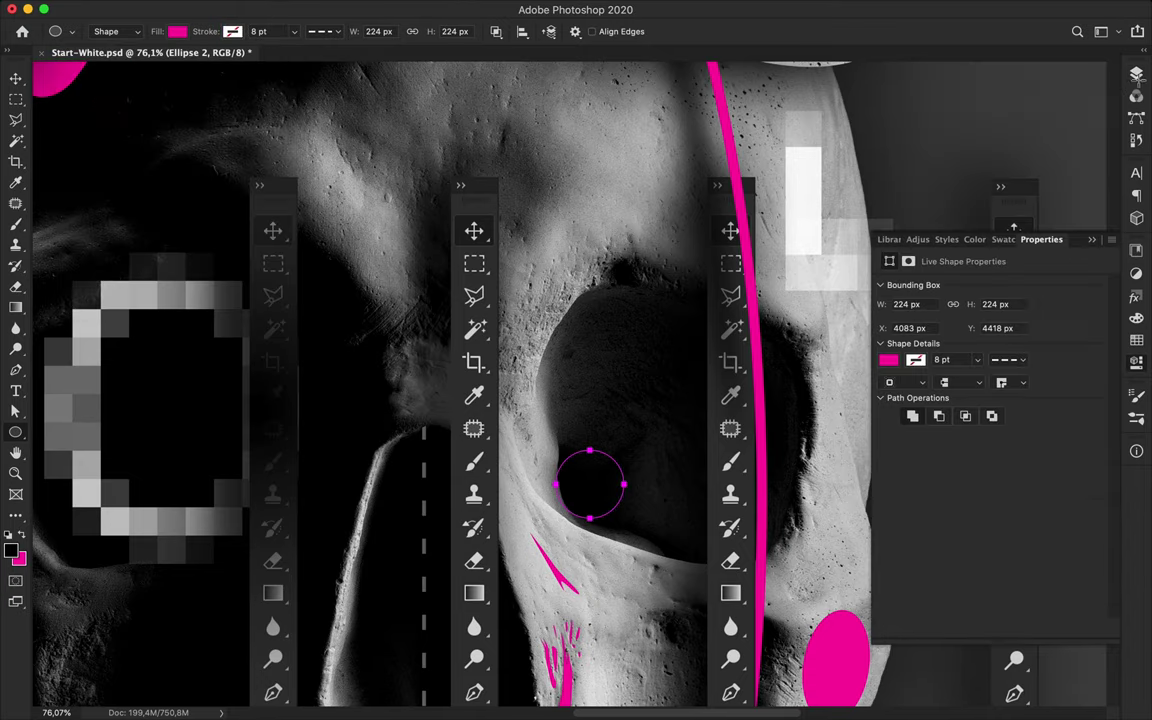
drag(985, 279, 996, 178)
key(v)
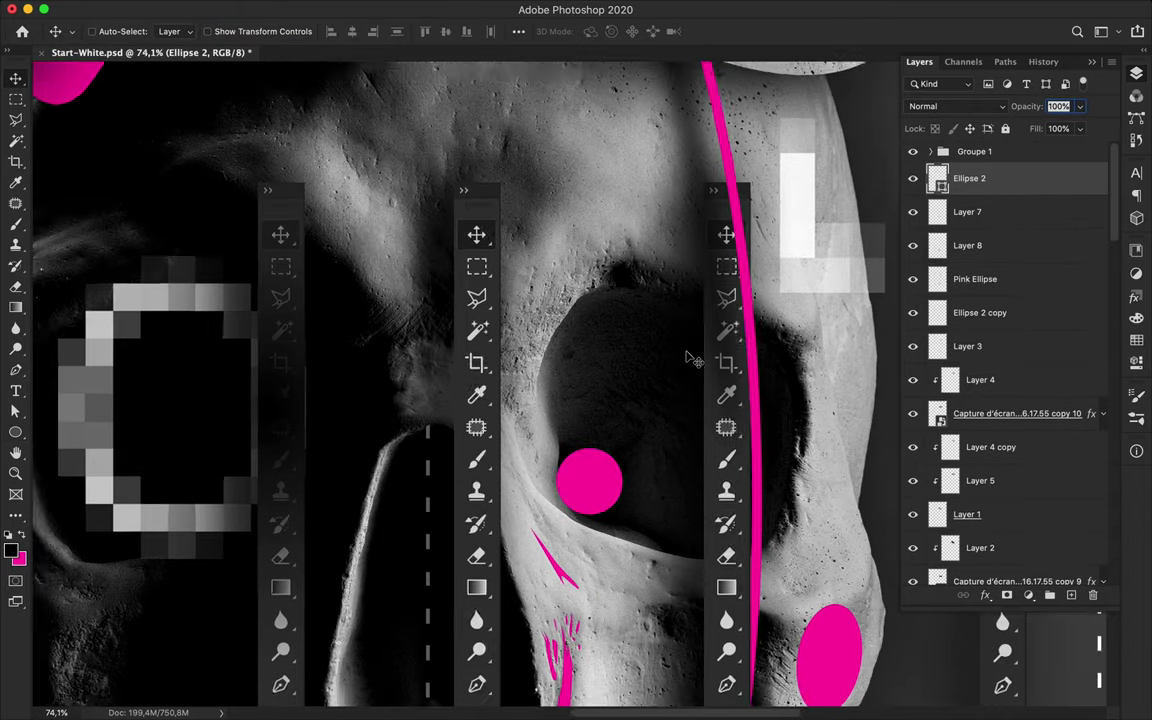
Step: Zoom out and move a toolbar strip slightly upward
scroll(560, 440, down, 2)
scroll(496, 428, down, 2)
scroll(496, 428, down, 2)
scroll(496, 428, down, 2)
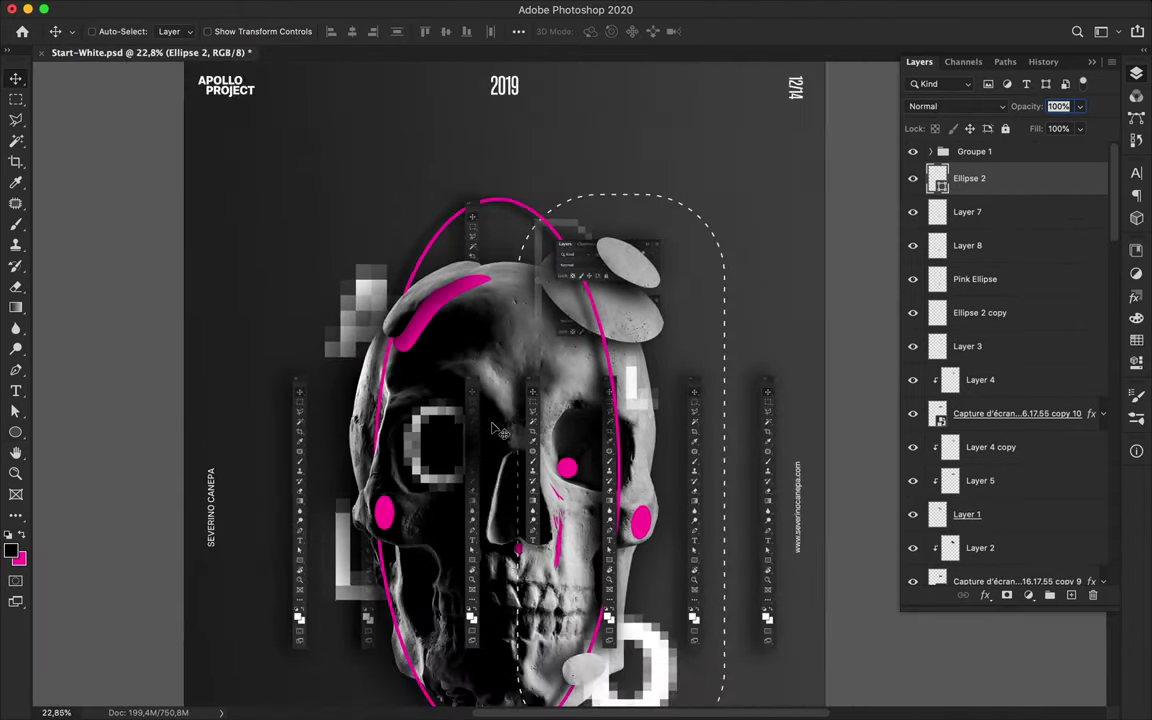
drag(475, 235, 480, 222)
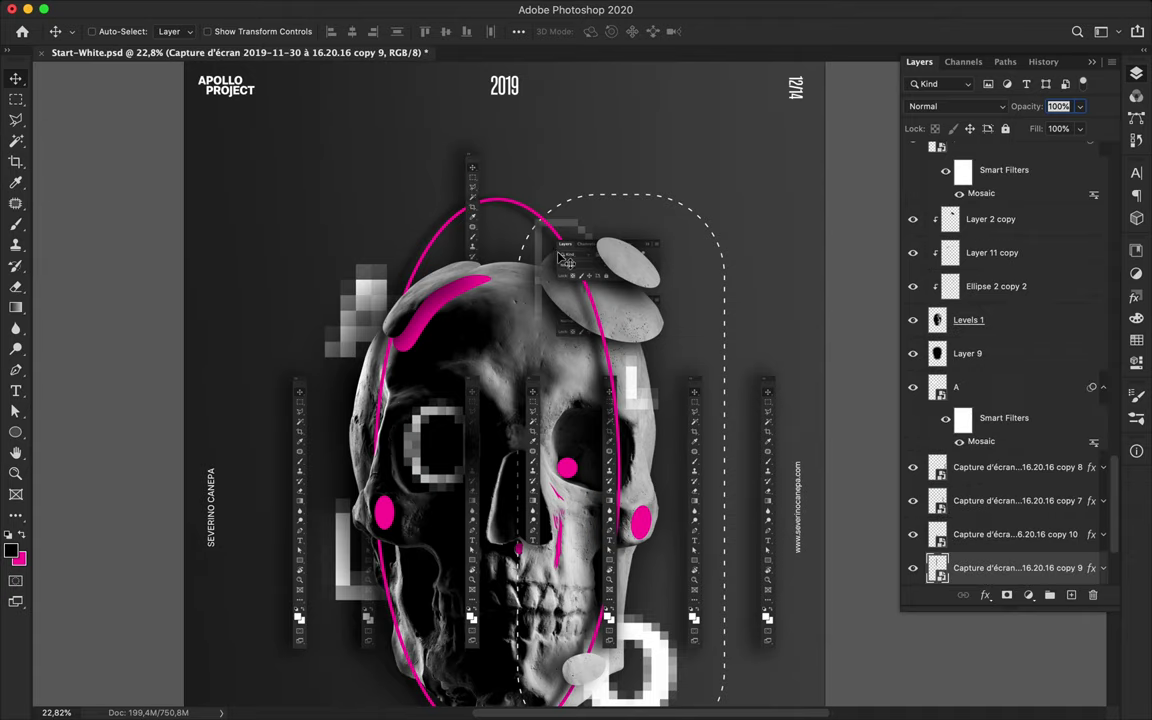
scroll(560, 258, down, 5)
scroll(570, 280, down, 2)
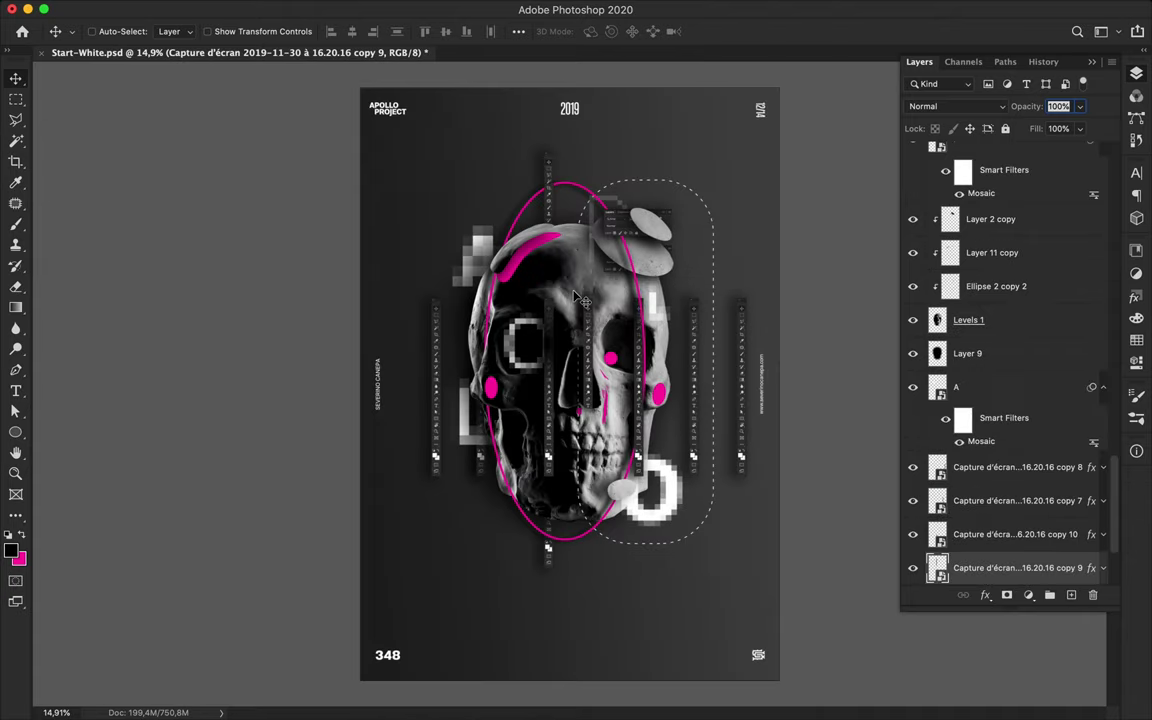
Step: Draw a tall magenta Rectangle 1 on the poster's left, below the skull layers
click(15, 432)
click(70, 388)
drag(437, 164, 540, 578)
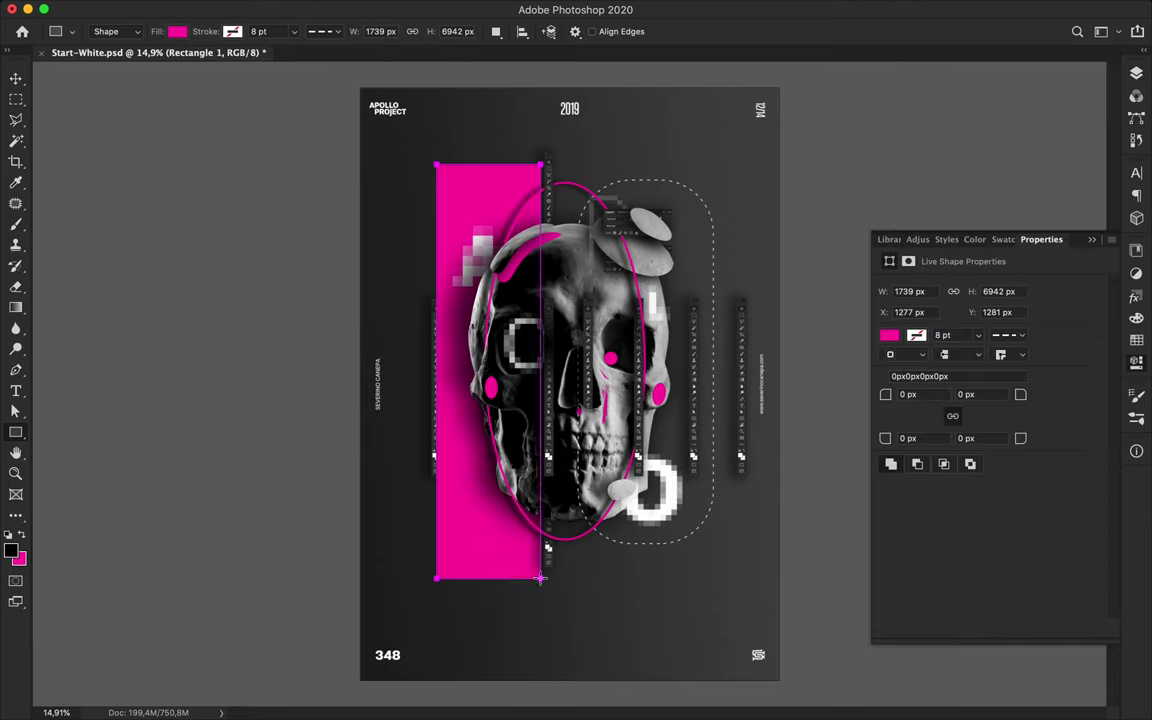
key(v)
drag(977, 625, 975, 555)
drag(497, 568, 481, 558)
Step: Add a black (000000) Inner Shadow layer style to Rectangle 1
double_click(1030, 539)
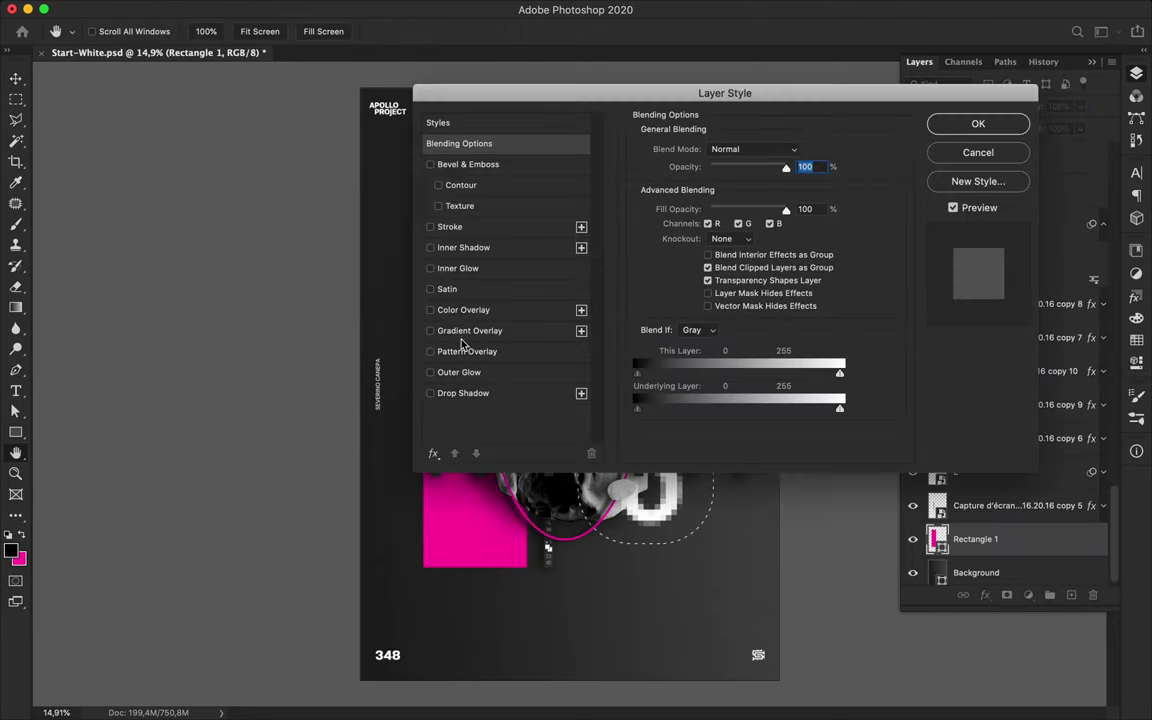
click(463, 247)
drag(725, 93, 928, 89)
click(999, 147)
text(000000)
click(957, 339)
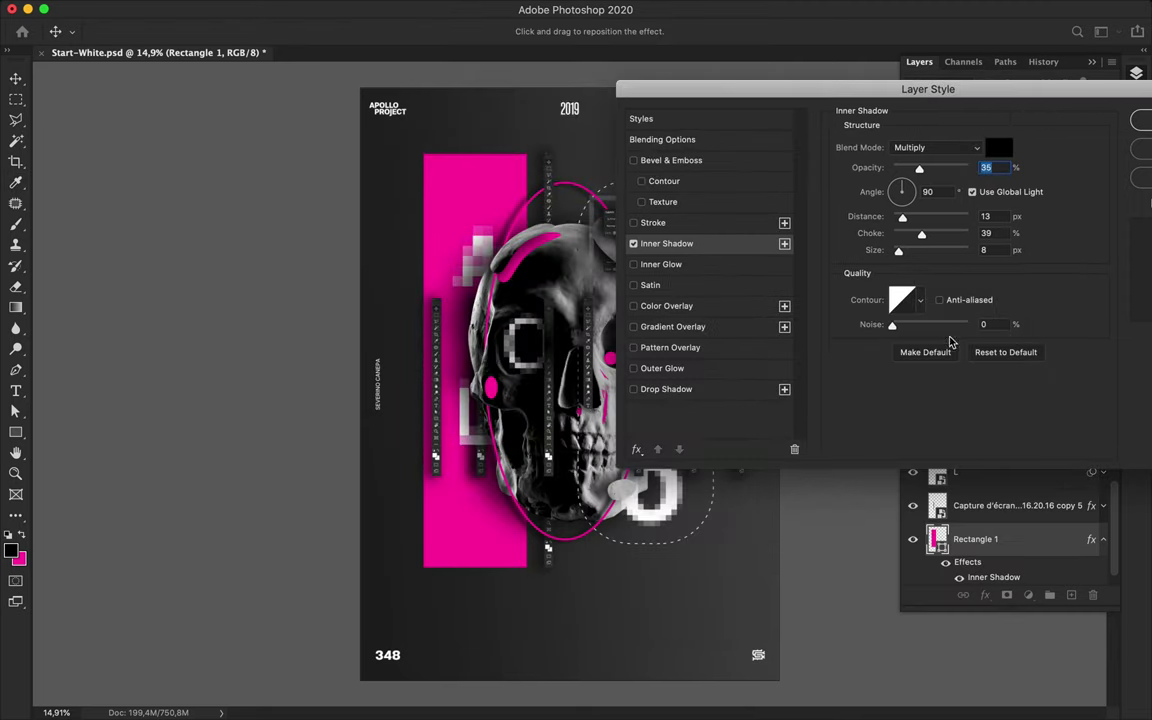
Step: Set the inner shadow to Multiply, 77% opacity, 0° angle, 57 px distance, size 250
mouse_move(903, 218)
mouse_down()
mouse_move(923, 218)
mouse_move(892, 233)
mouse_up()
mouse_move(898, 250)
mouse_down()
mouse_move(917, 252)
mouse_move(904, 234)
mouse_up()
mouse_move(902, 188)
mouse_down()
mouse_move(910, 195)
mouse_move(892, 234)
mouse_up()
drag(919, 168, 950, 170)
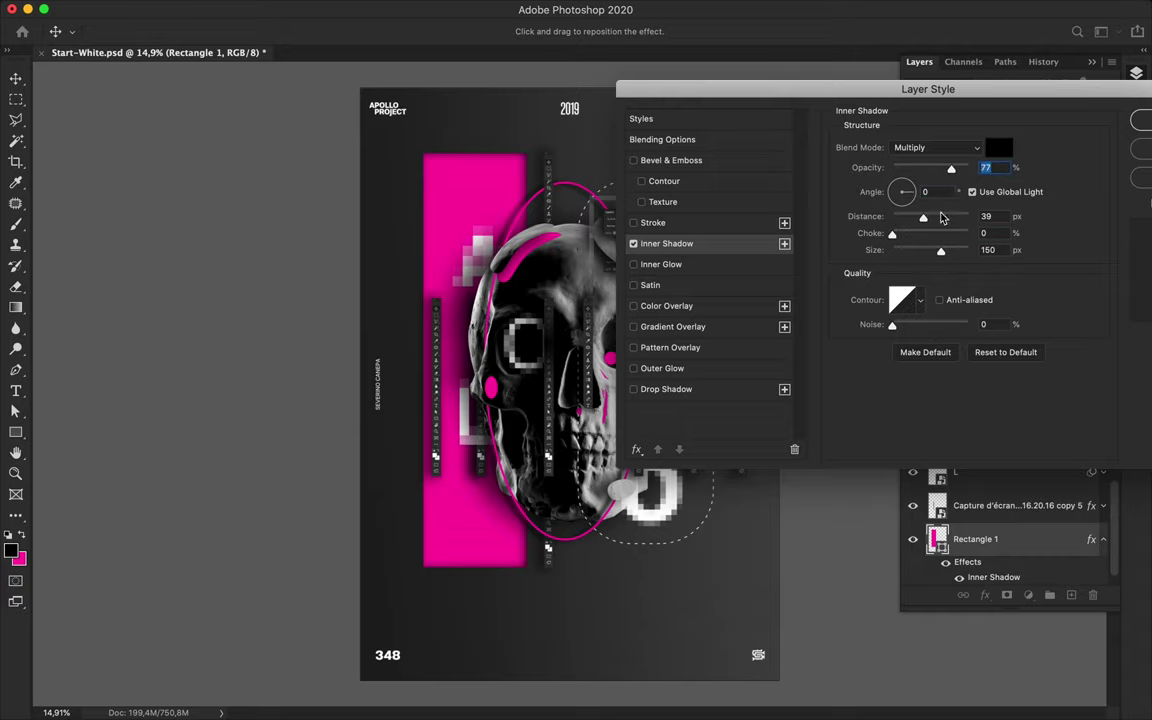
mouse_move(944, 253)
mouse_down()
mouse_move(968, 250)
mouse_move(936, 222)
mouse_up()
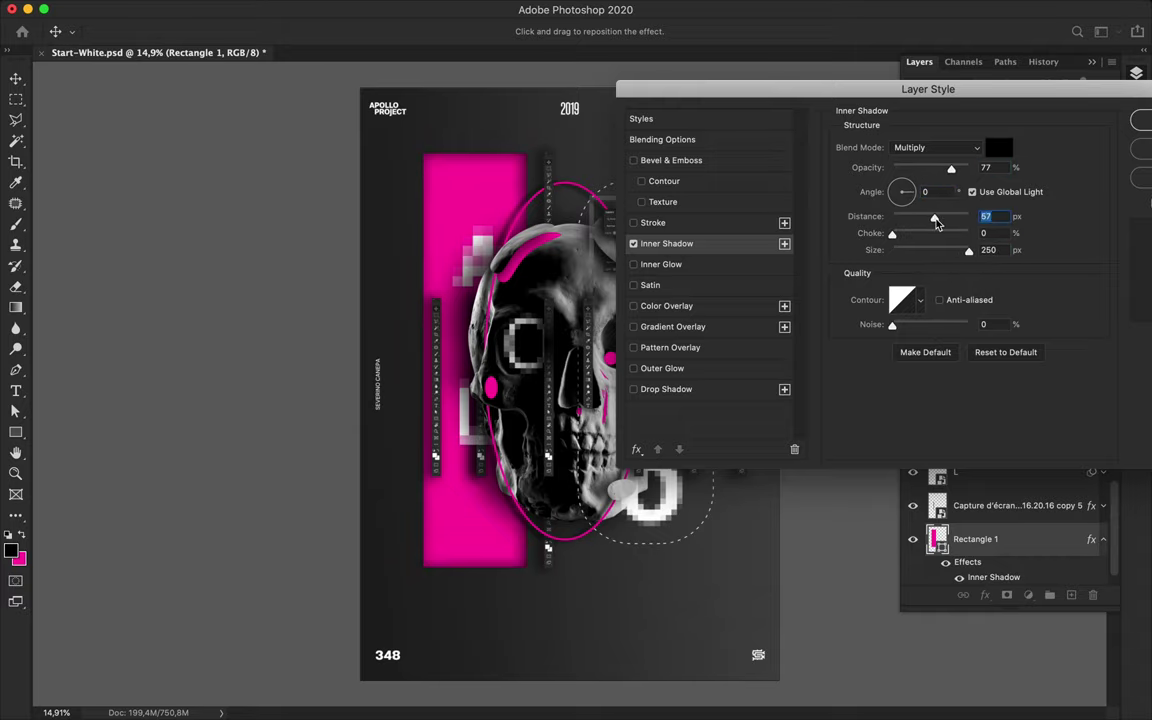
key(Return)
scroll(452, 343, up, 2)
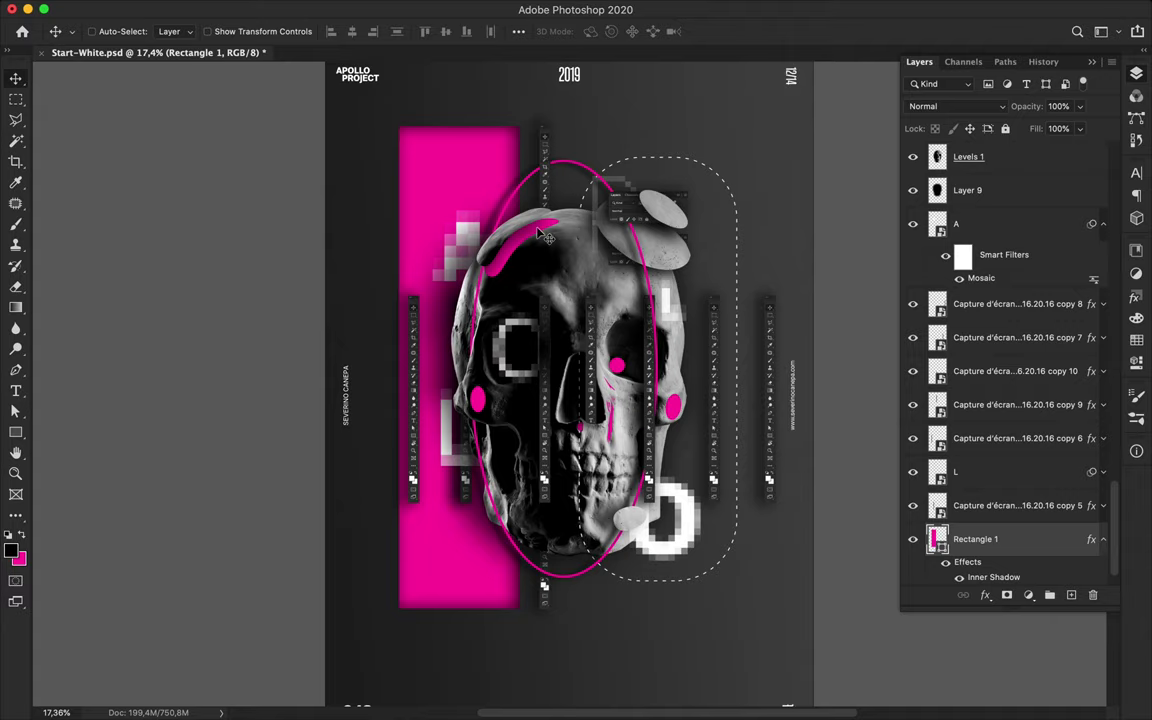
Step: Draw a horizontal magenta bar, Rectangle 2, to the right of the skull
key(u)
mouse_move(650, 326)
mouse_down()
mouse_move(840, 380)
mouse_move(806, 381)
mouse_up()
key(v)
key(F7)
Step: Paste Rectangle 1's inner shadow style onto Rectangle 2
right_click(1020, 471)
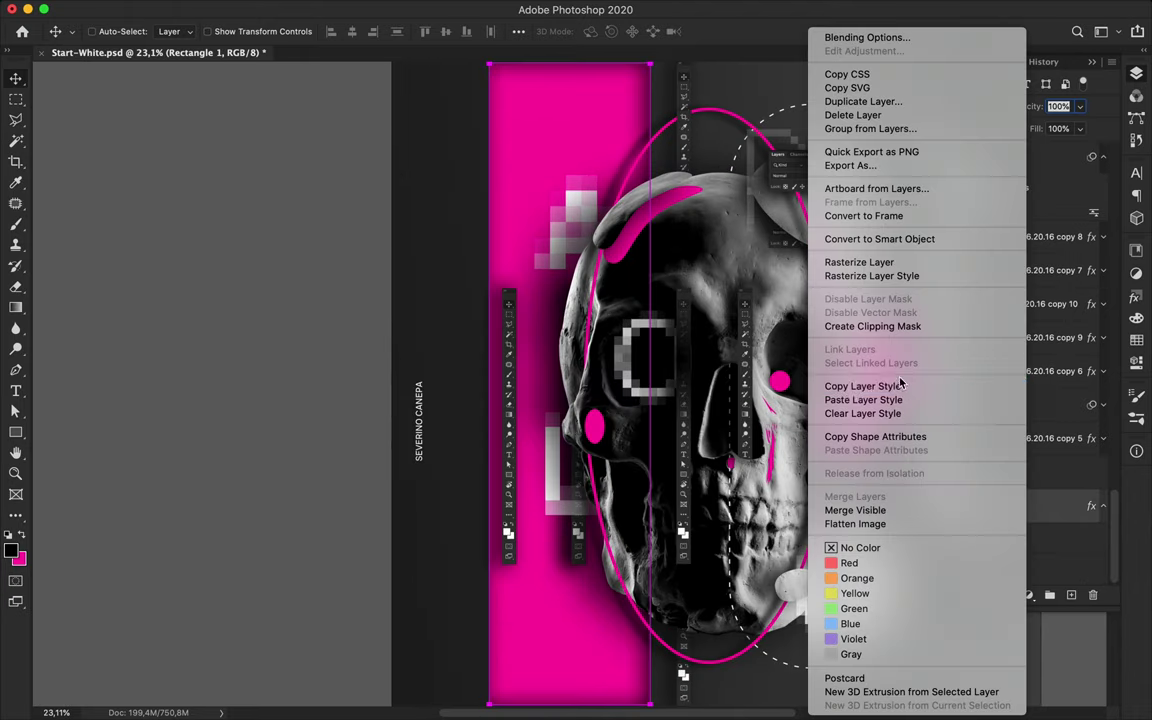
click(903, 400)
double_click(1010, 470)
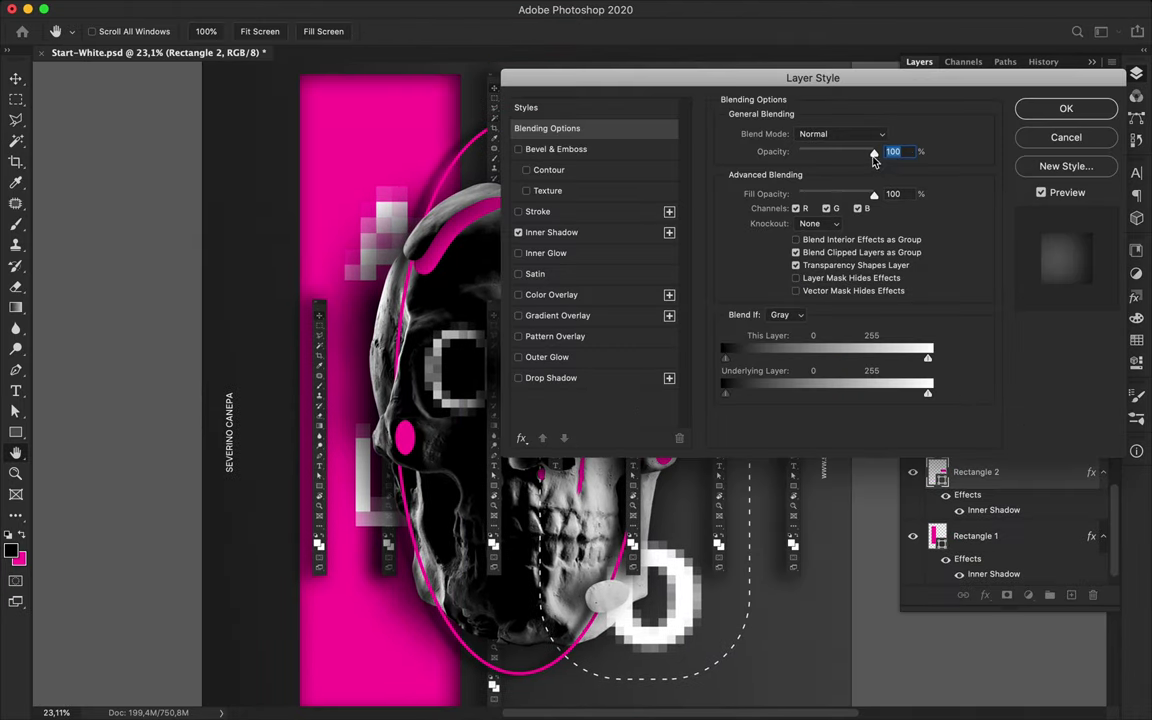
click(540, 209)
drag(700, 60, 358, 9)
Step: Set Rectangle 2's inner shadow opacity to 57% and save the poster
drag(392, 88, 418, 92)
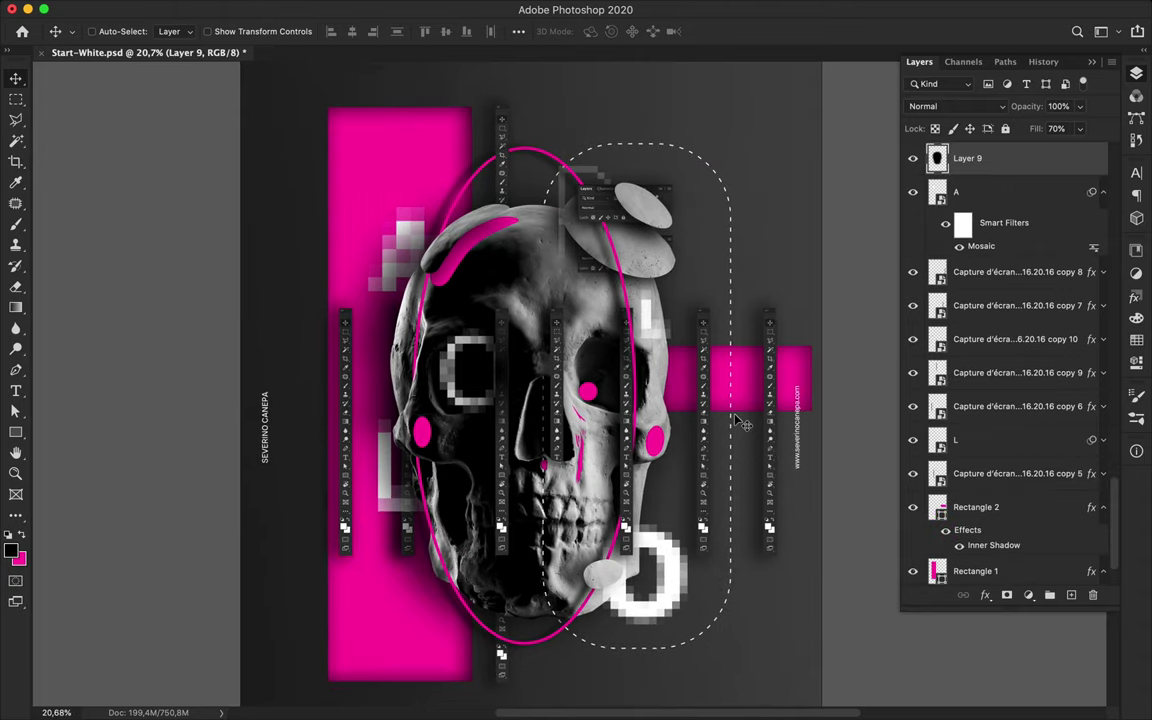
scroll(565, 392, down, 1)
click(975, 507)
double_click(993, 545)
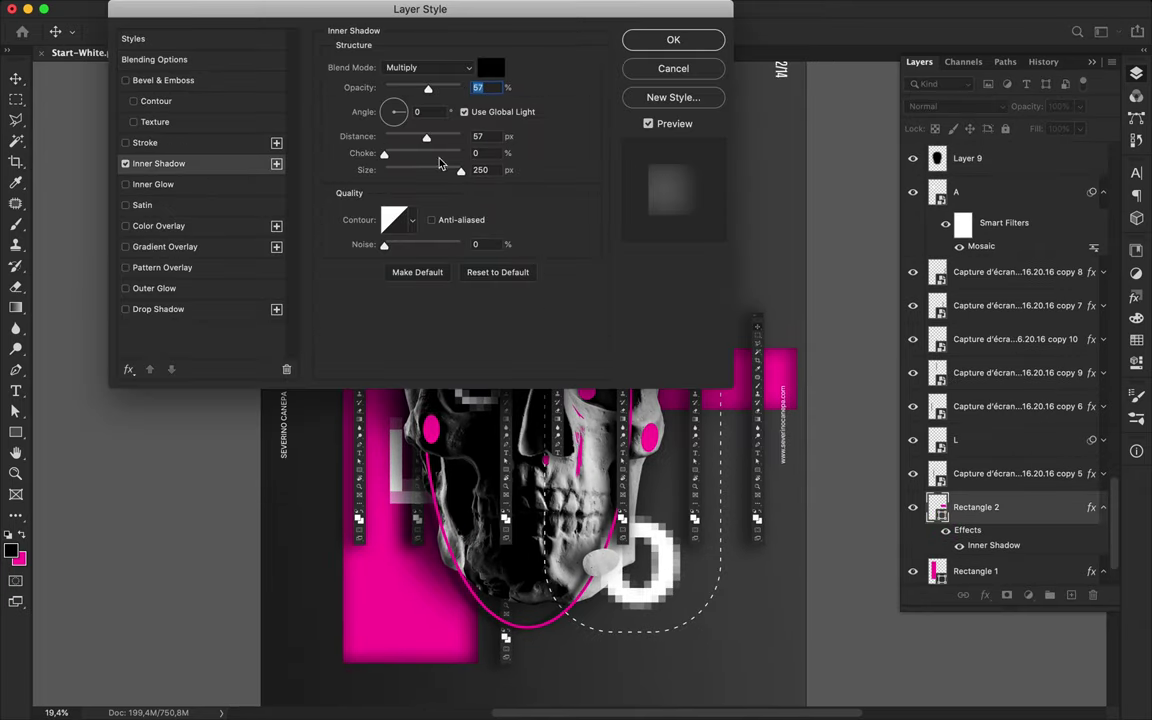
click(673, 40)
key(ctrl+s)
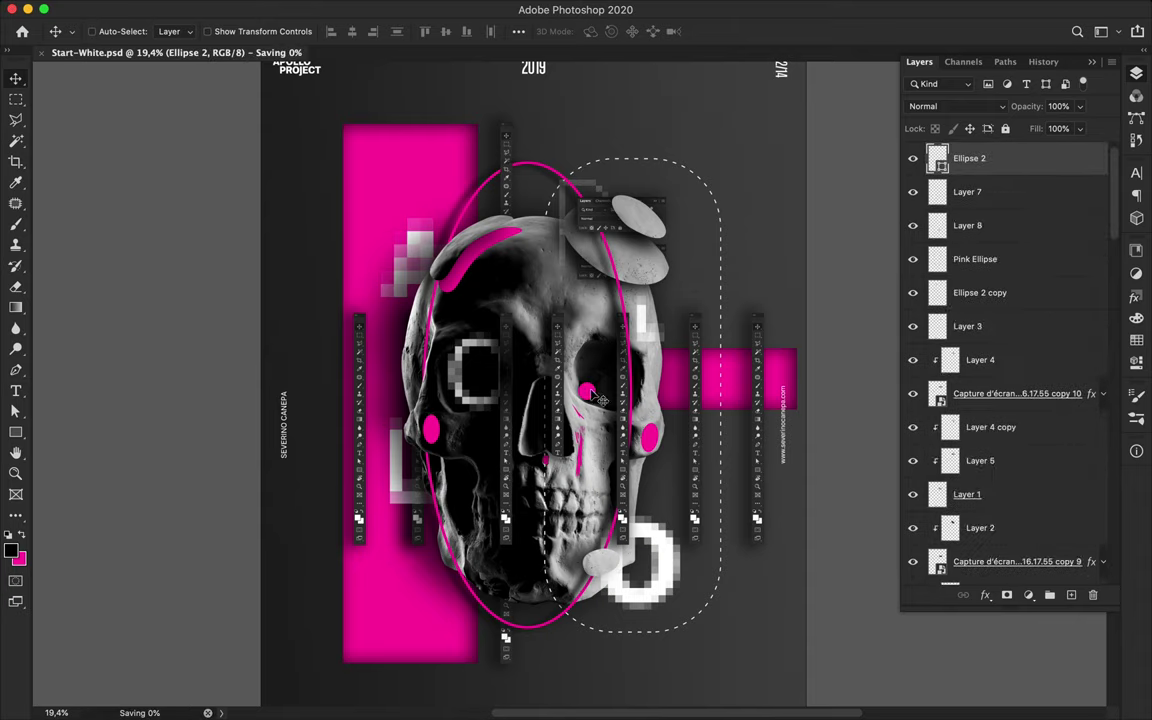
Step: Stretch the tall magenta Rectangle 1 upward and downward to about 107.57% of its height
click(777, 8)
click(410, 564)
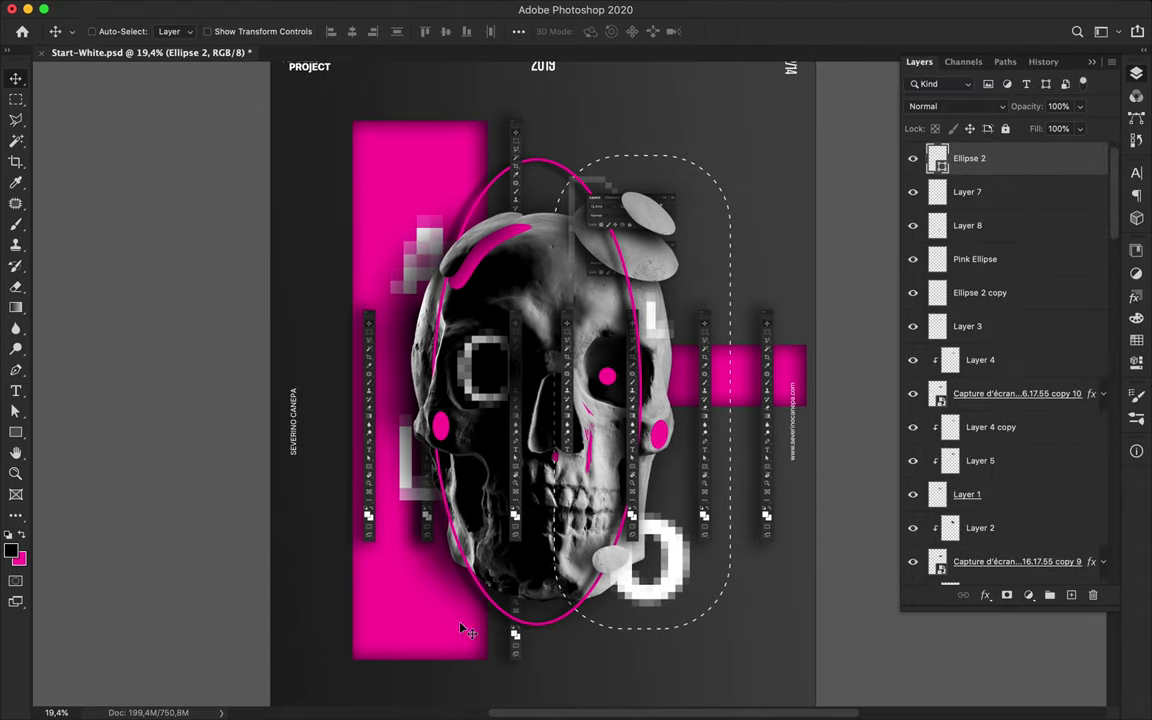
ctrl+click(413, 559)
key(ctrl+t)
drag(418, 124, 418, 92)
scroll(418, 300, down, 5)
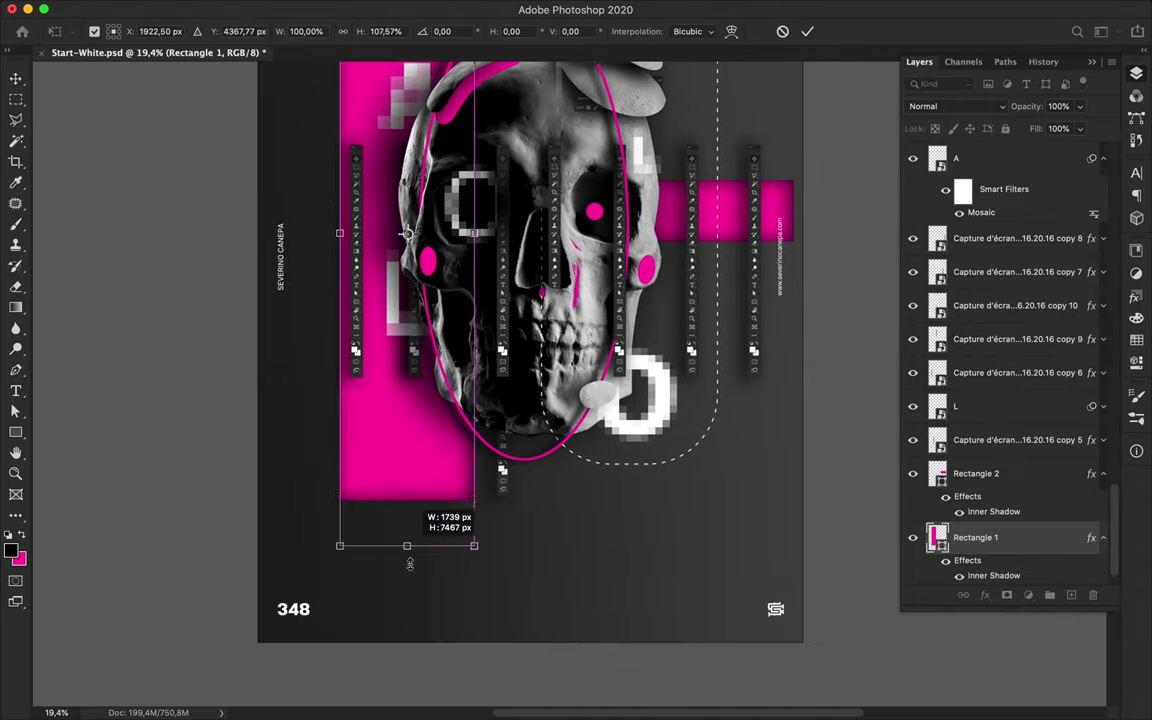
drag(419, 492, 416, 570)
key(Return)
Step: Fit the whole poster in the window and save the document
scroll(414, 565, up, 5)
scroll(414, 565, up, 2)
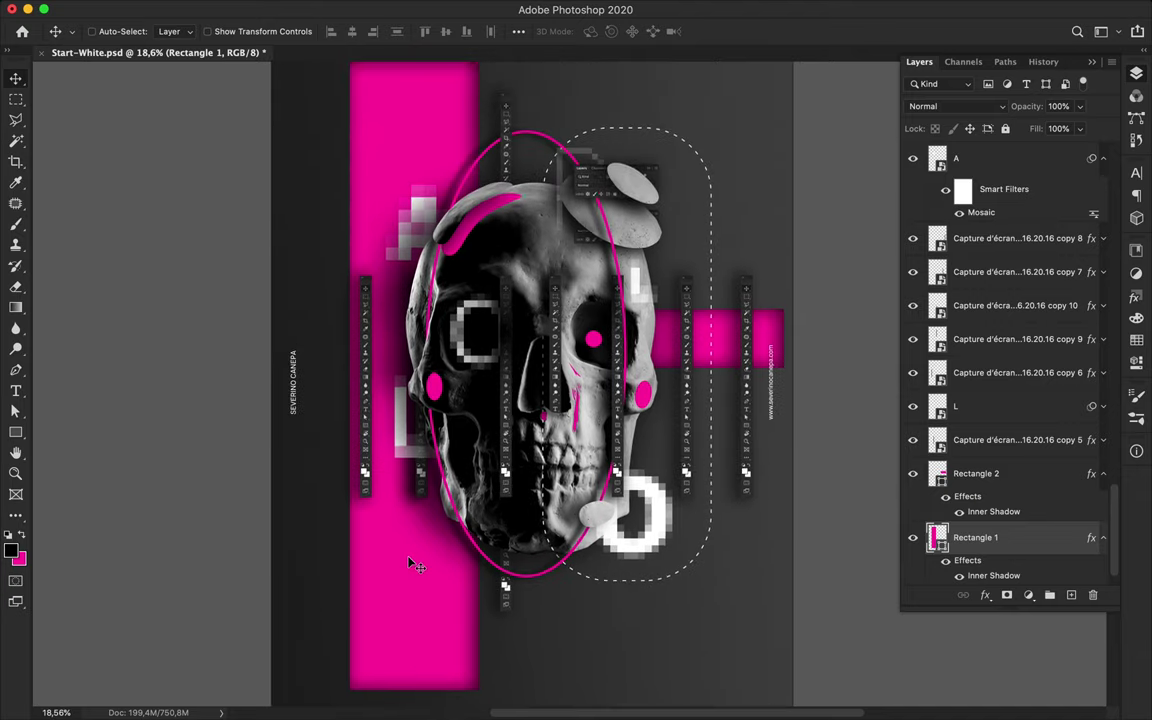
key(ctrl+0)
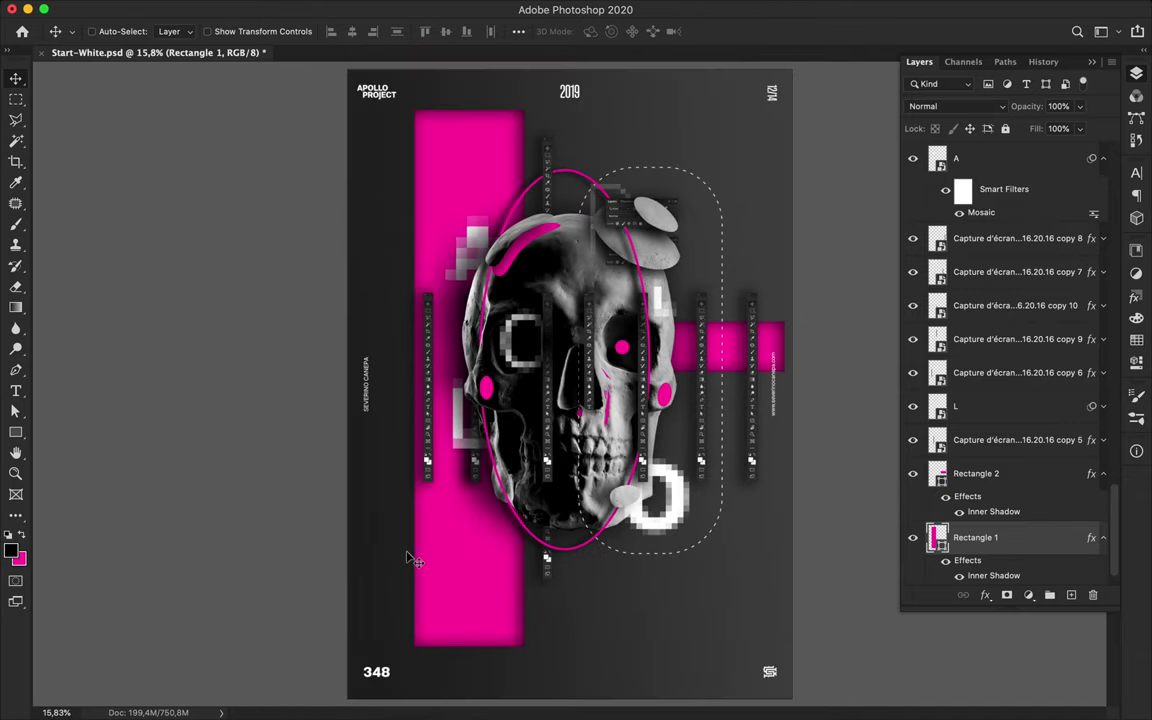
key(ctrl+s)
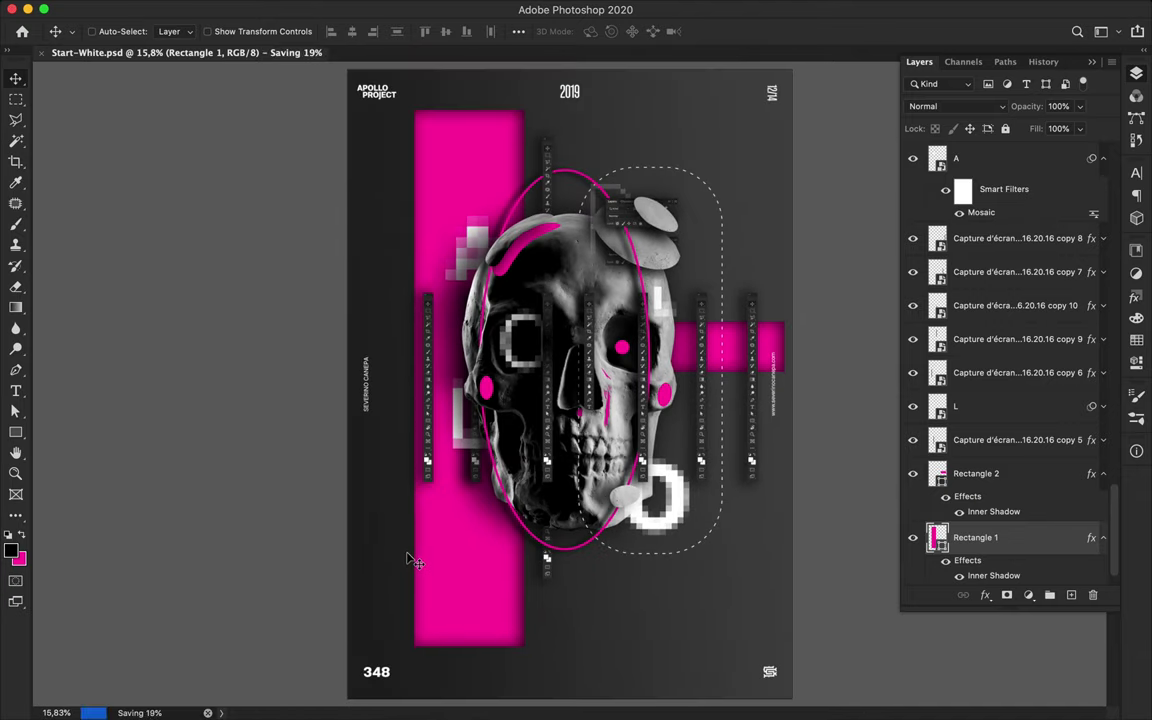